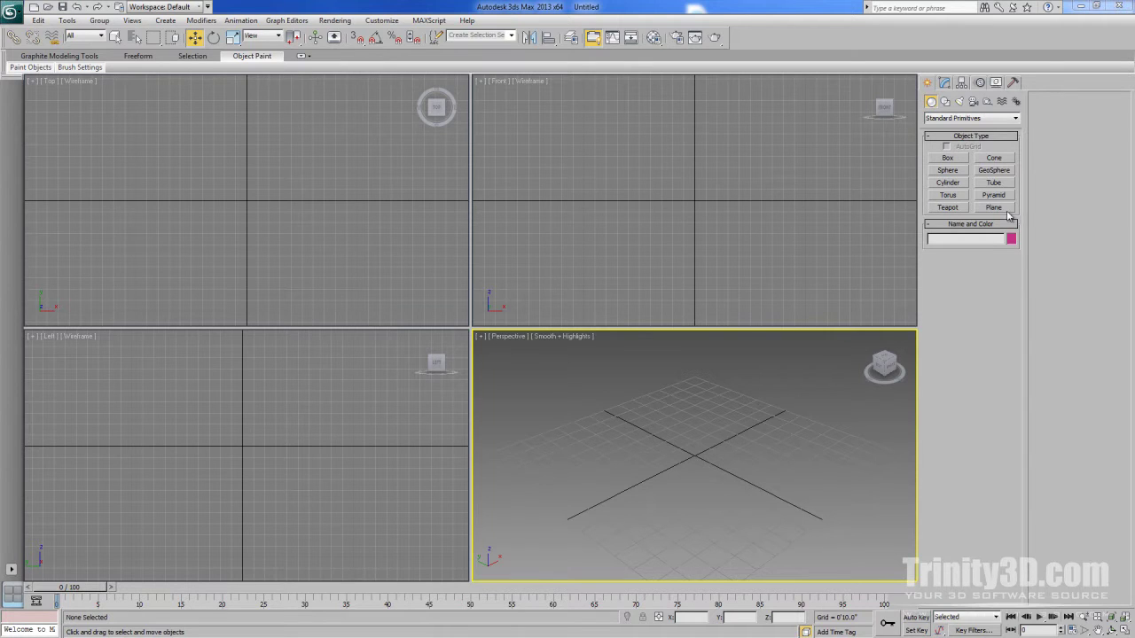
- Create the PhoenixFD001 simulator grid, 81×85×44 cells, centred on the scene origin
left_click(947, 119)
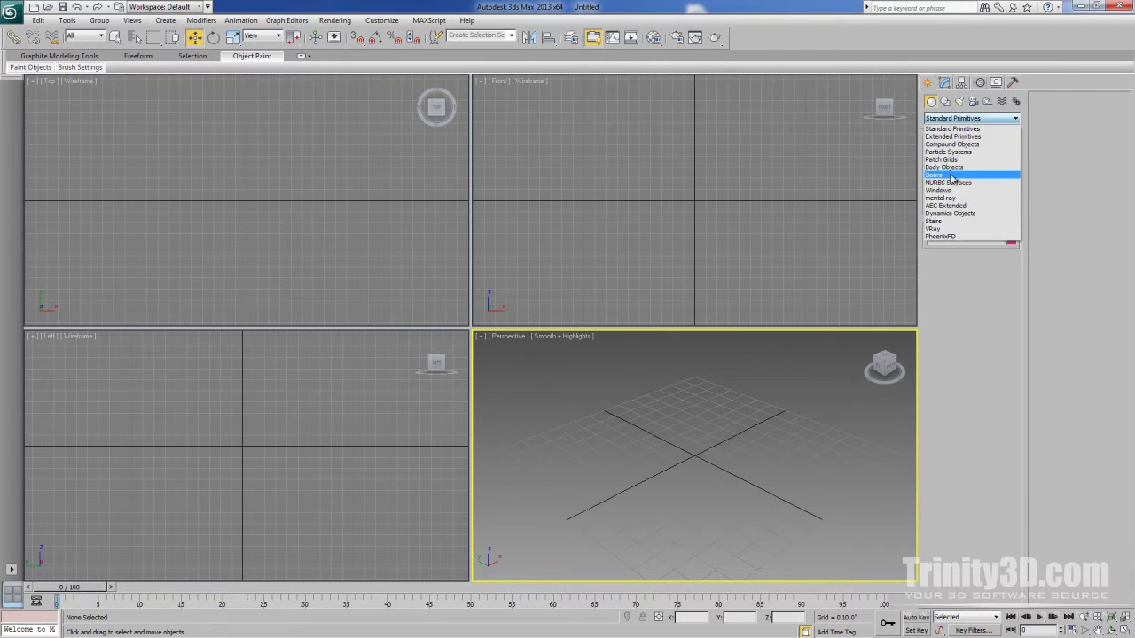
left_click(951, 238)
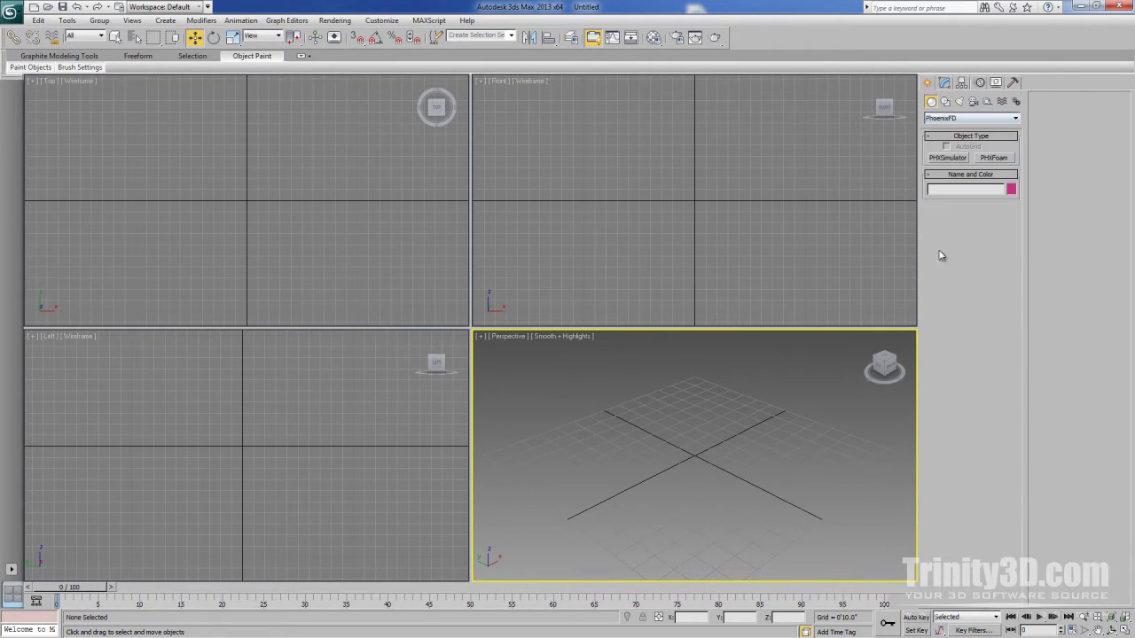
left_click(948, 158)
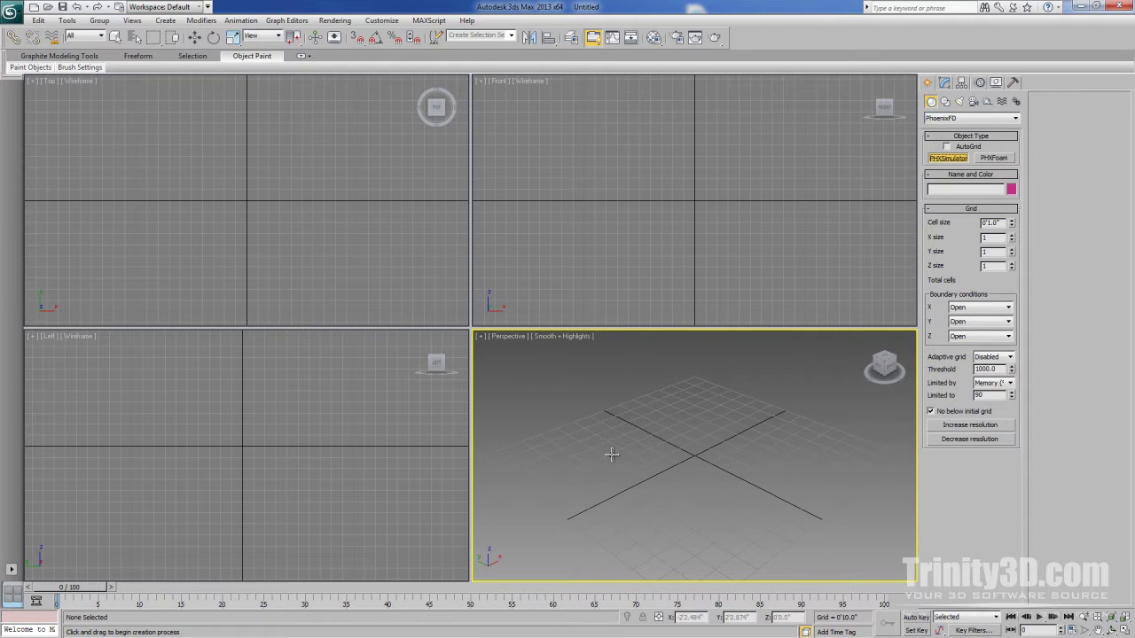
left_click_drag(691, 406, 700, 529)
left_click(690, 436)
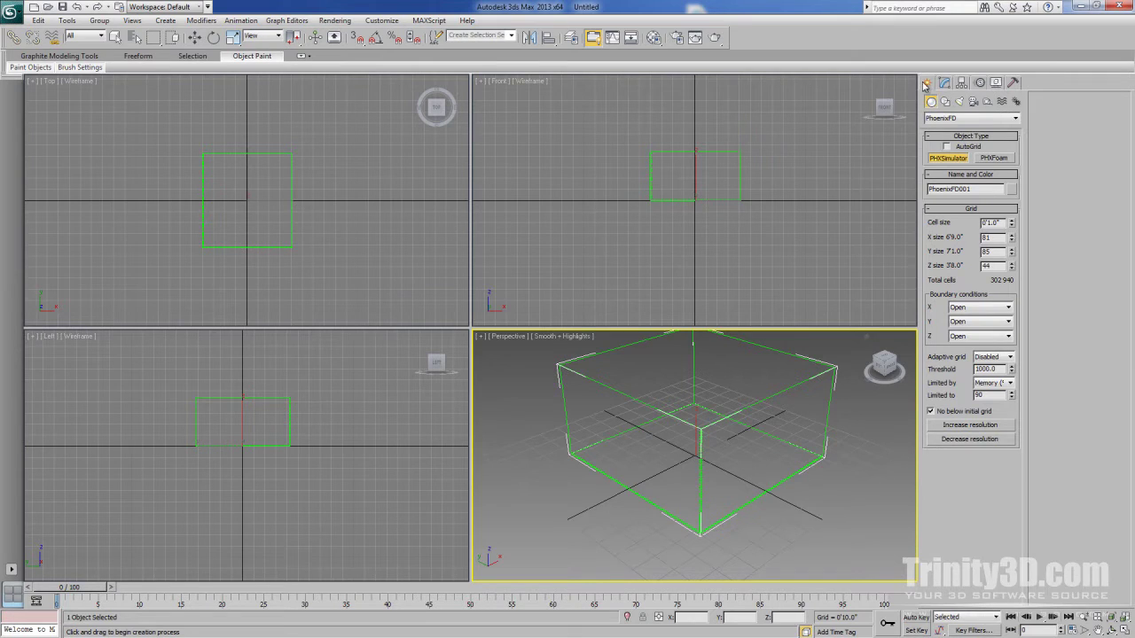
- Place a PHXSource001 Phoenix source helper next to the grid and show its parameters
left_click(987, 101)
left_click(957, 119)
left_click(958, 205)
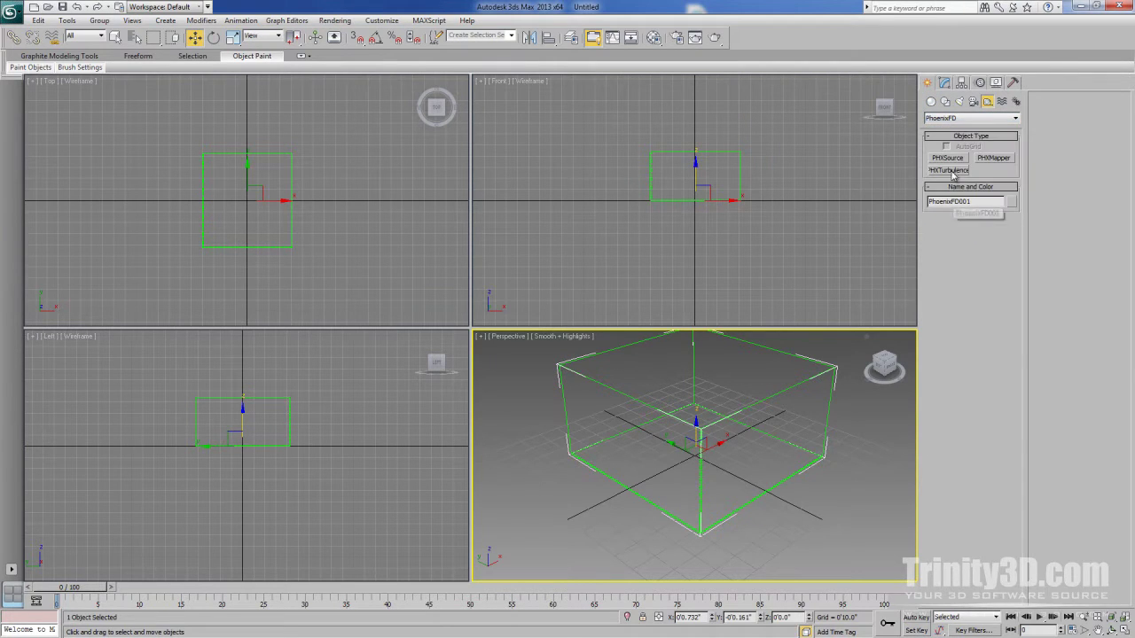
left_click(948, 158)
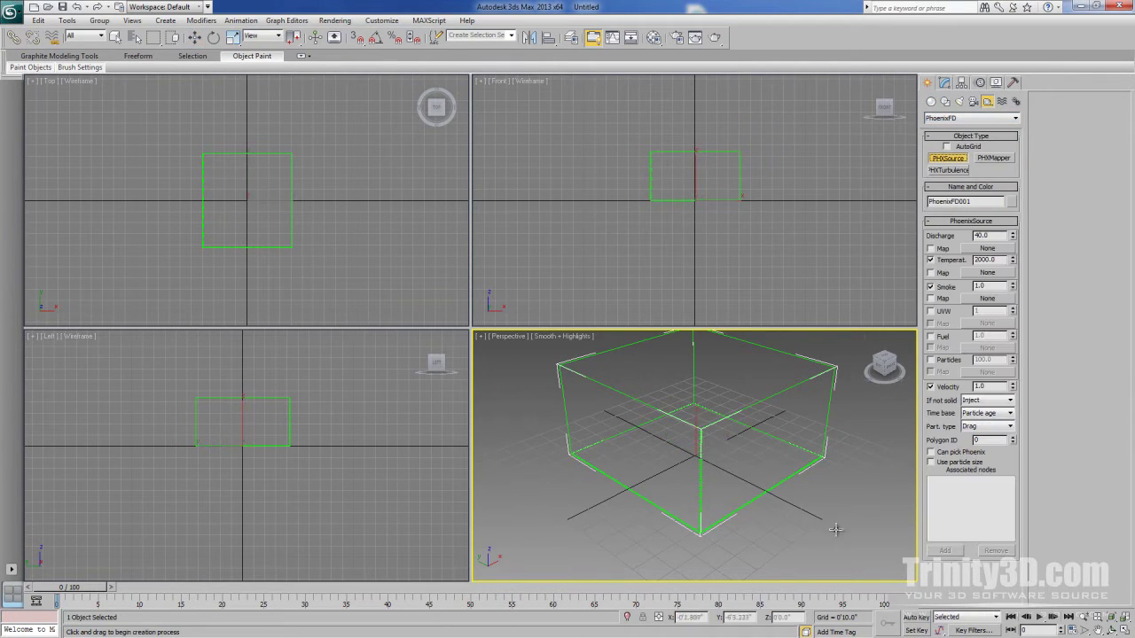
left_click_drag(838, 524, 828, 503)
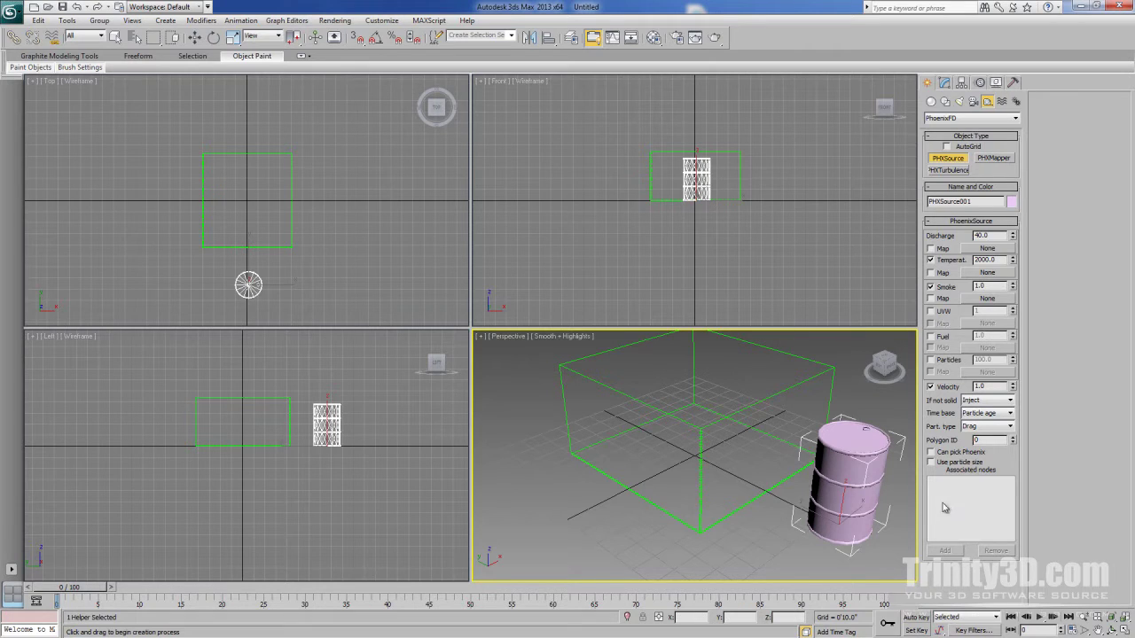
left_click(945, 82)
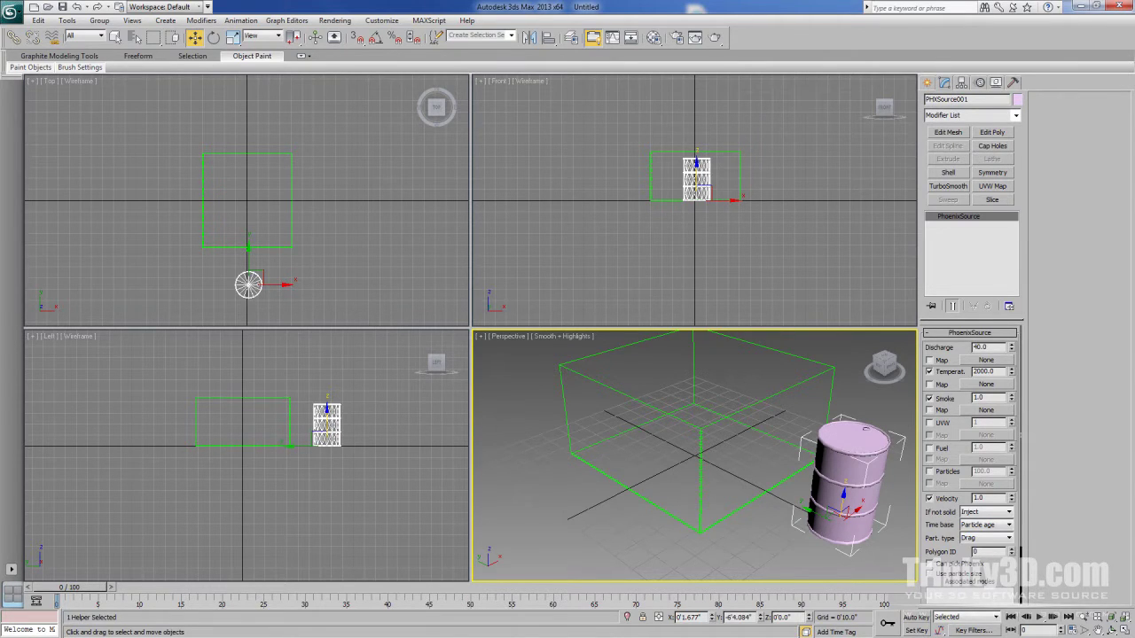
- Draw Sphere001 at the centre of the simulator grid, ready to move it upward
left_click(928, 84)
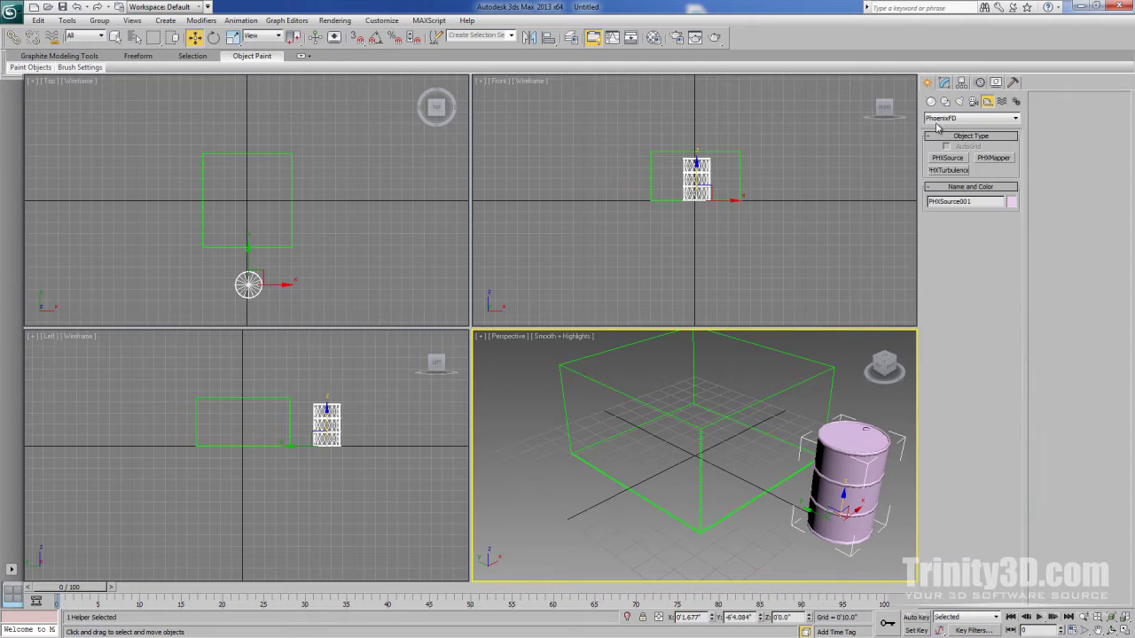
left_click(938, 119)
left_click(930, 101)
left_click(940, 119)
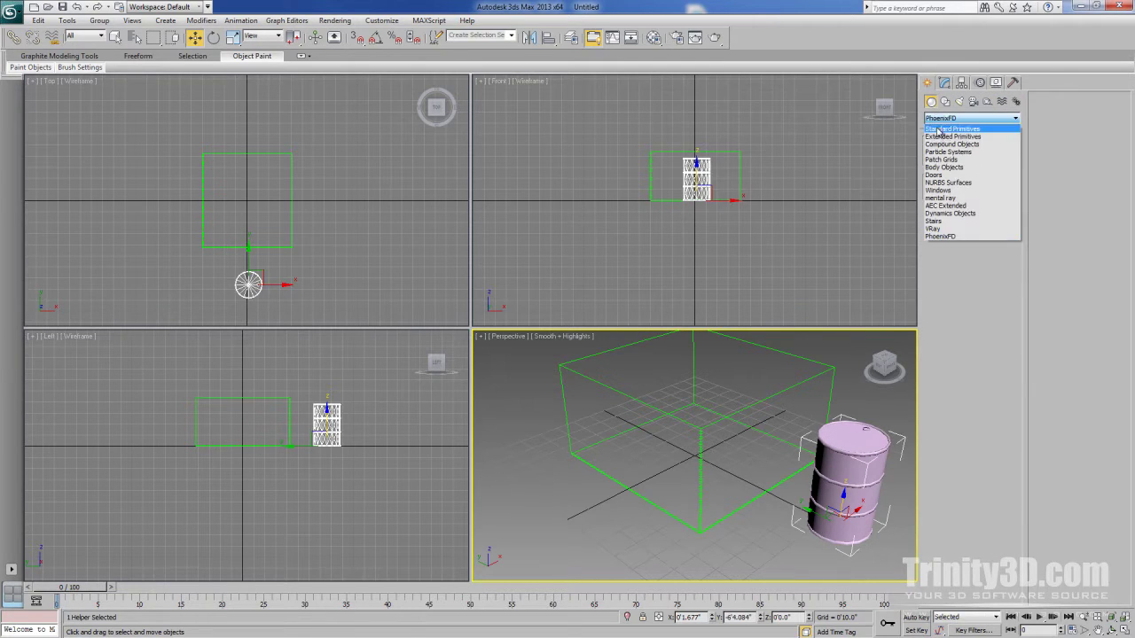
left_click(940, 130)
left_click(948, 170)
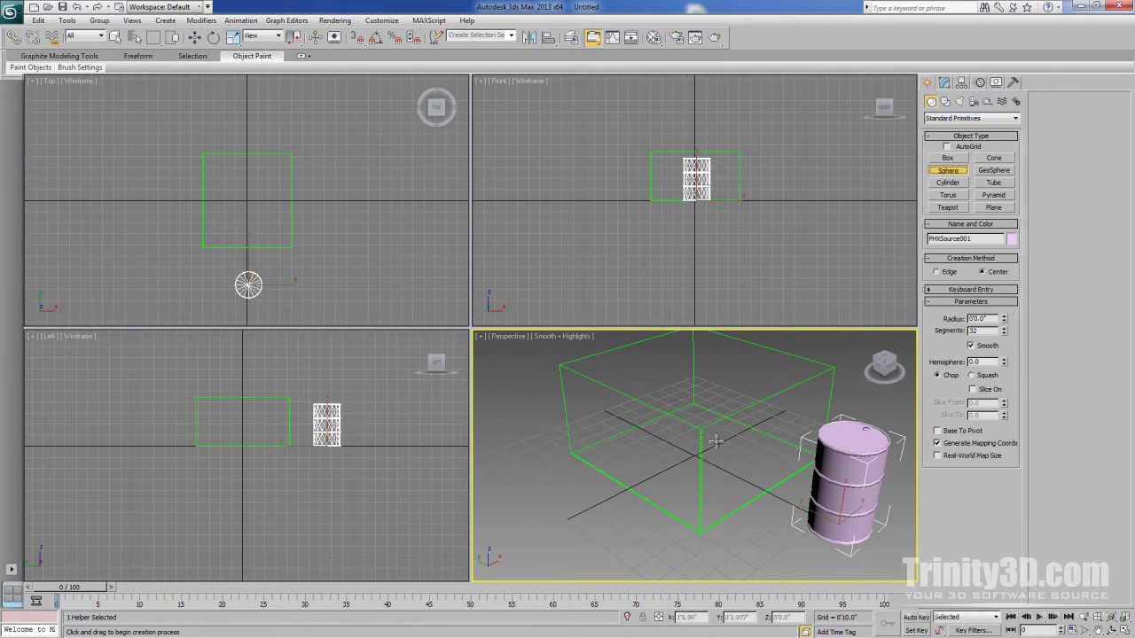
left_click_drag(698, 448, 694, 387)
key("w")
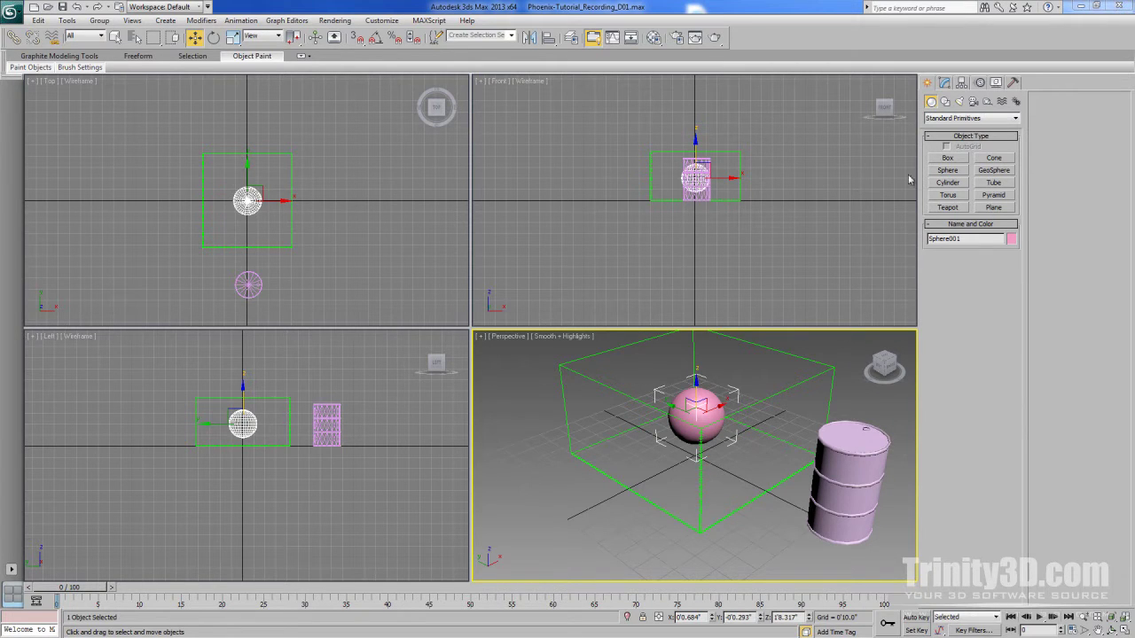
- Add Sphere001 to PHXSource001's associated nodes as its emitter
left_click(838, 505)
left_click(946, 83)
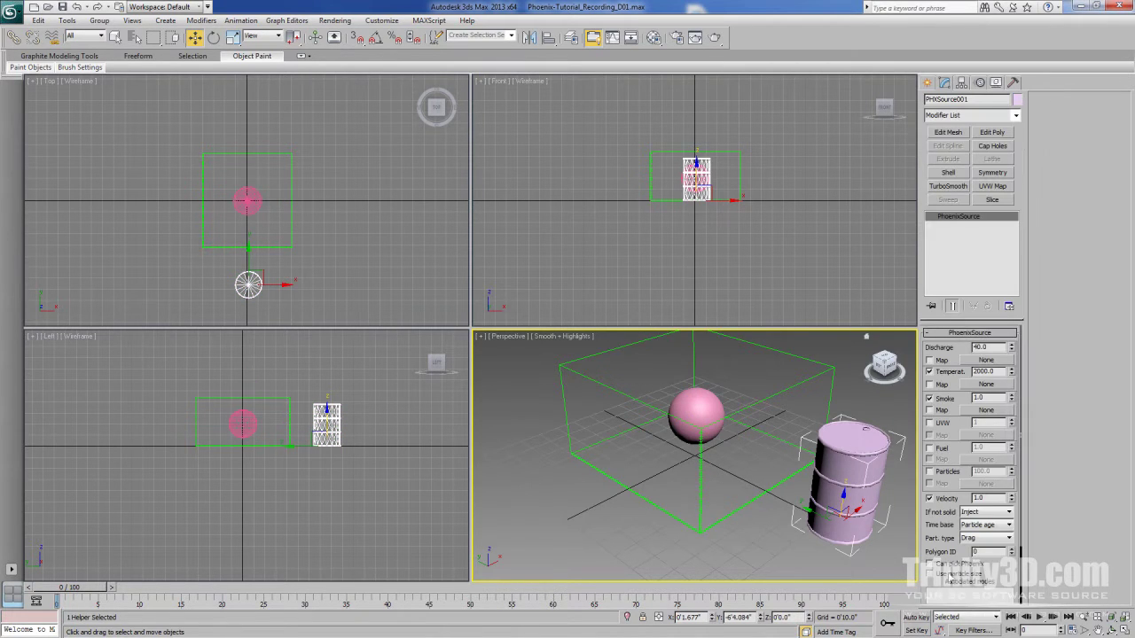
scroll(947, 568, "down", 5)
left_click(946, 591)
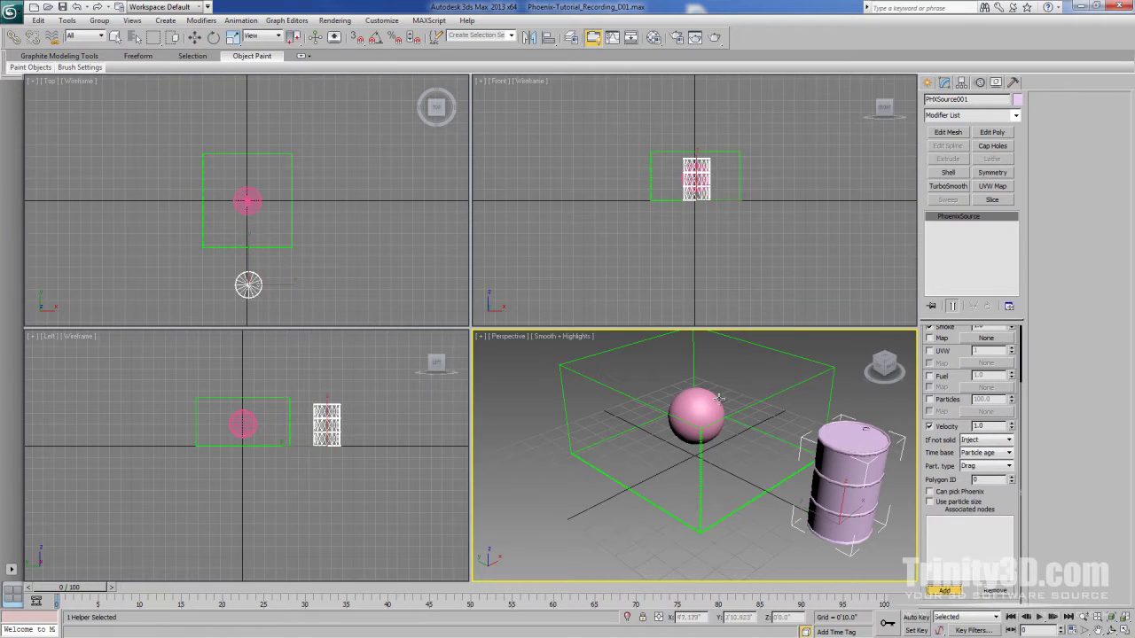
left_click(697, 403)
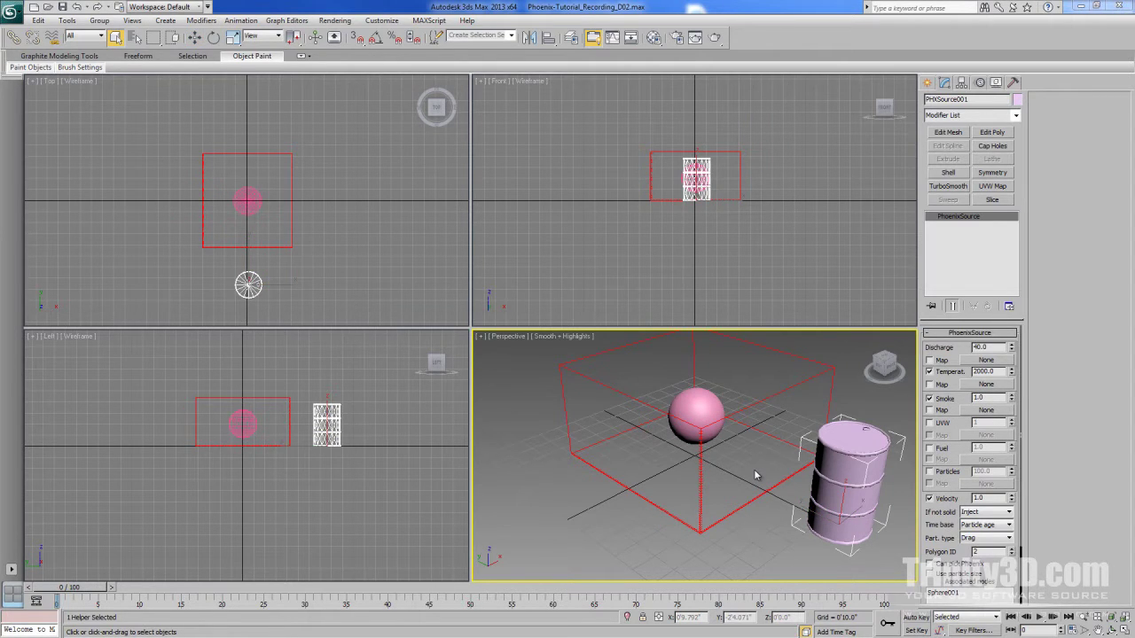
- Run the PhoenixFD001 simulation and orbit the view to watch the fluid
left_click(733, 518)
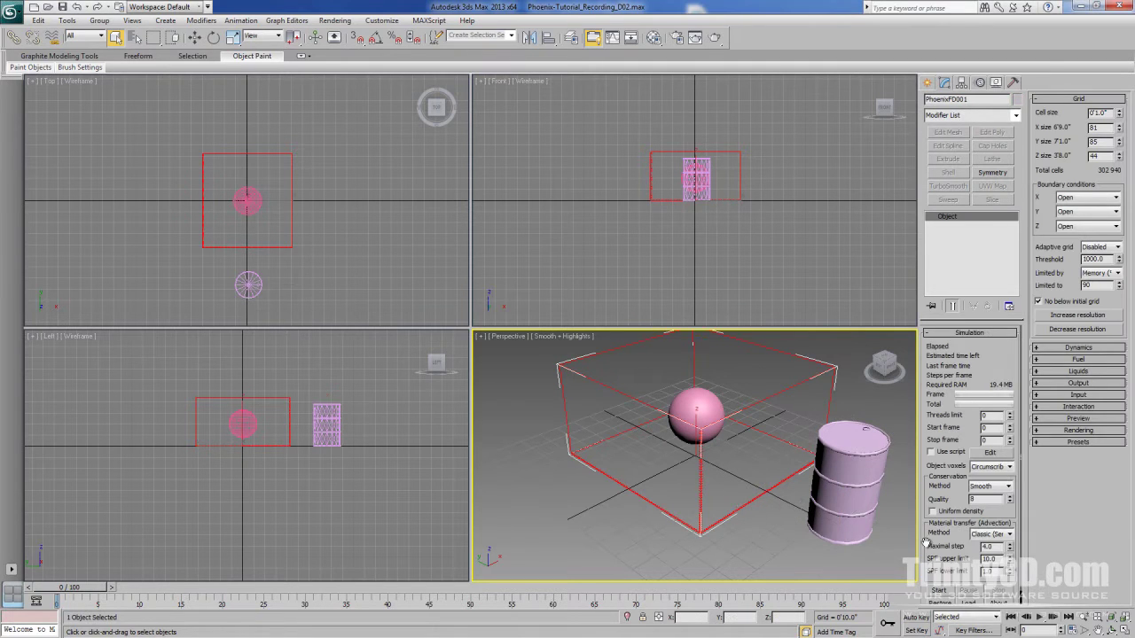
scroll(934, 563, "down", 1)
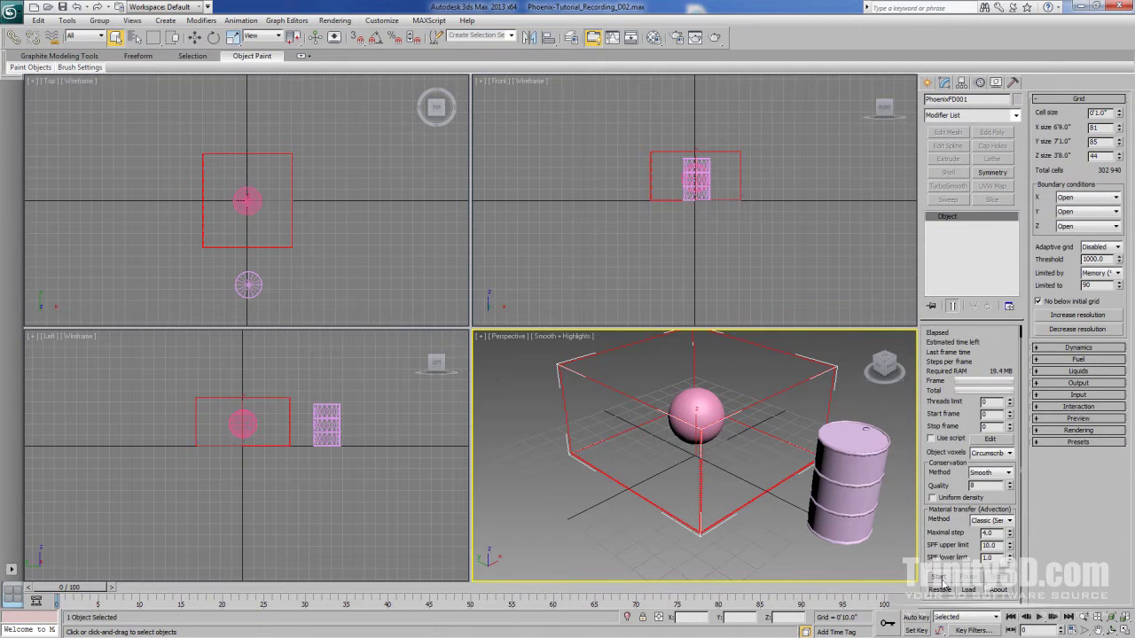
left_click(933, 575)
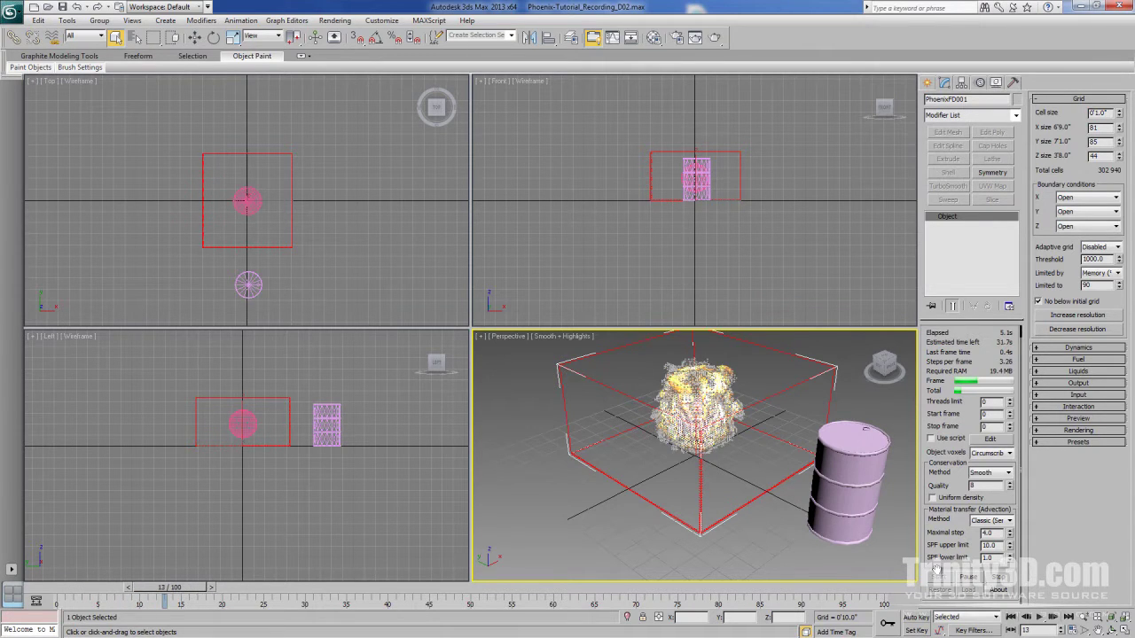
middle_click_drag(681, 440, 756, 424, "alt")
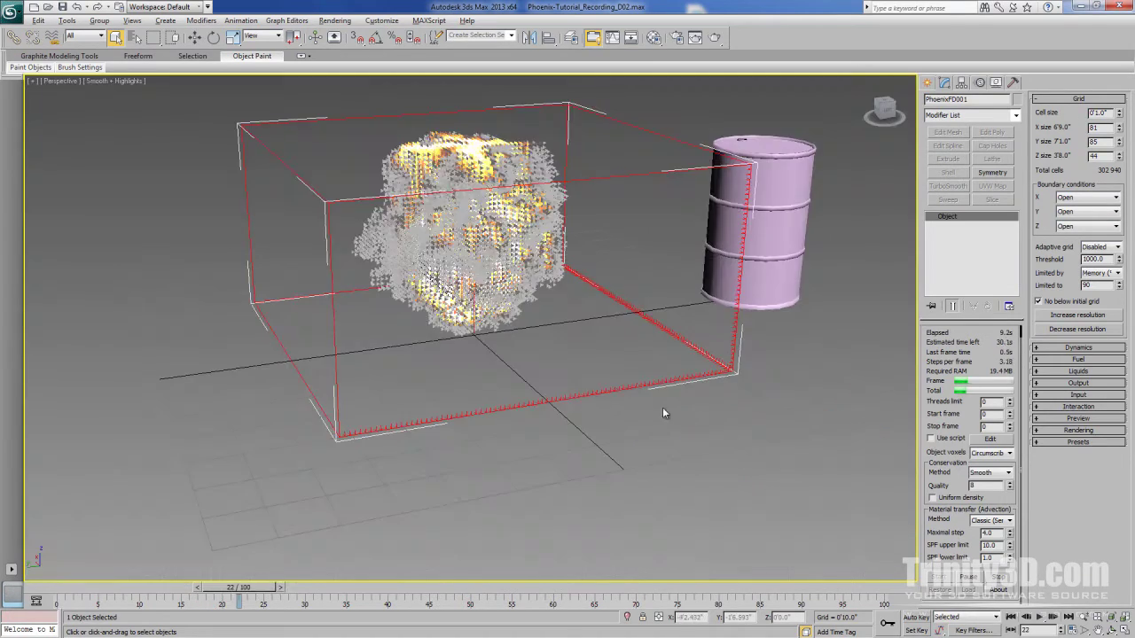
middle_click_drag(646, 407, 611, 417)
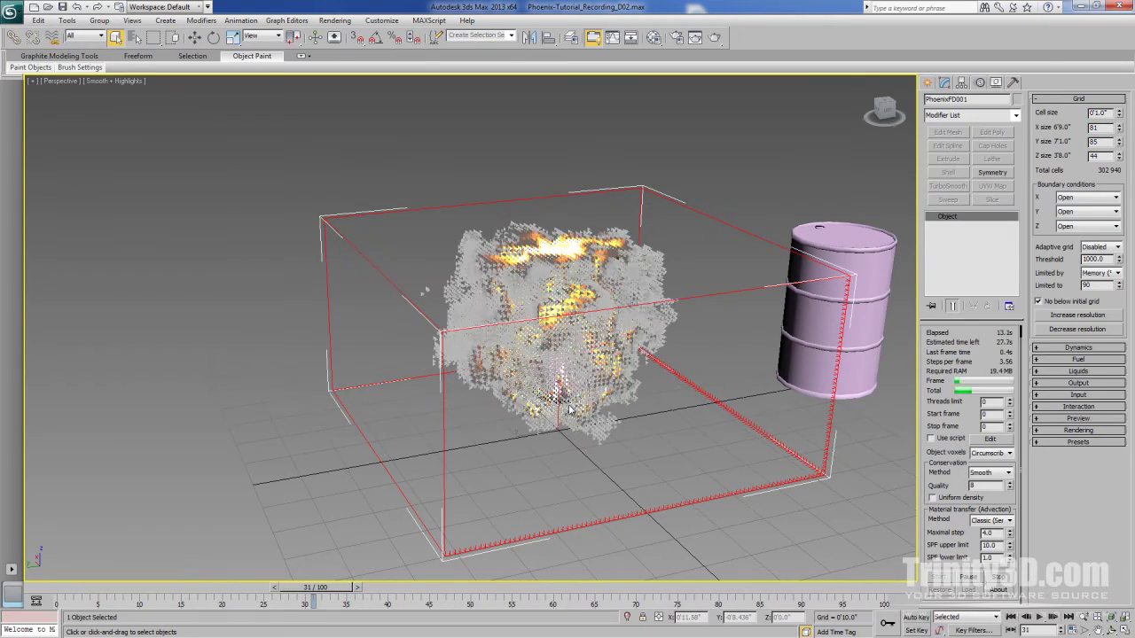
middle_click_drag(571, 409, 532, 406, "alt")
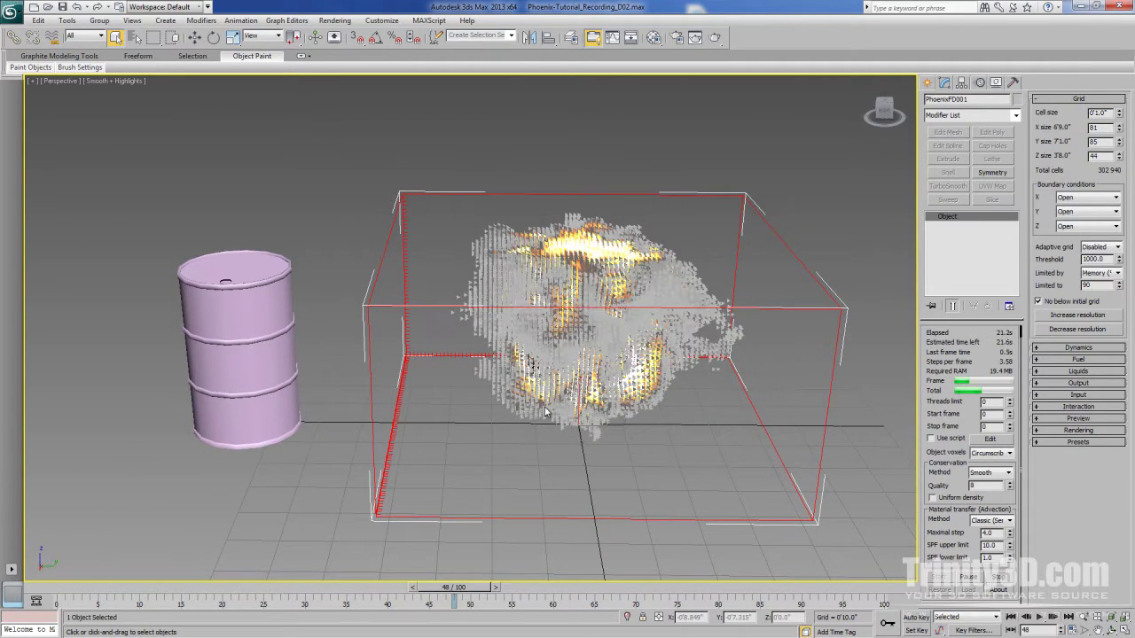
- Adjust PHXSource001's Discharge spinner, then select its value to enter 100
left_click(241, 317)
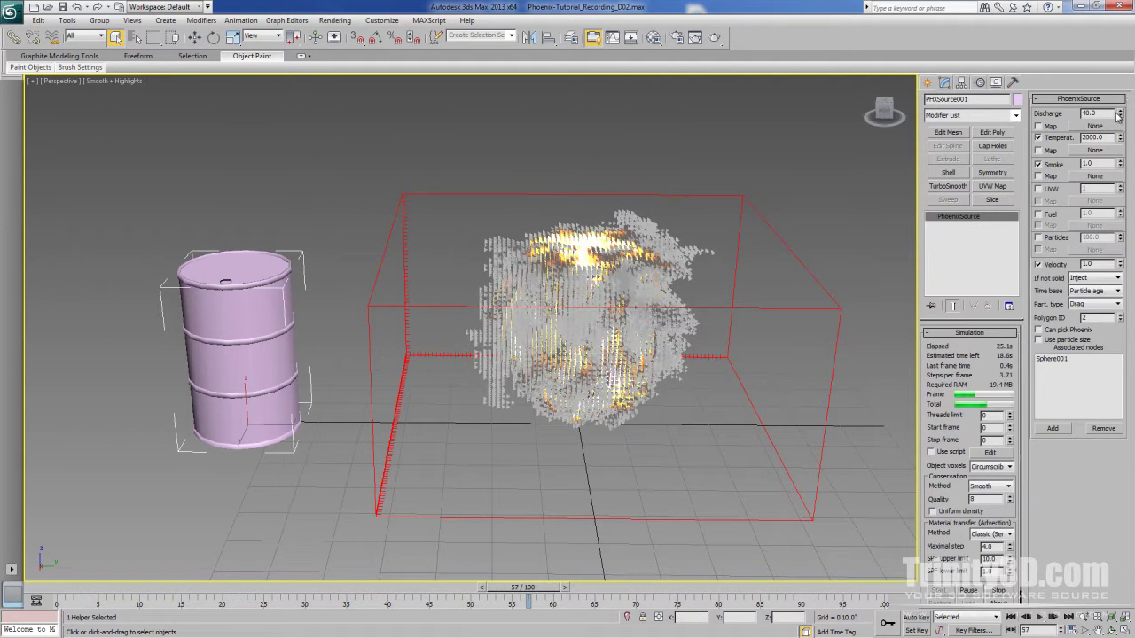
left_click_drag(1118, 117, 1130, 11)
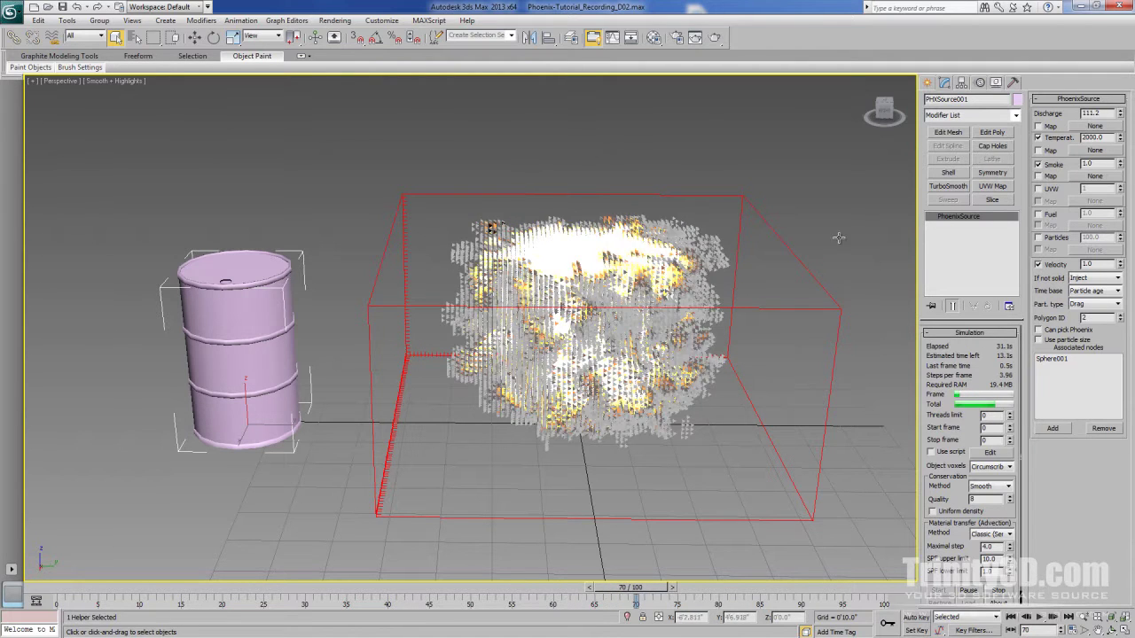
left_click_drag(1120, 113, 1116, 176)
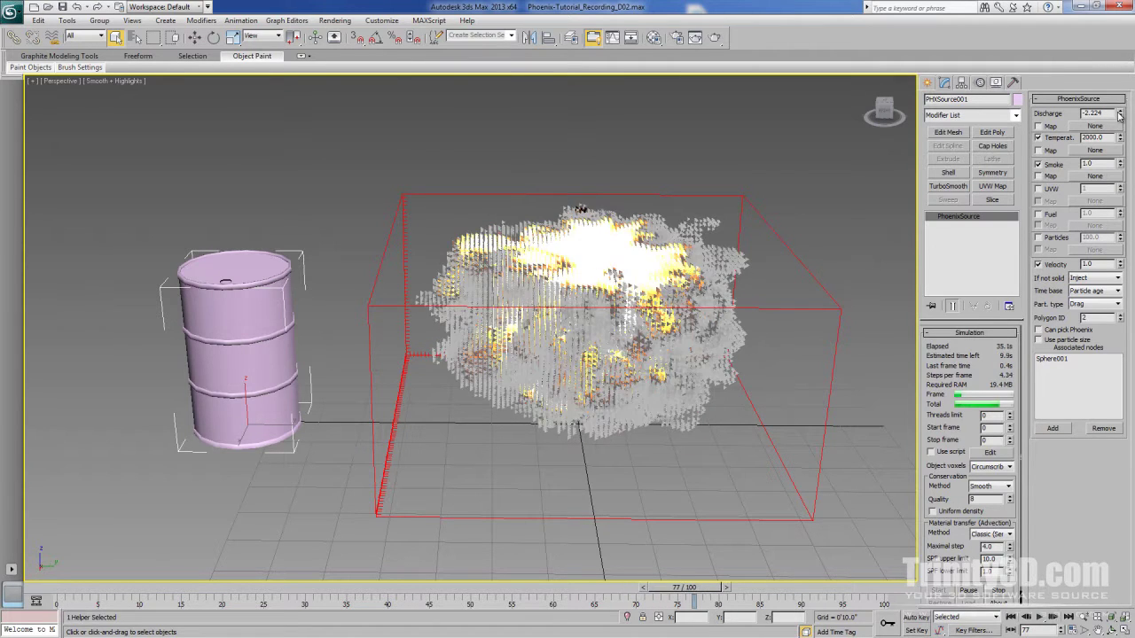
left_click_drag(1119, 115, 1121, 27)
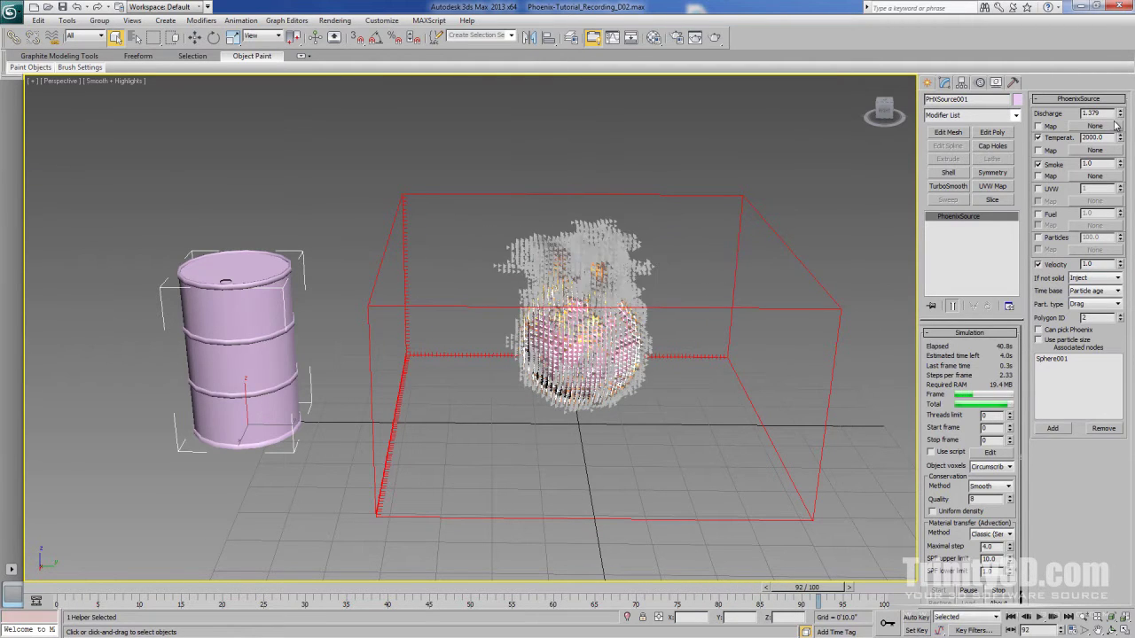
double_click(1092, 113)
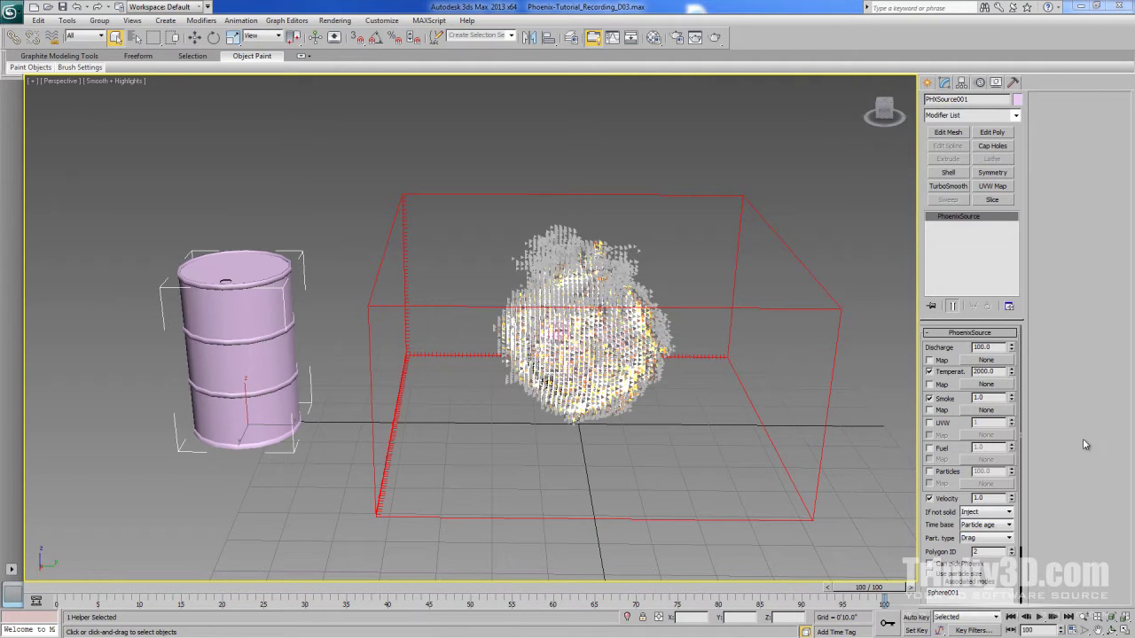
- Coarsen PhoenixFD001's grid to 52×54×28 cells with 1.563-inch cell size
left_click(826, 309)
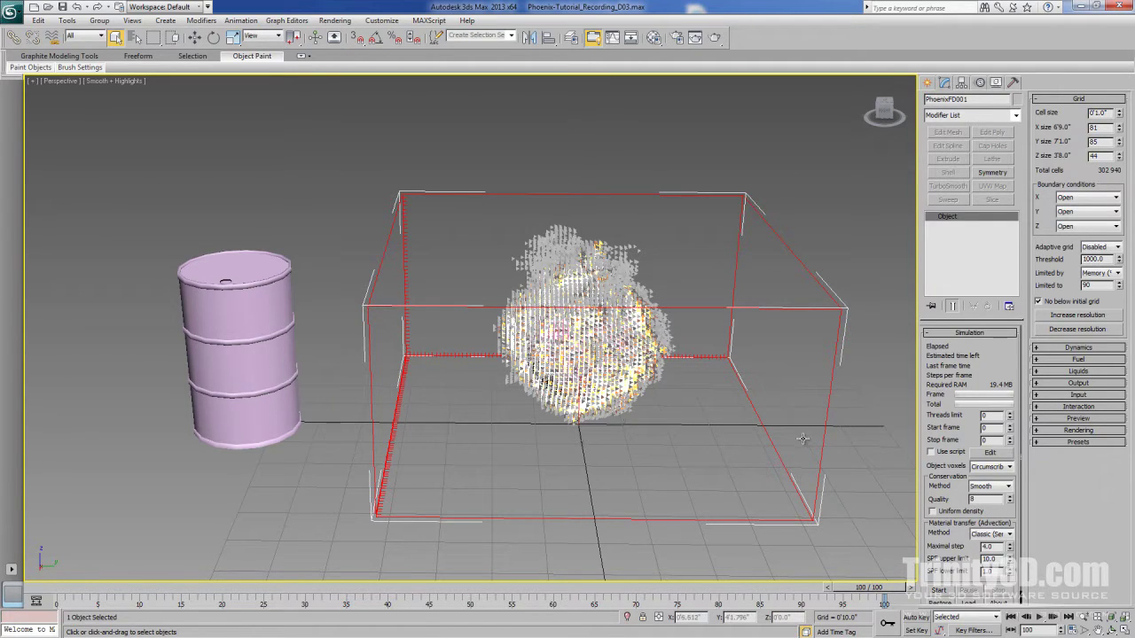
left_click(1066, 330)
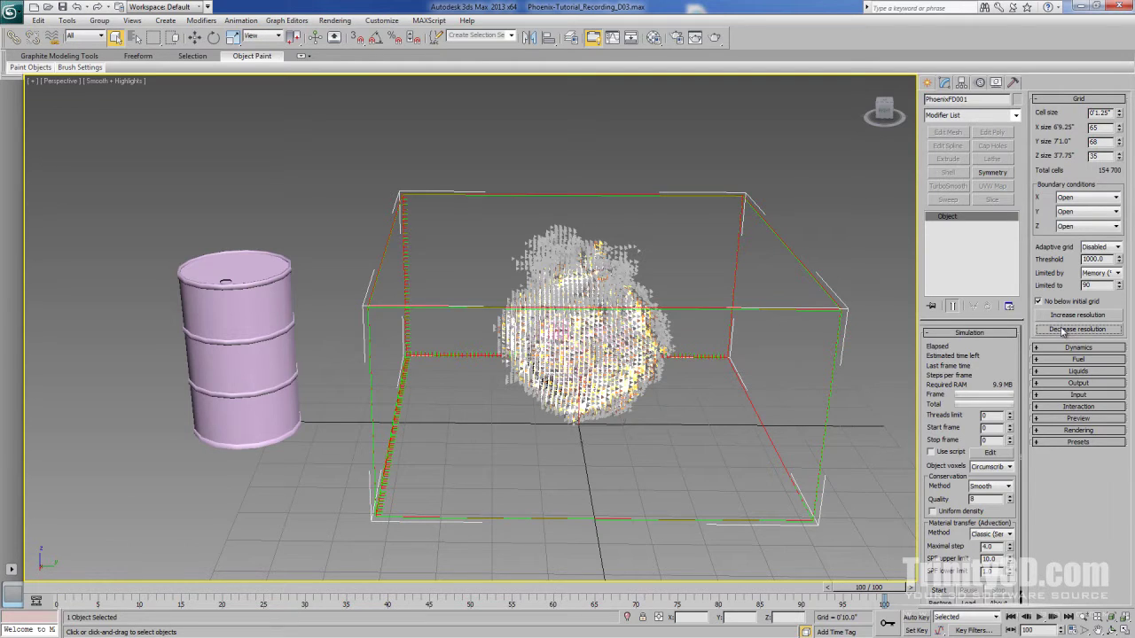
left_click(1063, 330)
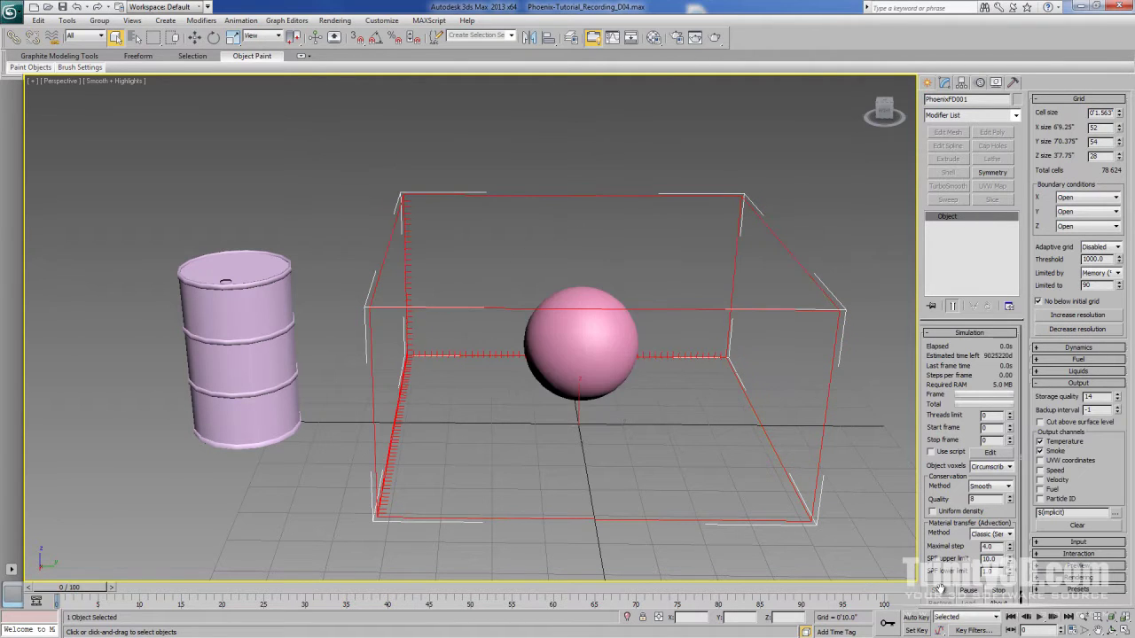
- Rerun the PhoenixFD001 simulation and expand its Input frame settings
left_click(938, 590)
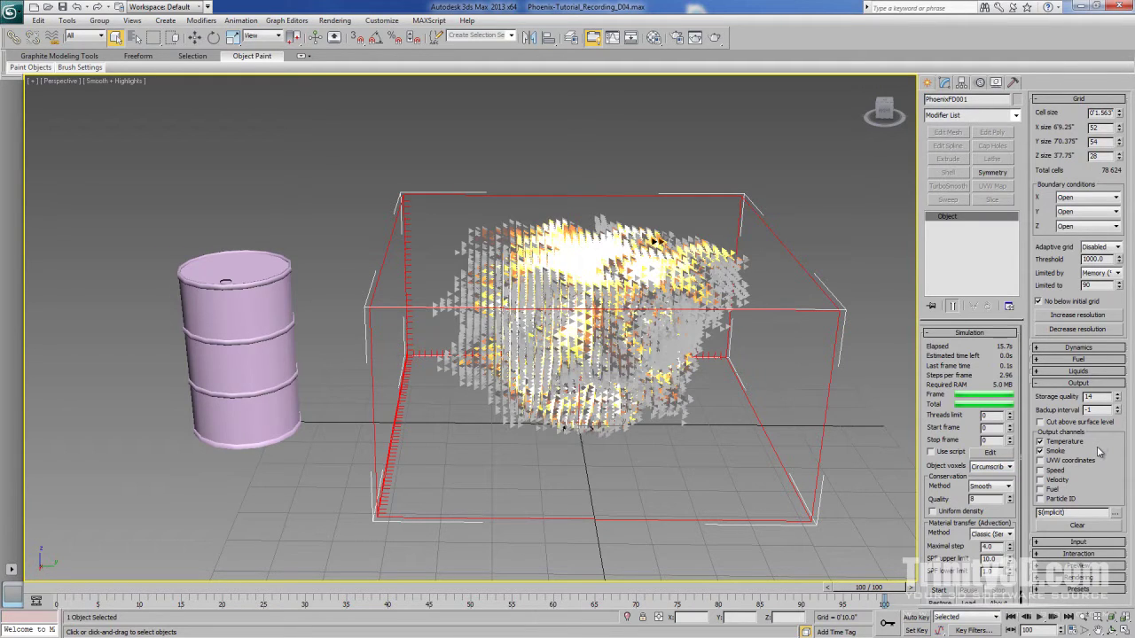
left_click(1098, 543)
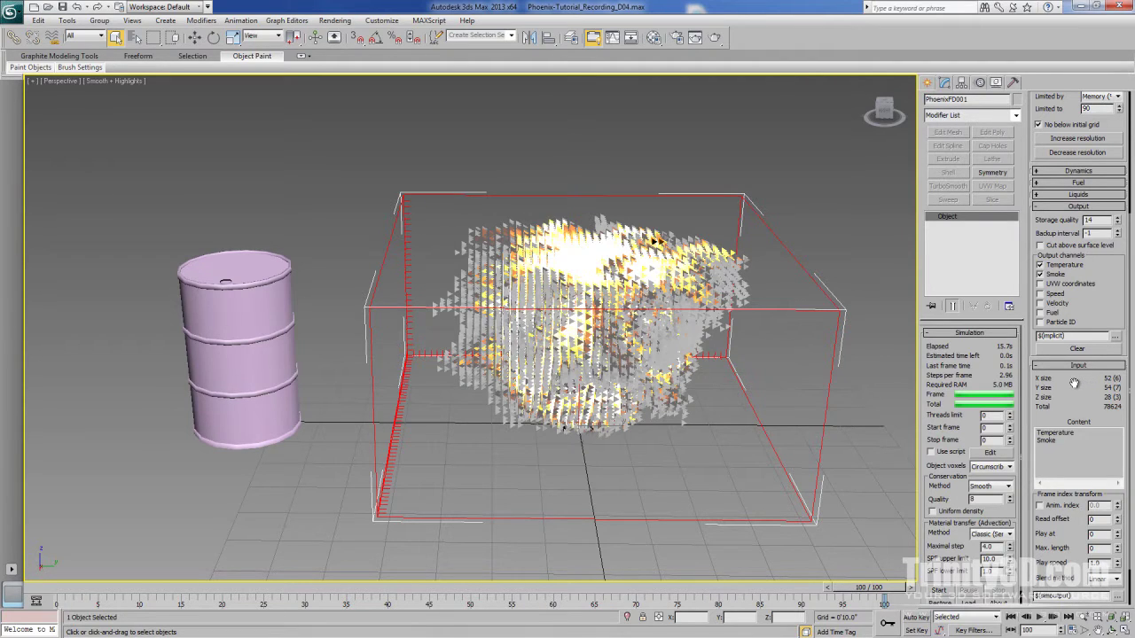
- Point the cache output to a new Max-Files\Phoenix-Test-Output folder and restart the simulation
left_click(1117, 340)
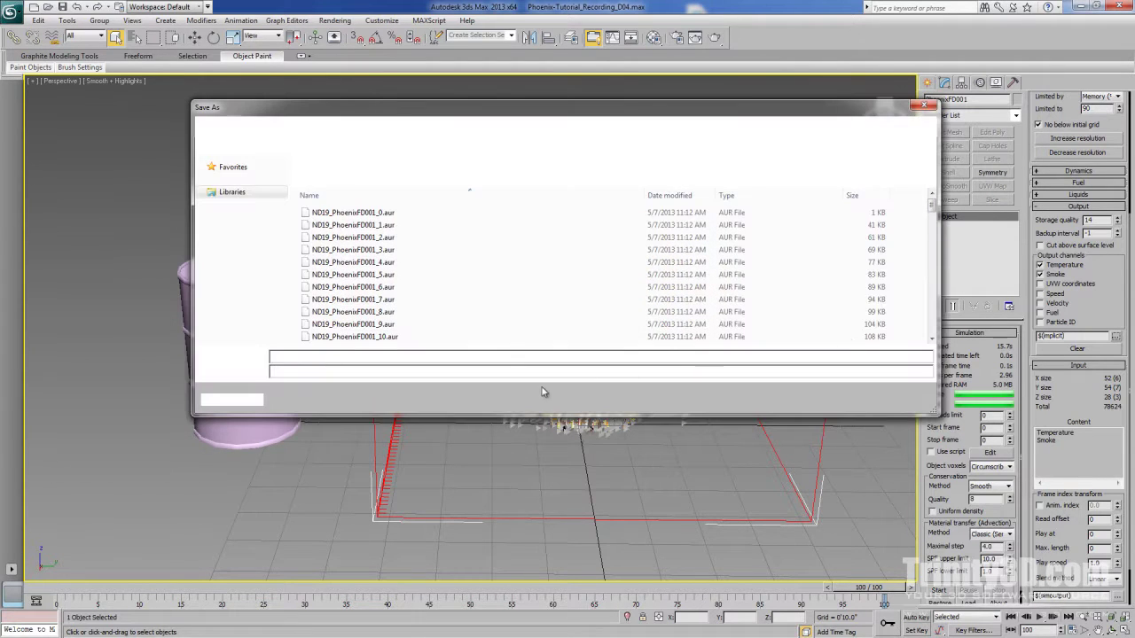
left_click(537, 125)
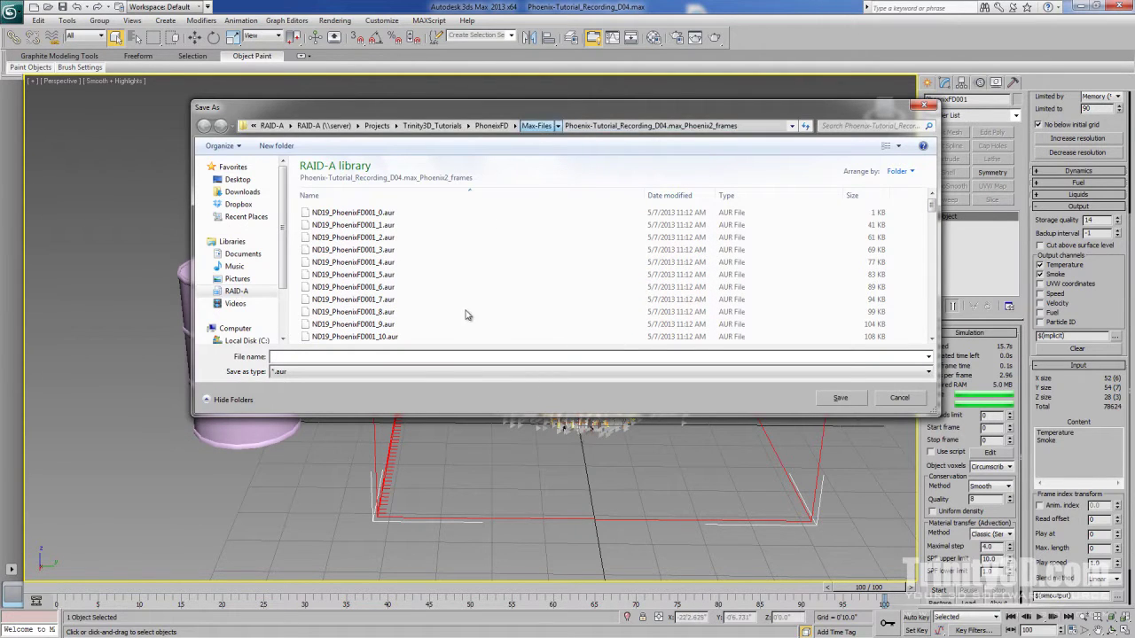
right_click(397, 331)
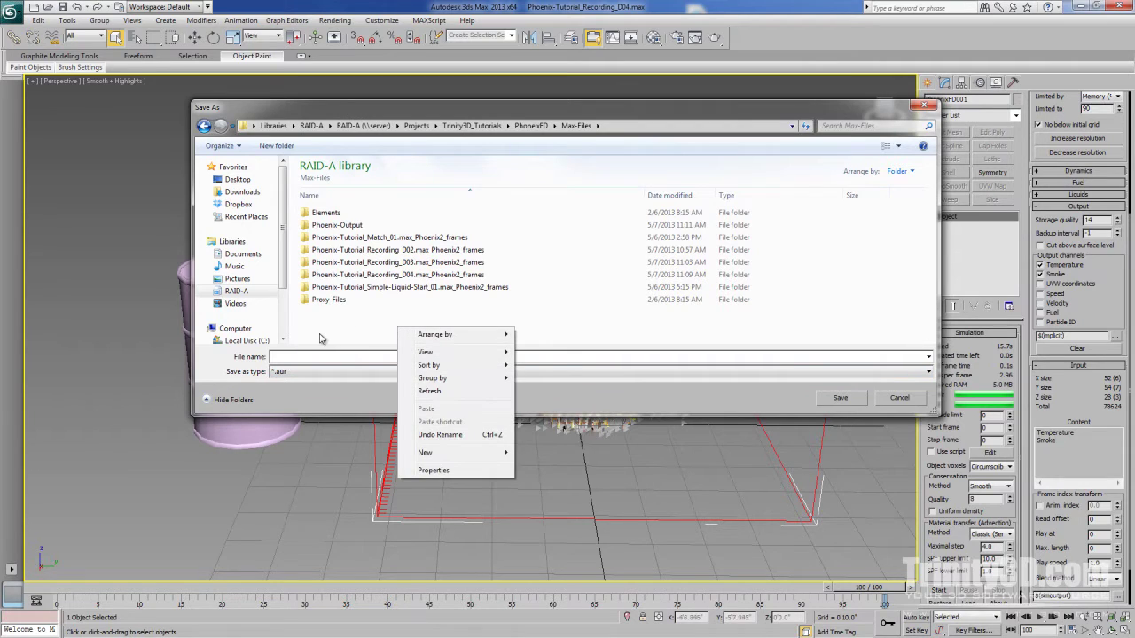
mouse_move(438, 461)
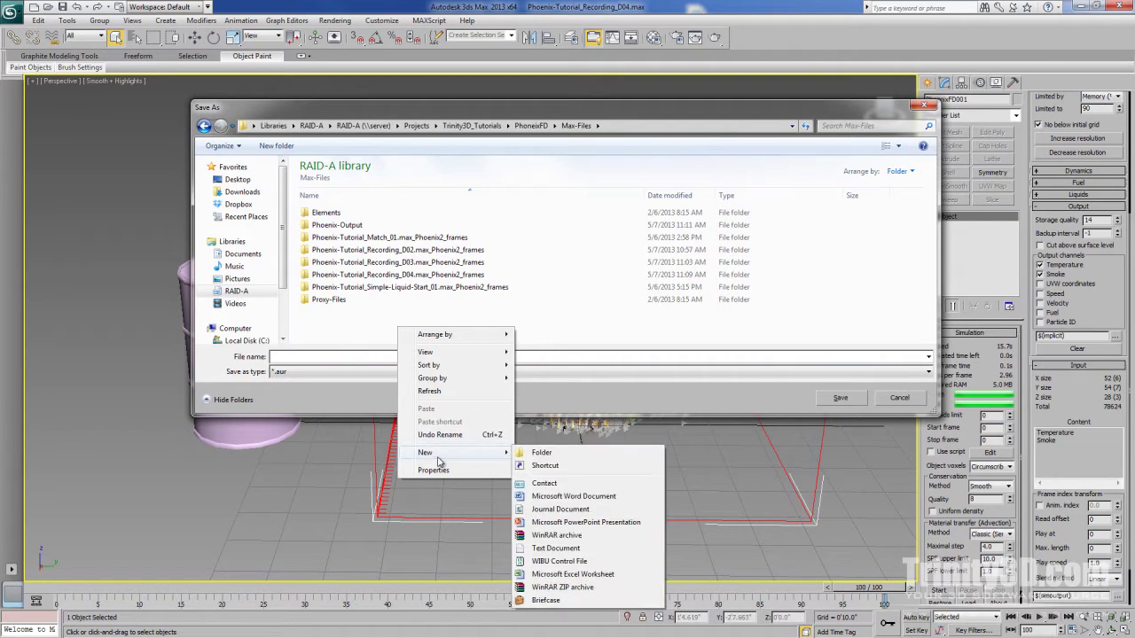
left_click(545, 453)
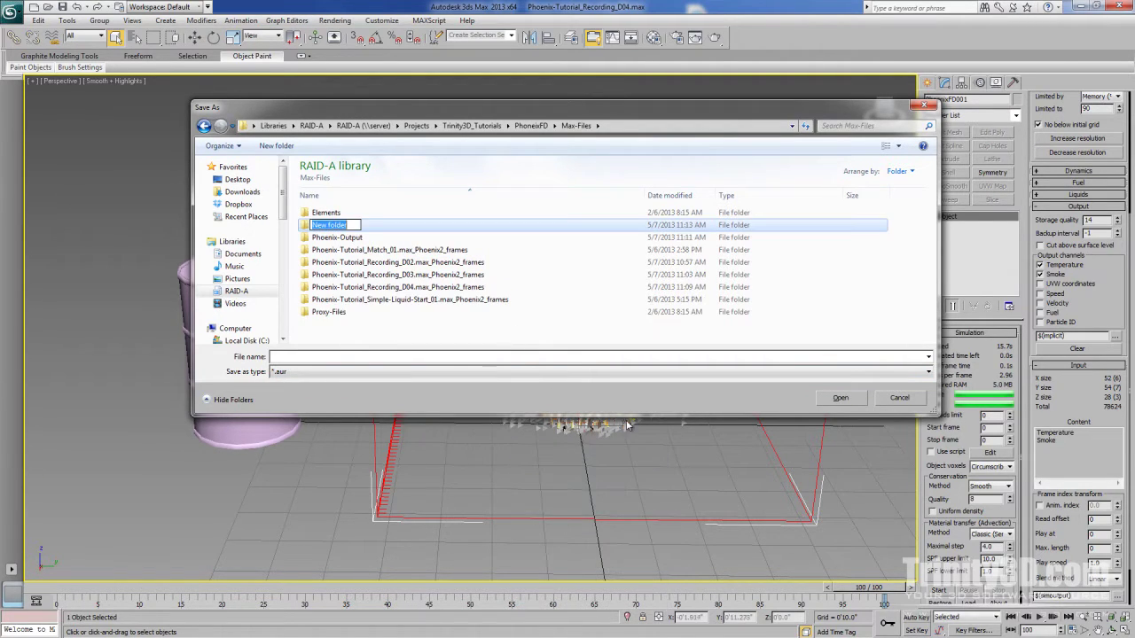
type("Phoenix-Test-Output")
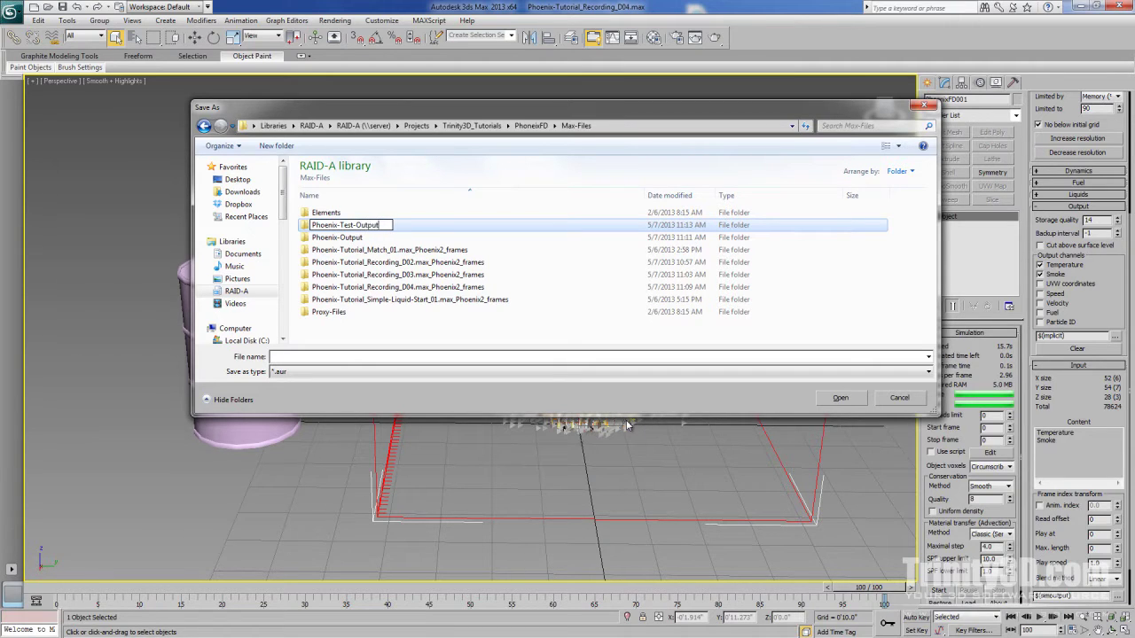
key("Return")
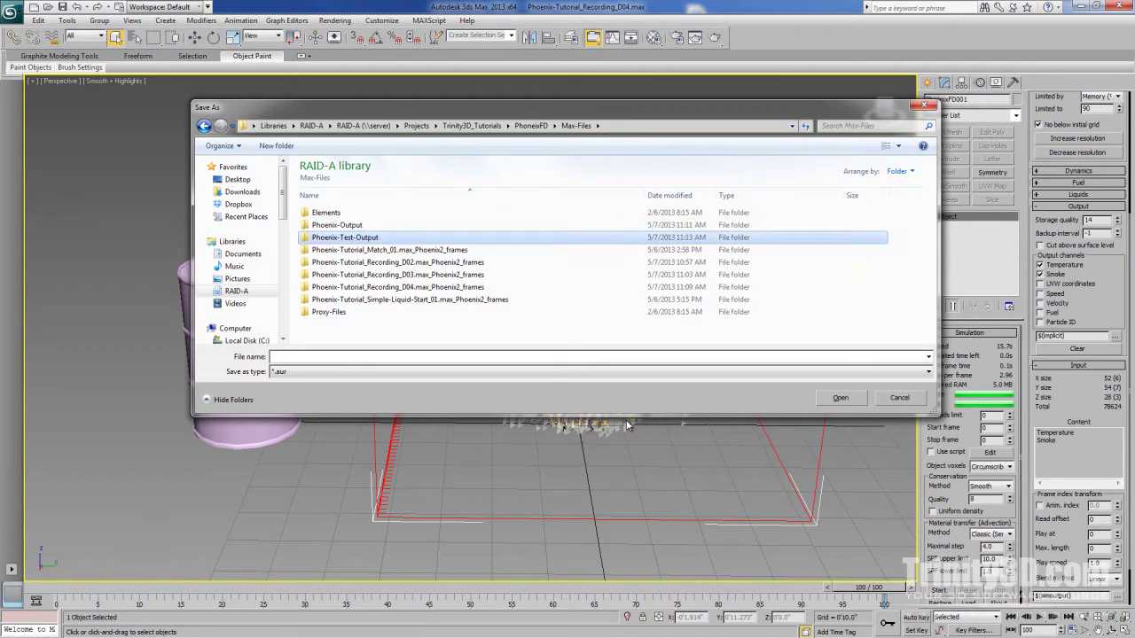
key("Return")
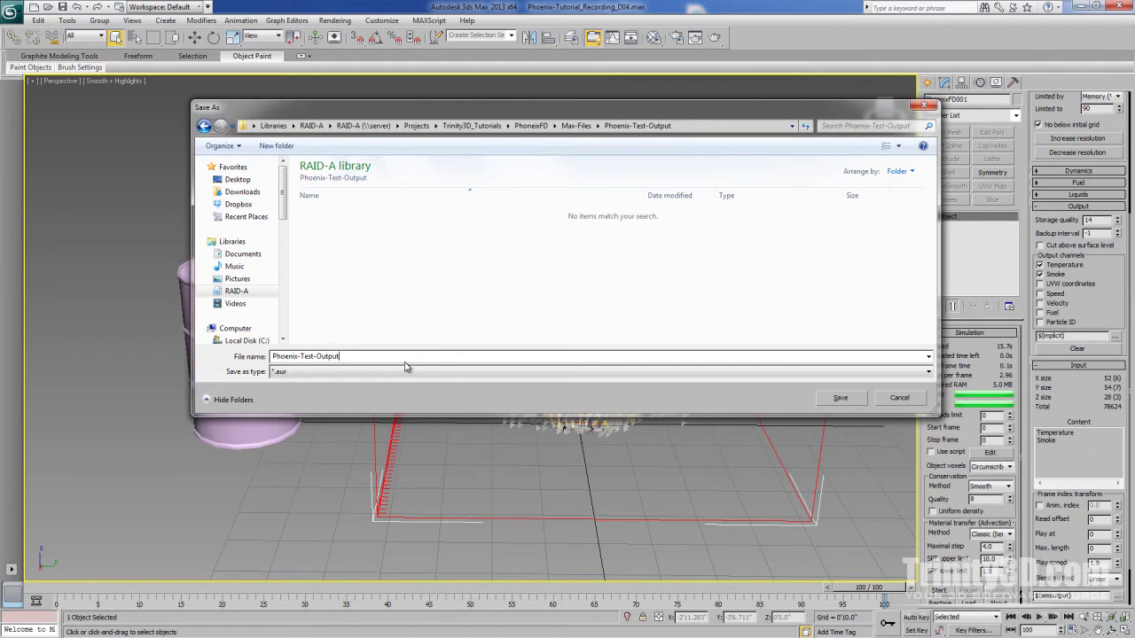
key("Return")
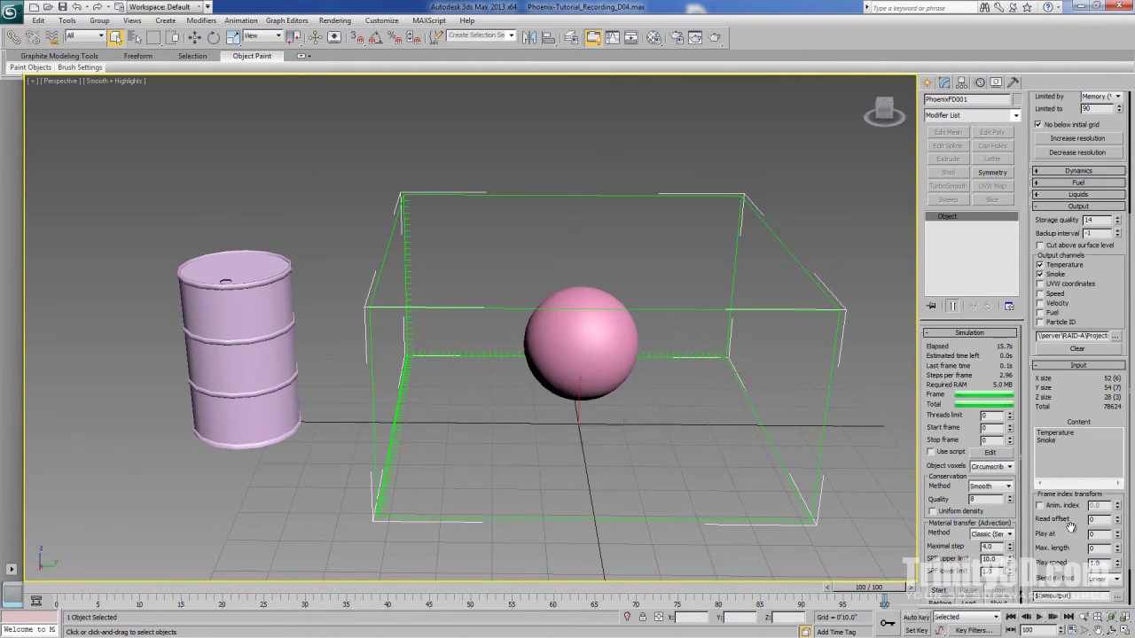
scroll(947, 553, "down", 1)
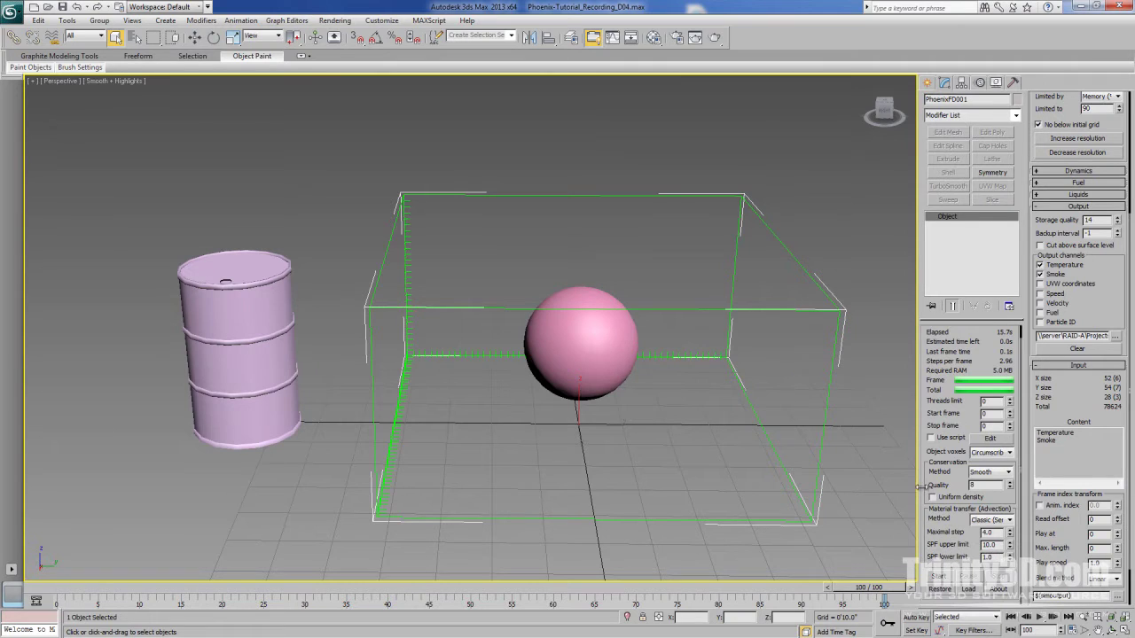
left_click(940, 577)
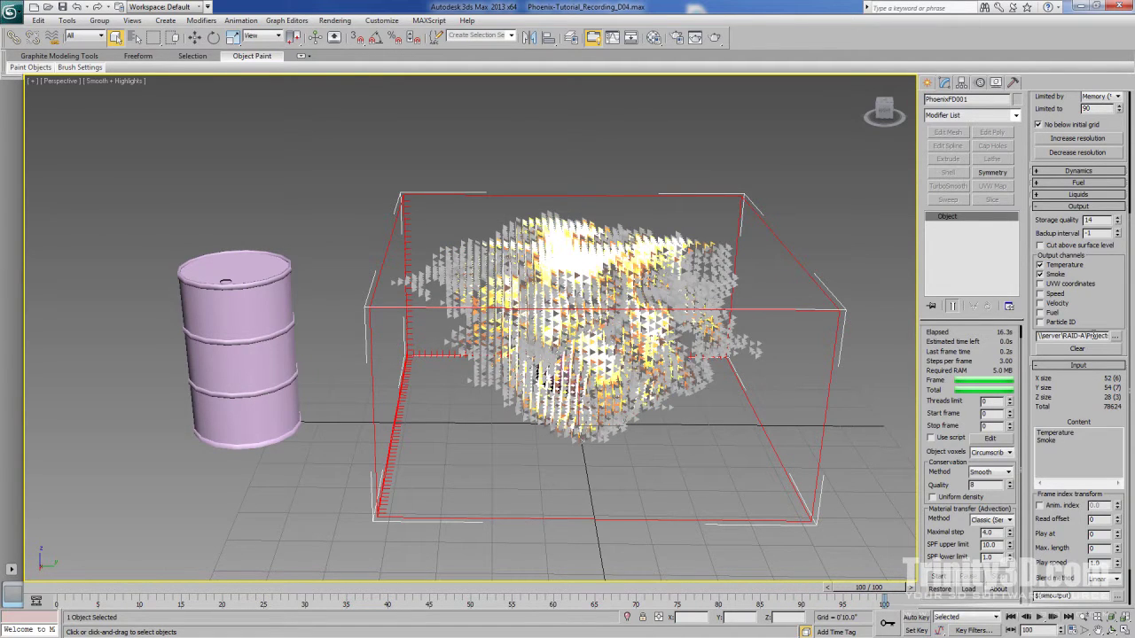
- Check the Phoenix-Test-Output cache files through frame 100, then cancel without changing the path
left_click(1114, 337)
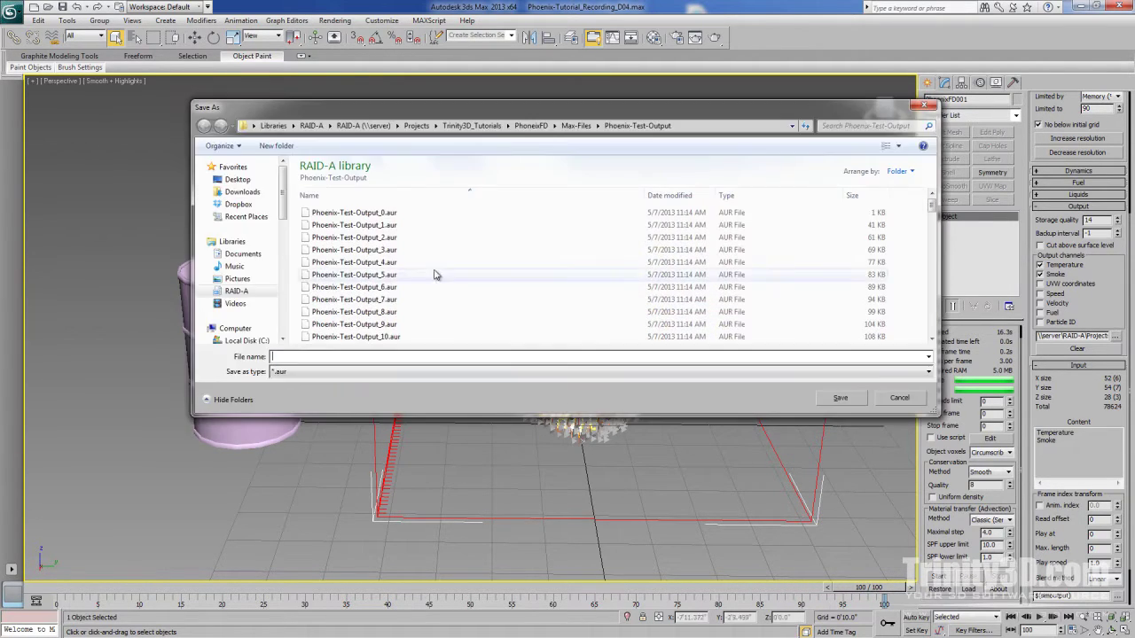
left_click_drag(931, 204, 933, 321)
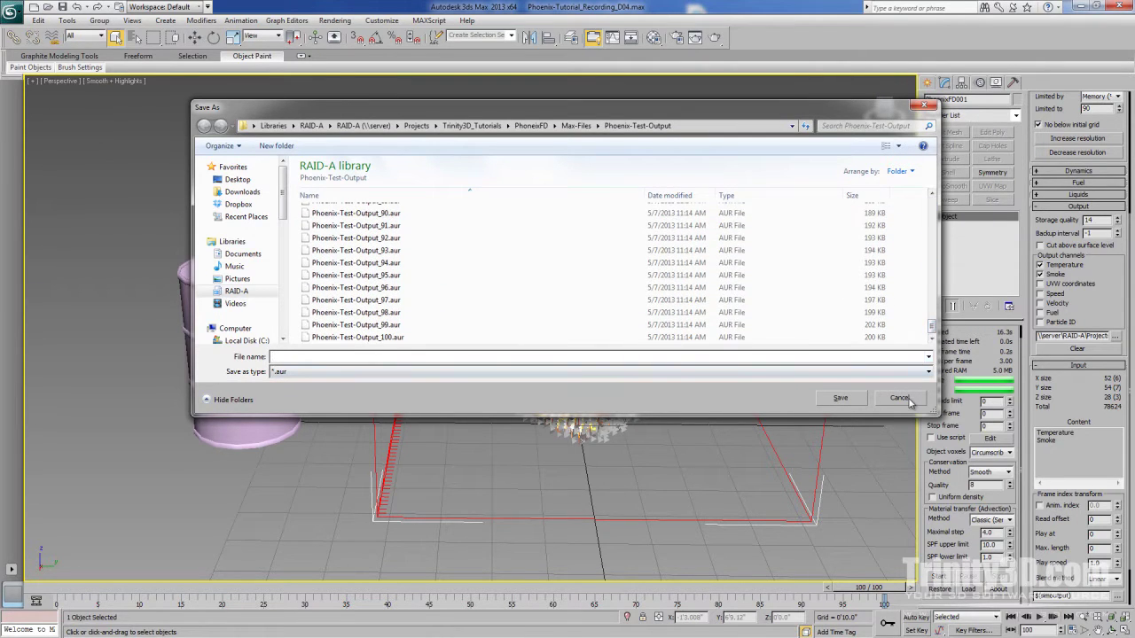
left_click(899, 397)
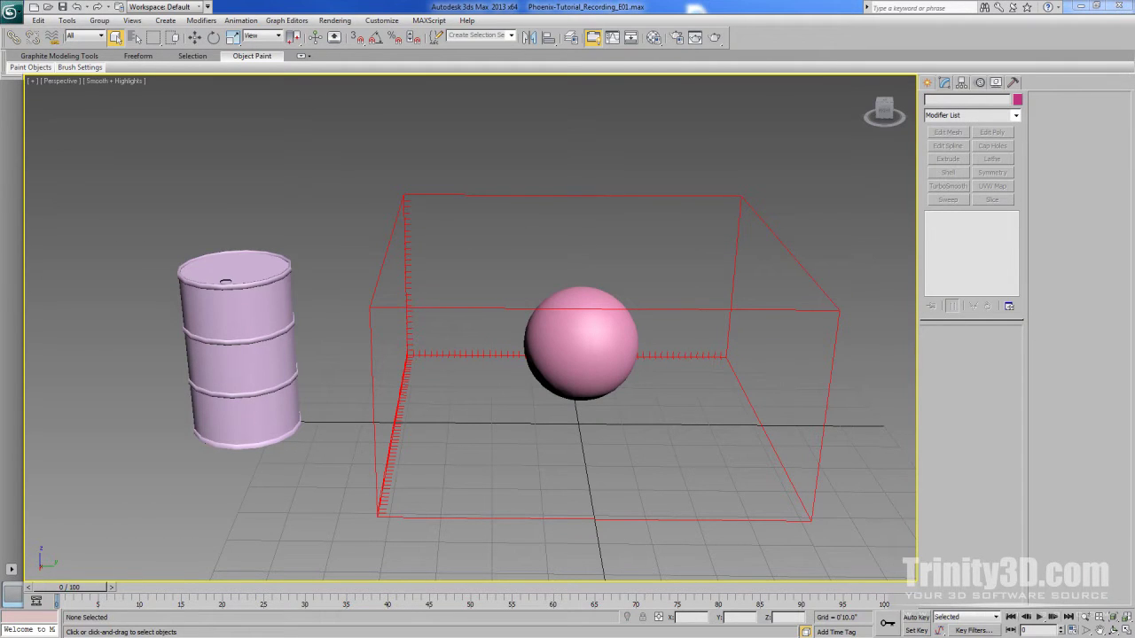
- Set the animation length to 3000 frames and shrink Sphere001's radius to 2.293
left_click(1072, 630)
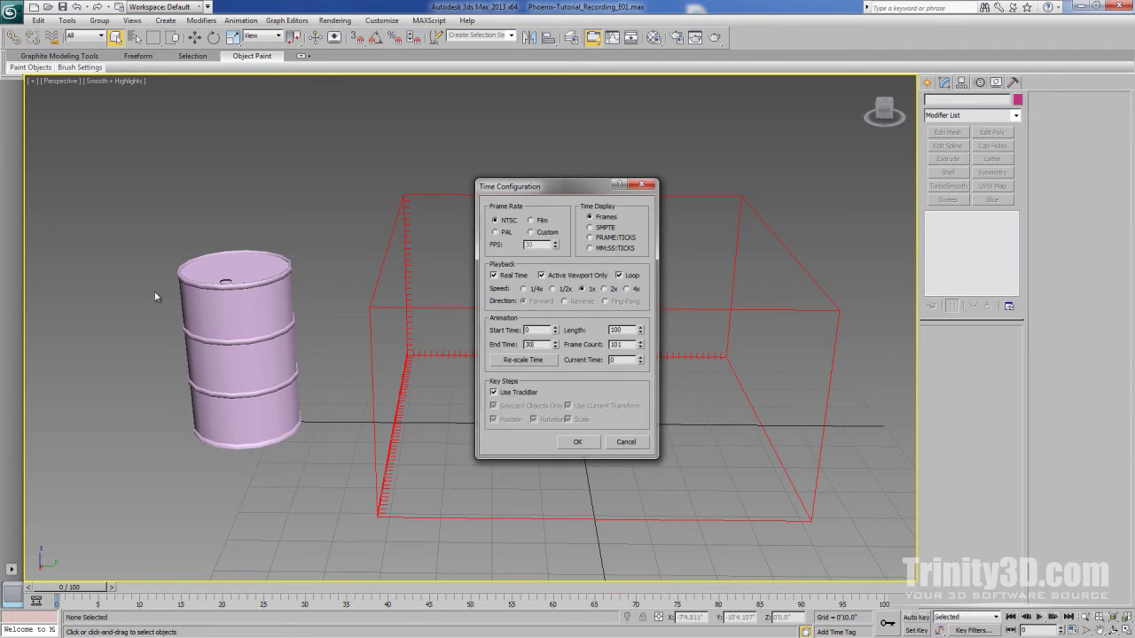
left_click(577, 441)
left_click(584, 336)
middle_click_drag(583, 336, 586, 372, "alt")
left_click_drag(1005, 354, 1004, 401)
- Lower Sphere001 toward the grid floor and restart the PhoenixFD001 simulation
key("w")
left_click_drag(570, 326, 571, 400)
middle_click_drag(489, 413, 502, 451, "alt")
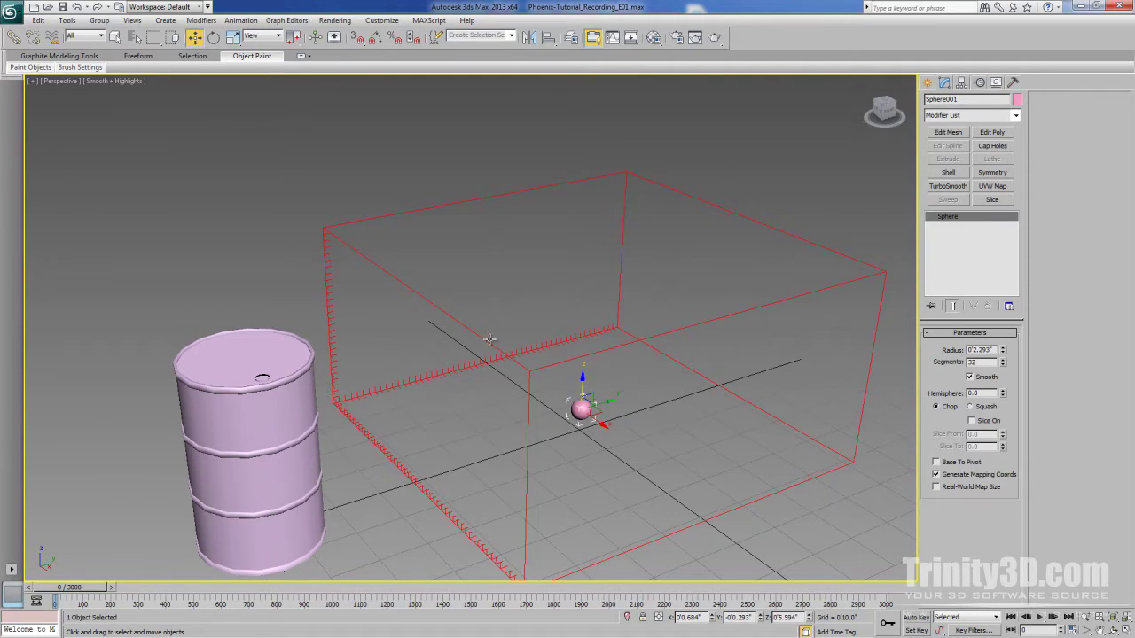
left_click(486, 338)
left_click(938, 590)
- Select PHXSource001 and drag its Discharge up to about 1394 while simulating
left_click(213, 388)
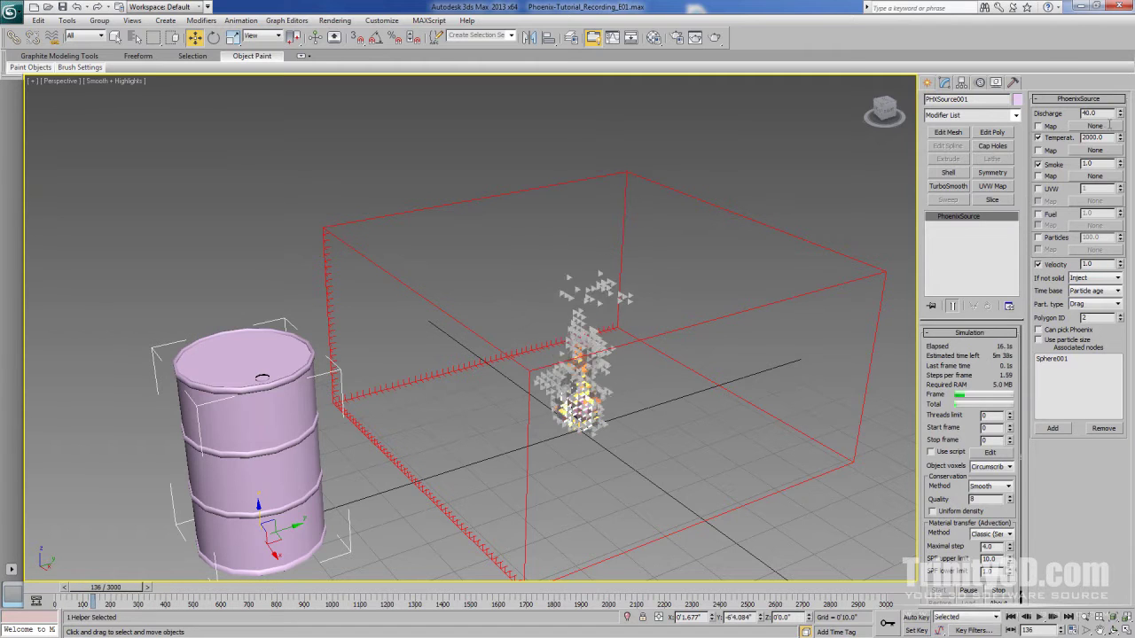
mouse_move(1120, 113)
left_mouse_down()
mouse_move(1111, 17)
mouse_move(1121, 114)
left_mouse_up()
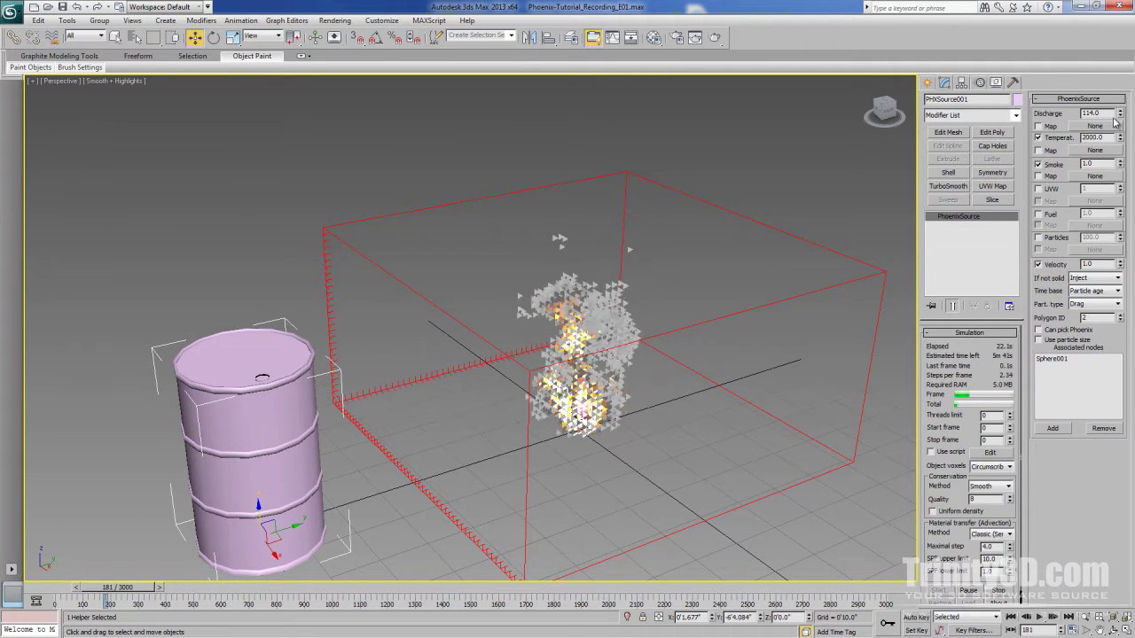
left_click_drag(1121, 117, 1123, 66)
left_click_drag(1108, 184, 1114, 615)
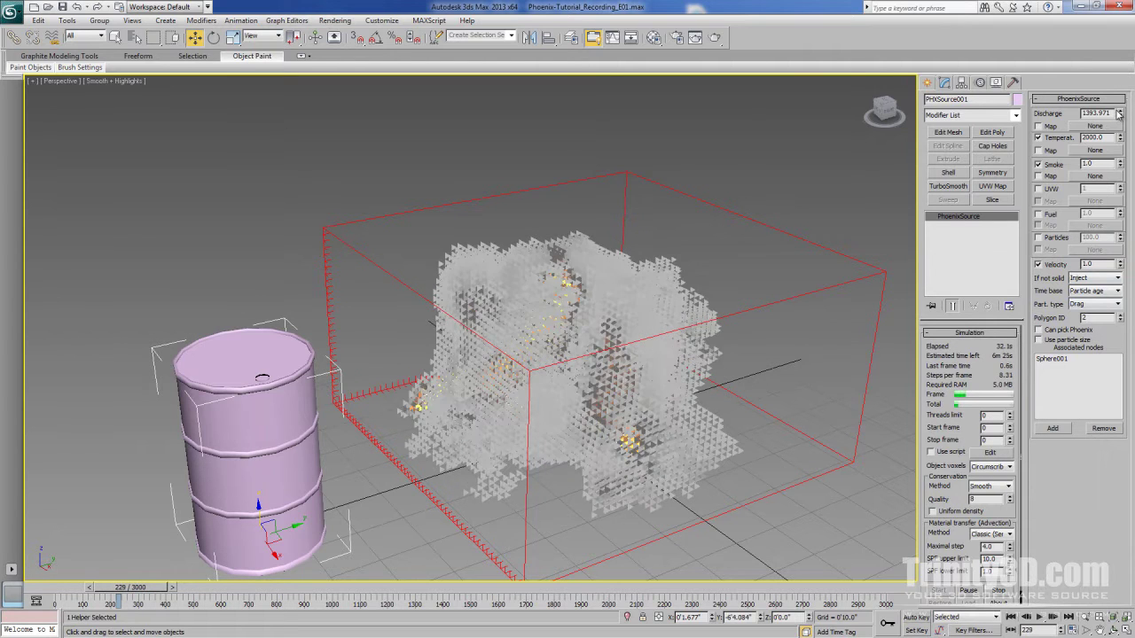
- Set the source Discharge to 30
double_click(1111, 113)
type("30")
key("Return")
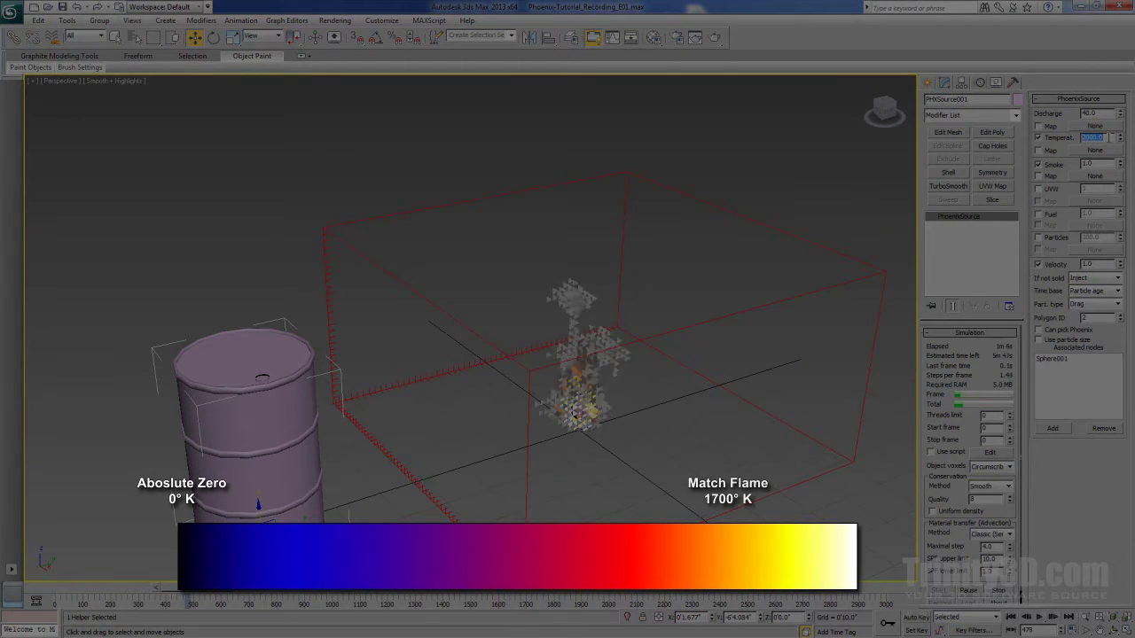
- Try source Temperatures of 1700, 2000 and lower while simulating, ending back at 2000
type("1700")
key("Return")
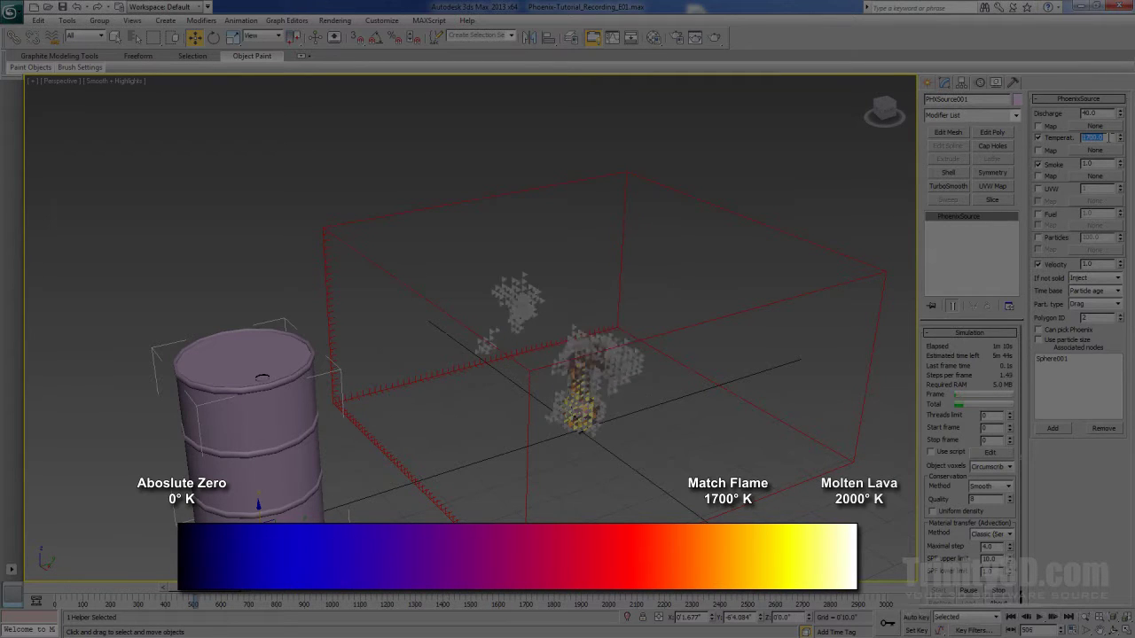
type("200")
key("Return")
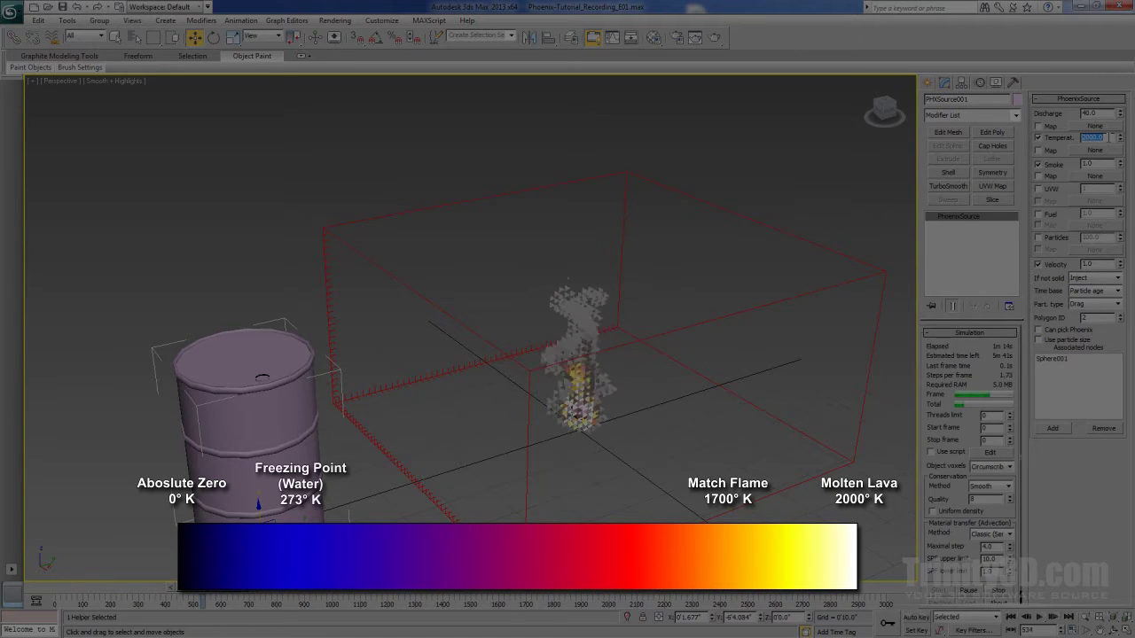
type("27")
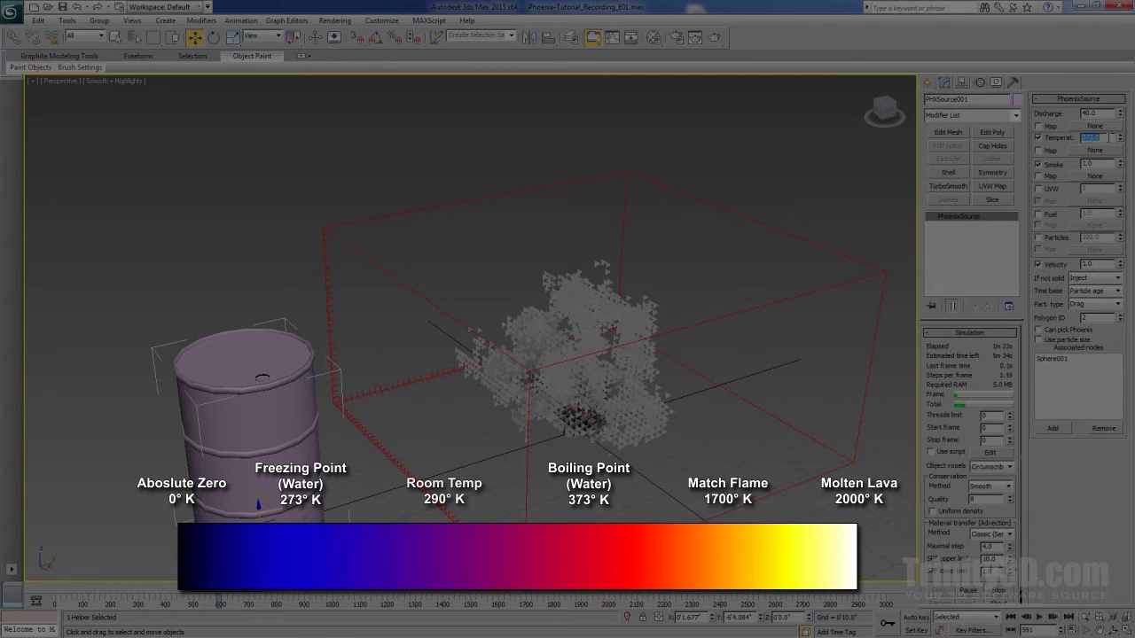
type("2")
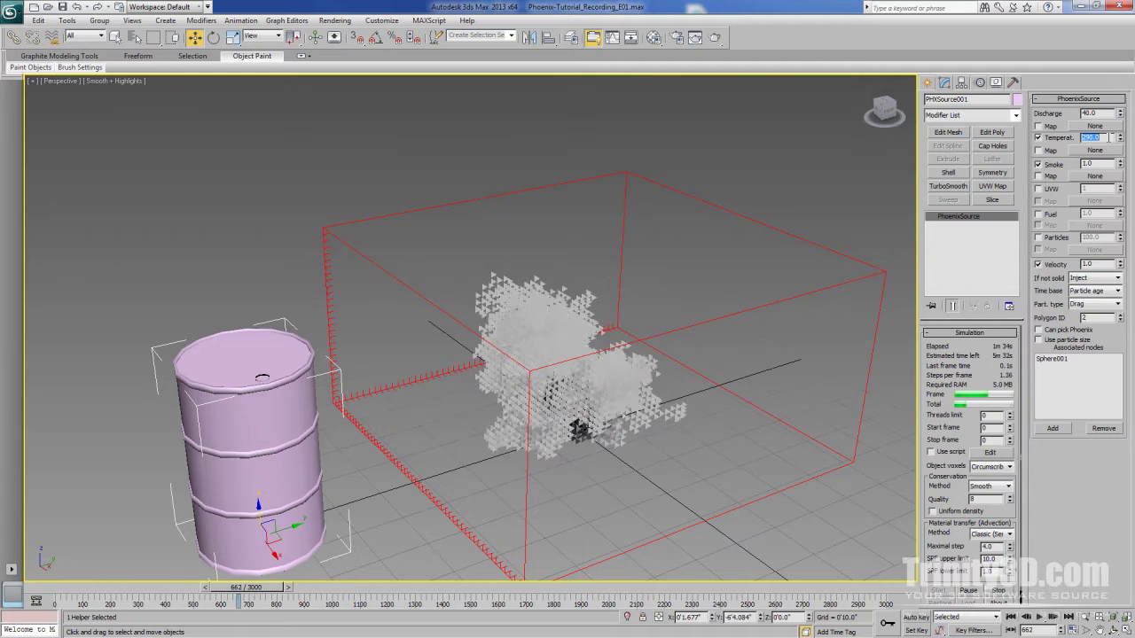
type("2000")
key("Return")
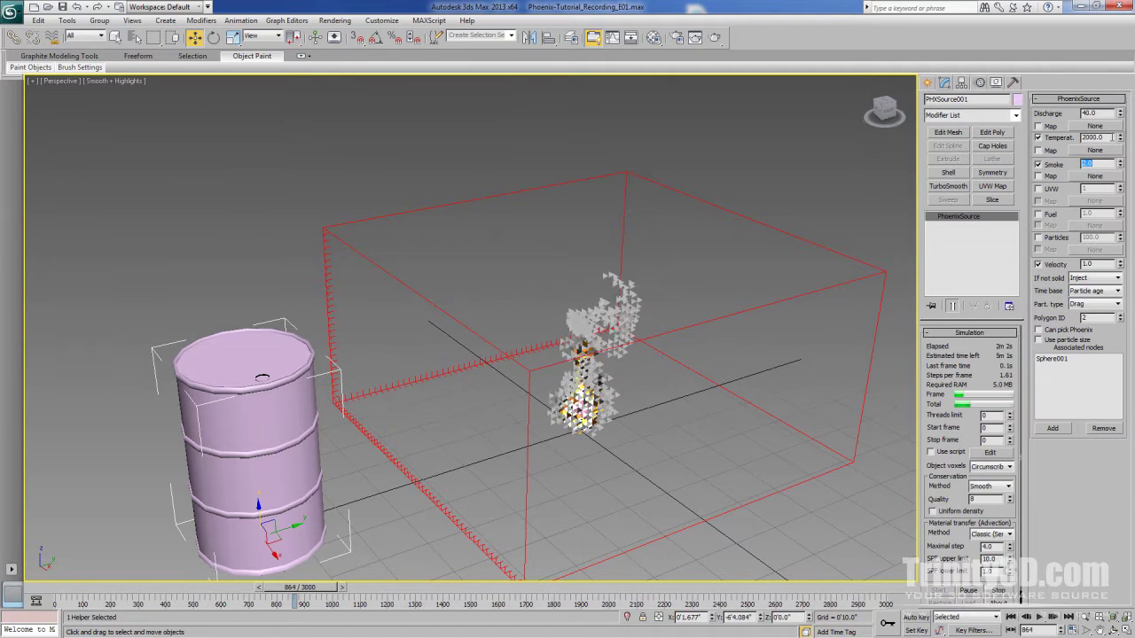
- Set the source Smoke amount to 0, disable Smoke emission, and deselect everything
key("Return")
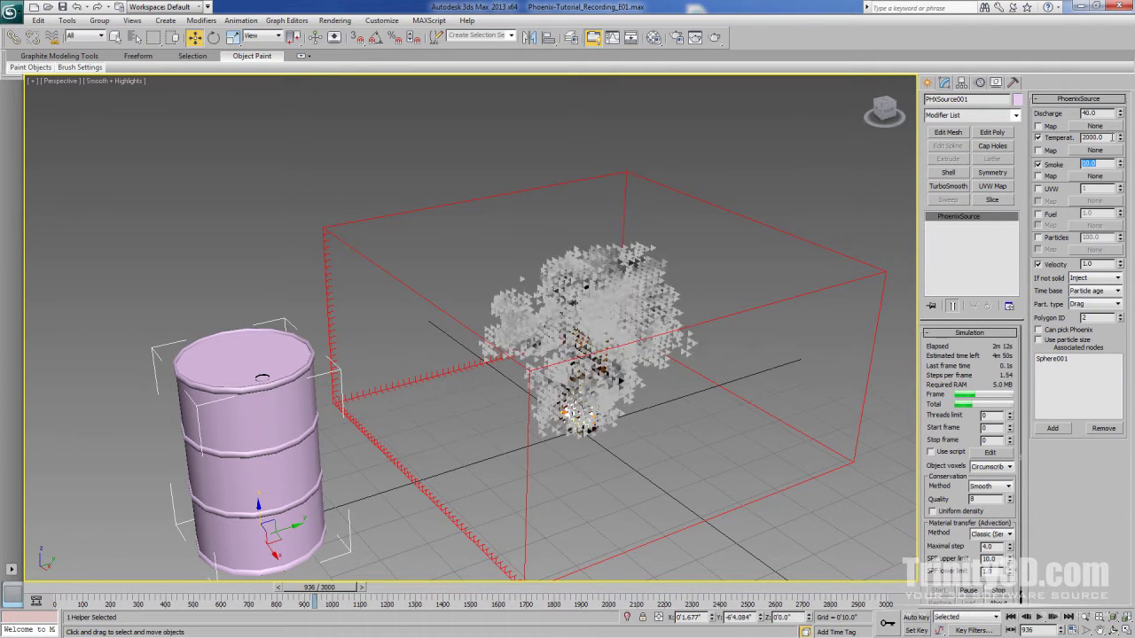
type("0")
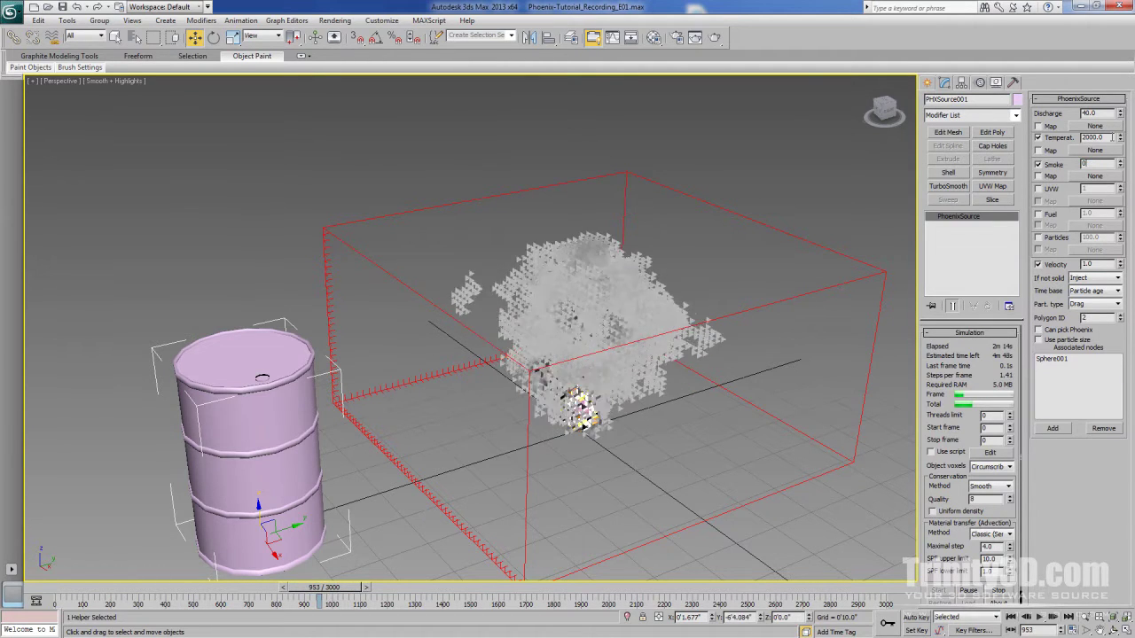
key("Return")
left_click(1053, 166)
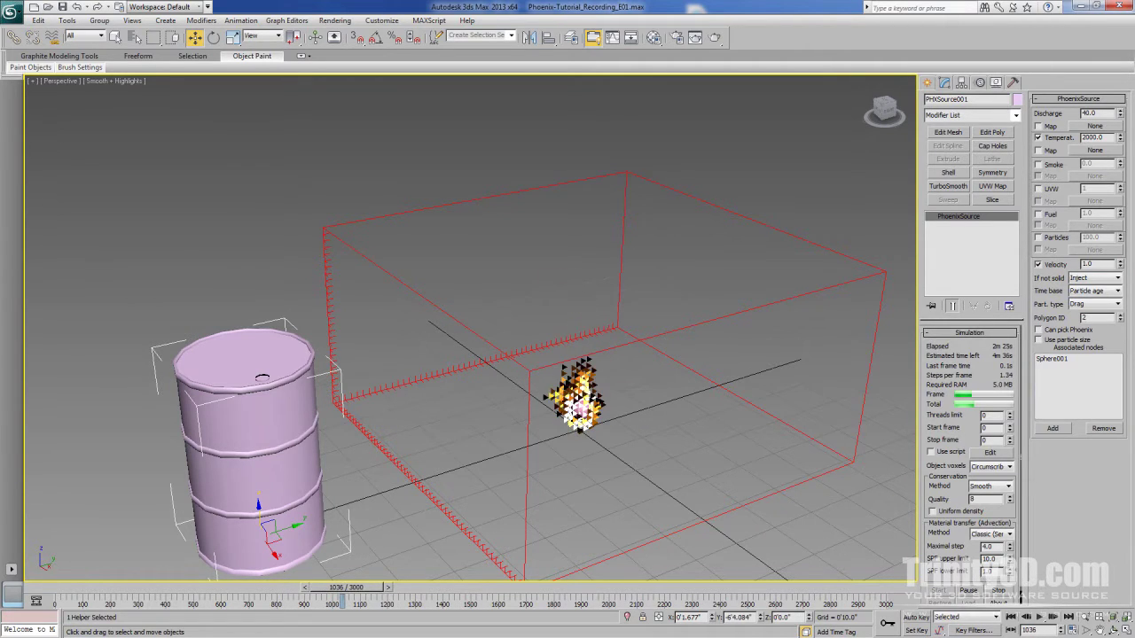
key("q")
key("ctrl+d")
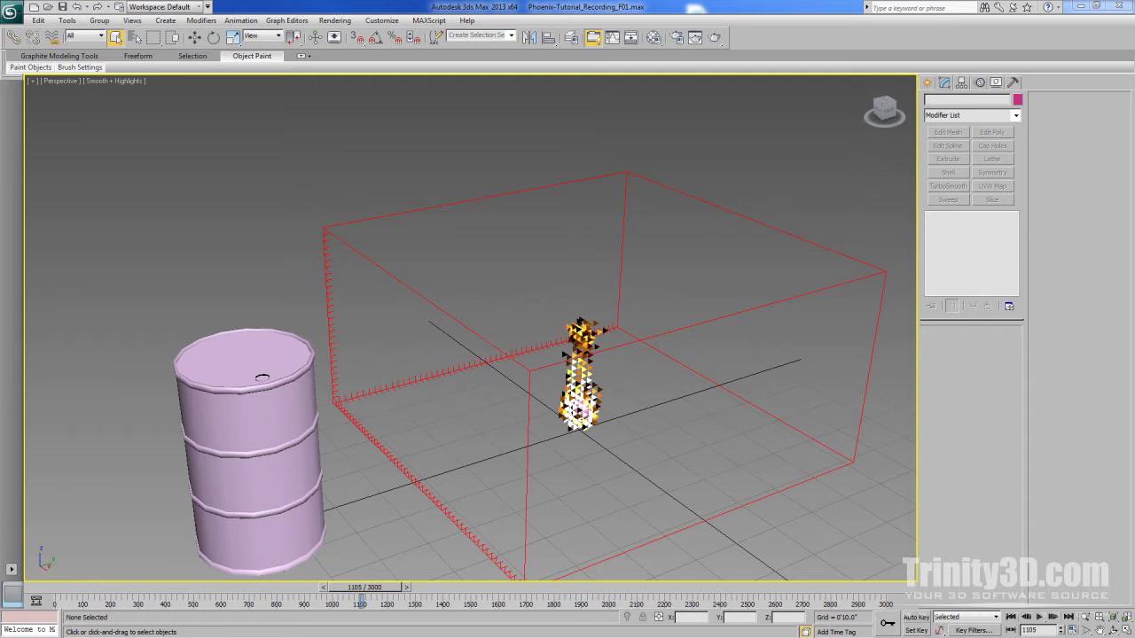
- Draw a Standard Primitives Tube standing inside the simulation grid beside the fire
left_click(928, 83)
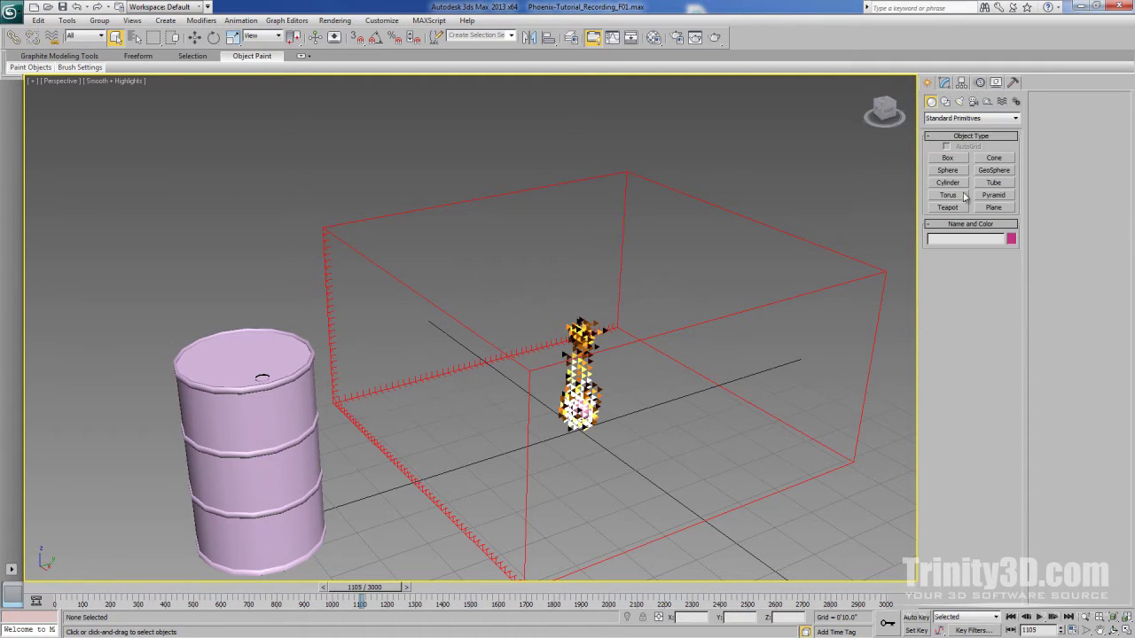
left_click(995, 182)
left_click_drag(704, 435, 706, 430)
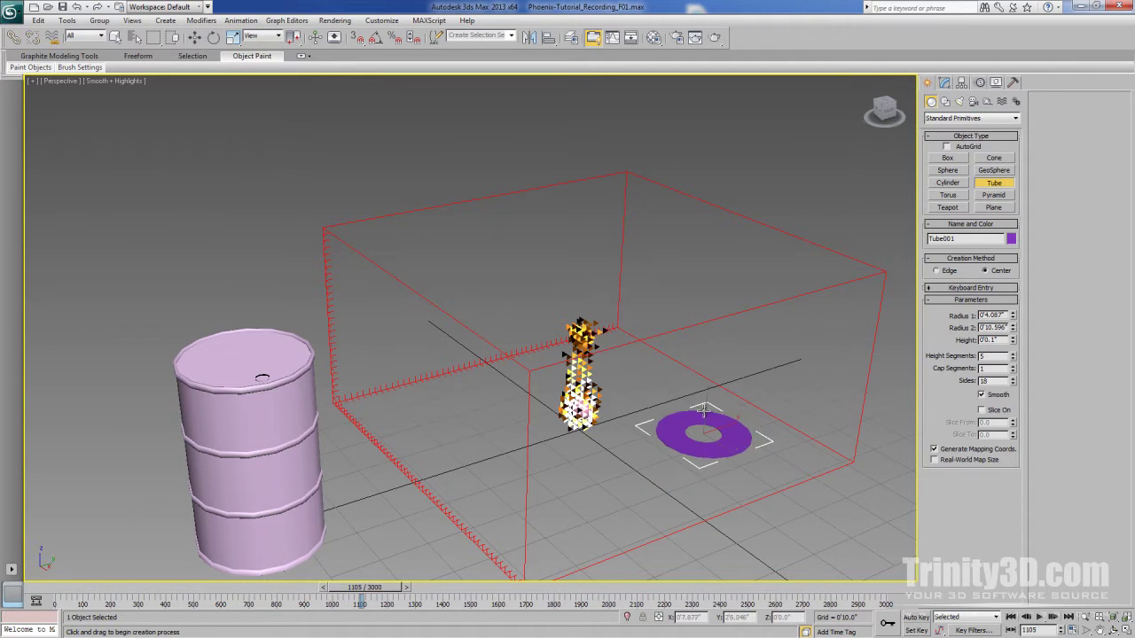
left_click(702, 414)
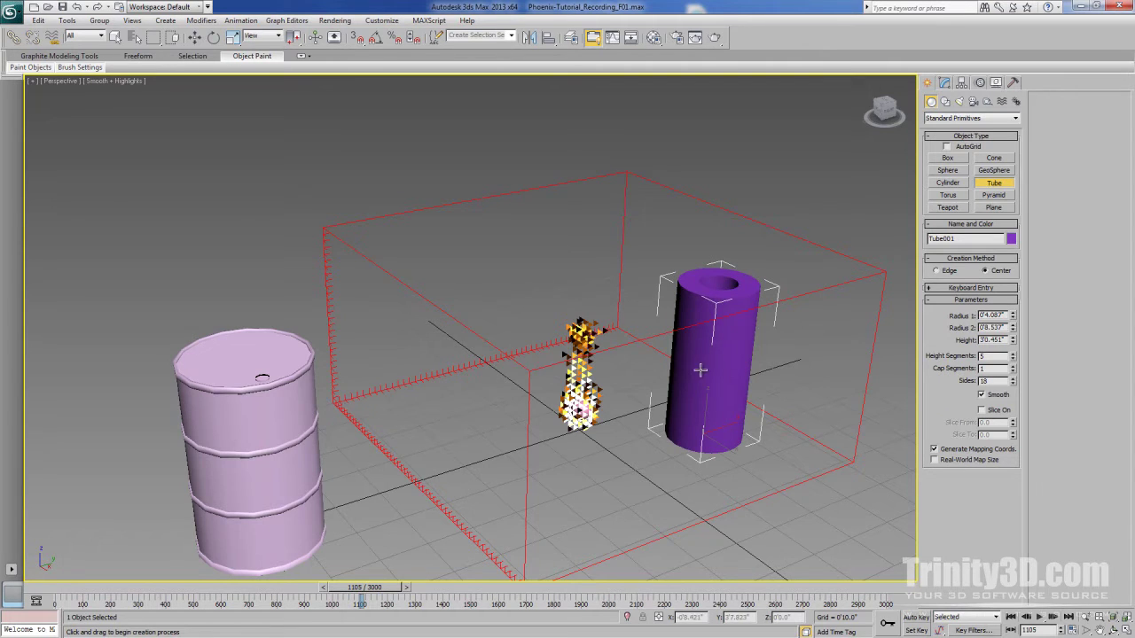
middle_click_drag(700, 371, 532, 375, "alt")
right_click(465, 316)
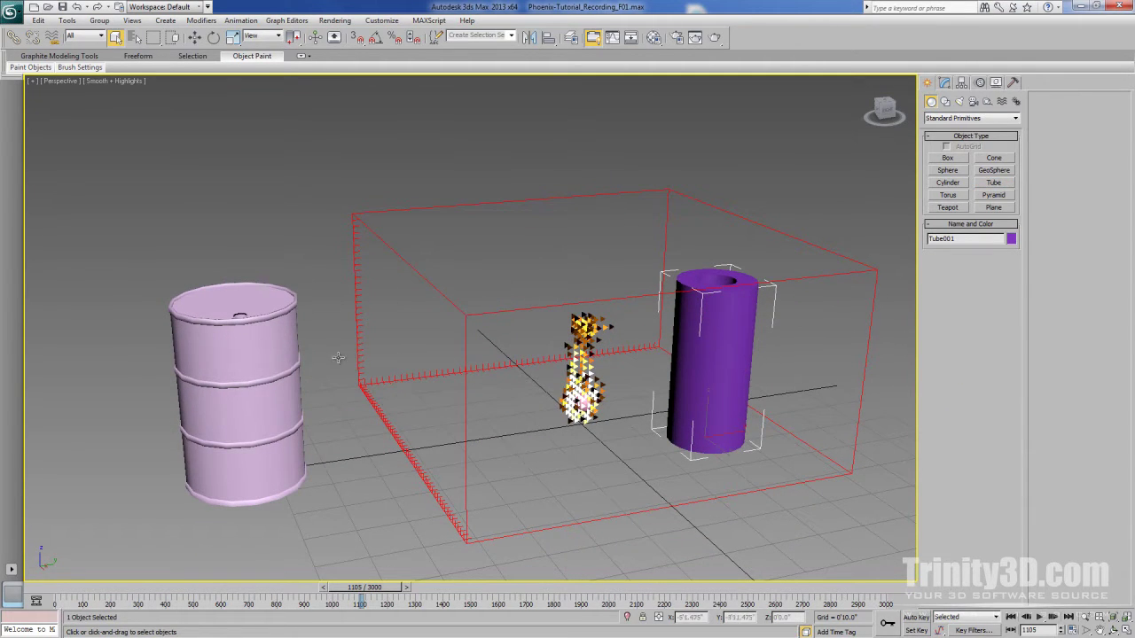
- Select the PhoenixFD001 grid and show its settings in the Modify panel
left_click(462, 317)
left_click(944, 84)
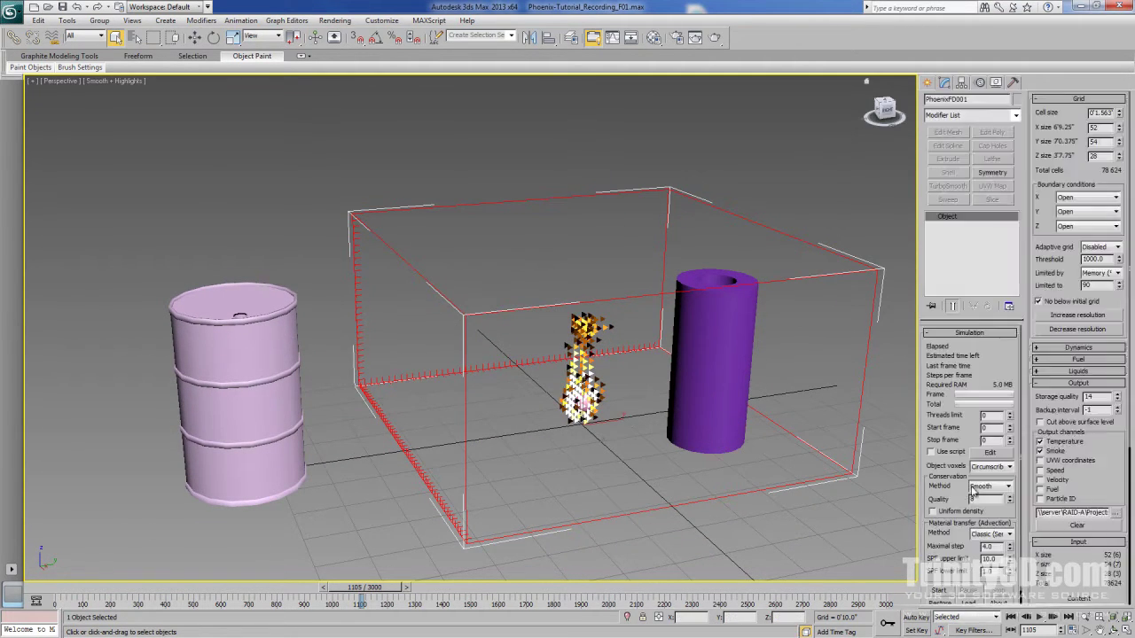
scroll(943, 564, "down", 1)
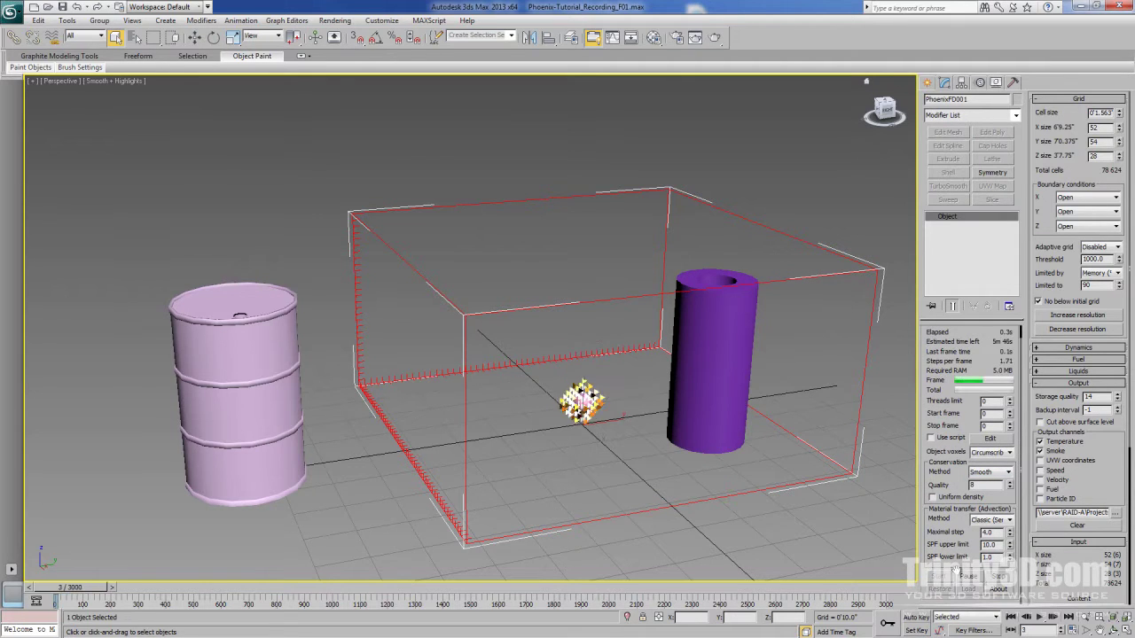
- Select the purple tube, tilt it over, and move it up and back
left_click(231, 349)
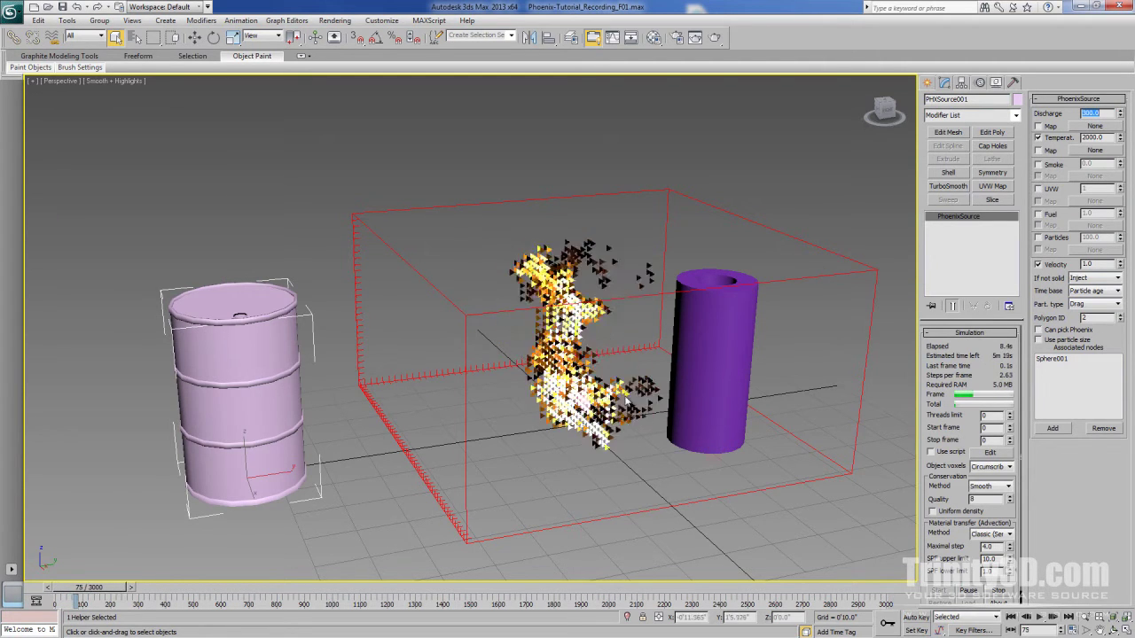
middle_click_drag(676, 294, 547, 391, "alt")
left_click(621, 346)
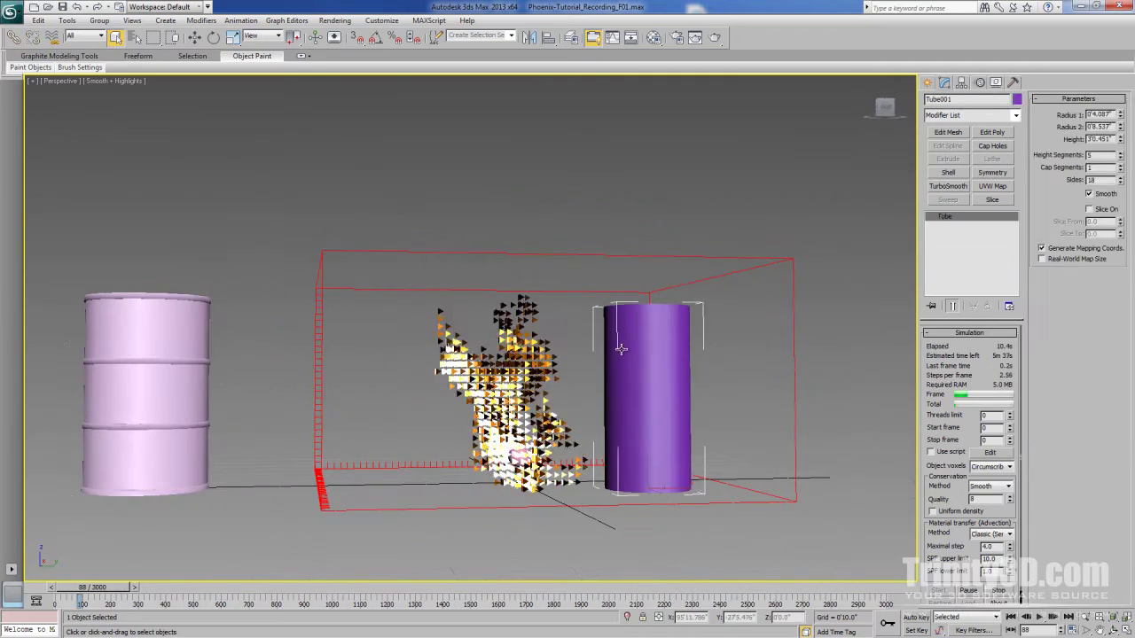
middle_click_drag(621, 347, 595, 293, "alt")
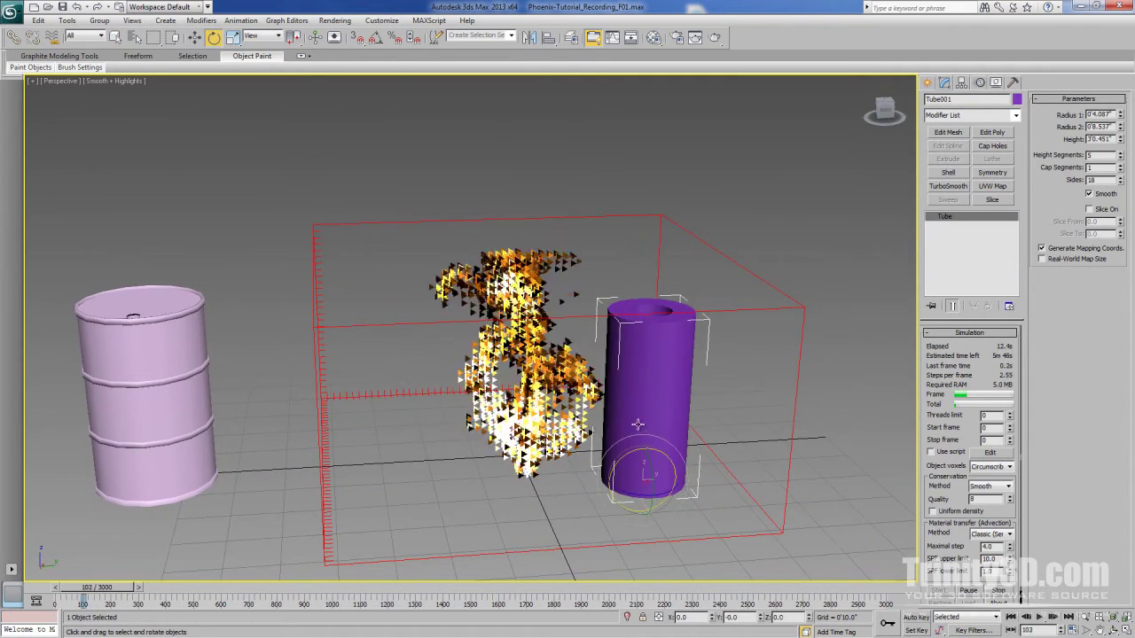
key("e")
left_click_drag(656, 478, 674, 456)
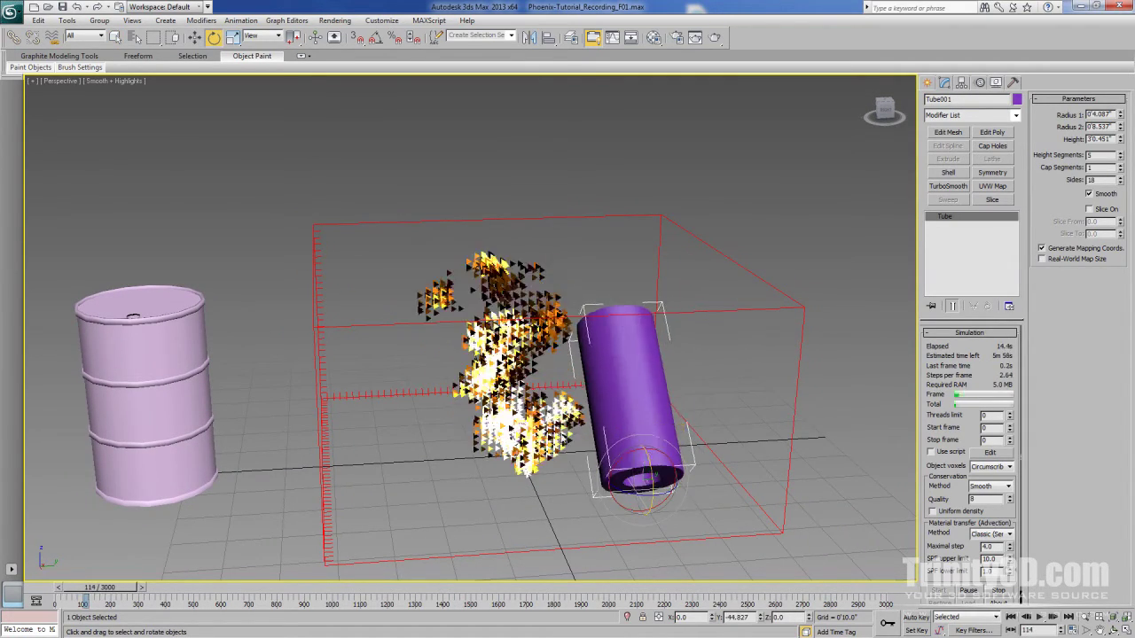
mouse_move(674, 456)
middle_mouse_down("alt")
mouse_move(639, 443)
mouse_move(678, 461)
middle_mouse_up("alt")
key("w")
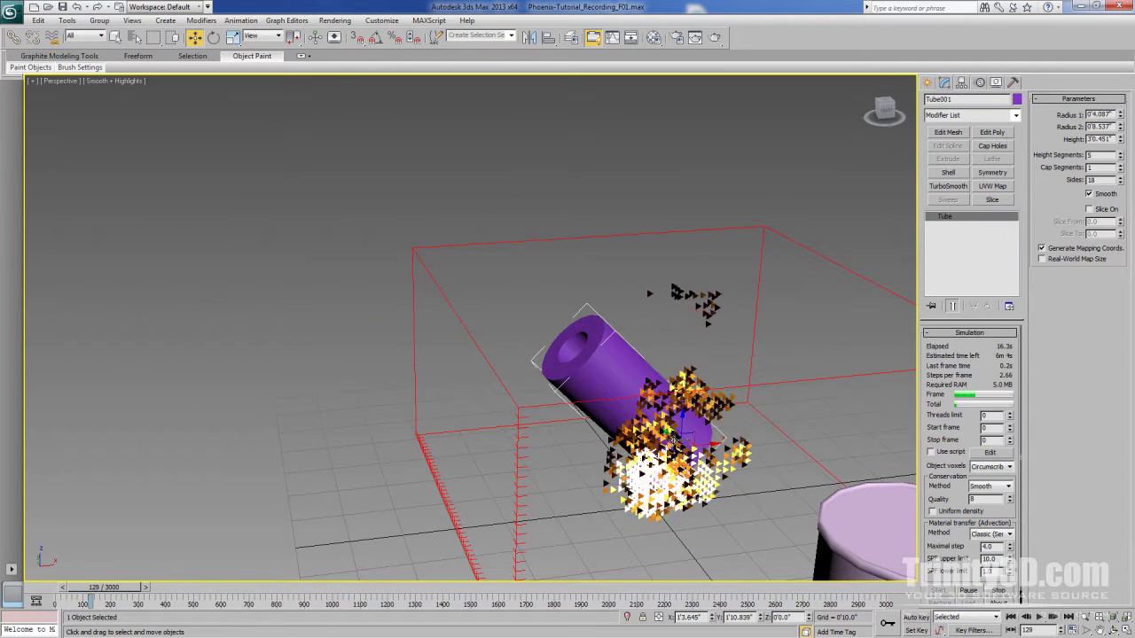
left_click_drag(676, 432, 723, 408)
middle_click_drag(723, 407, 612, 495, "alt")
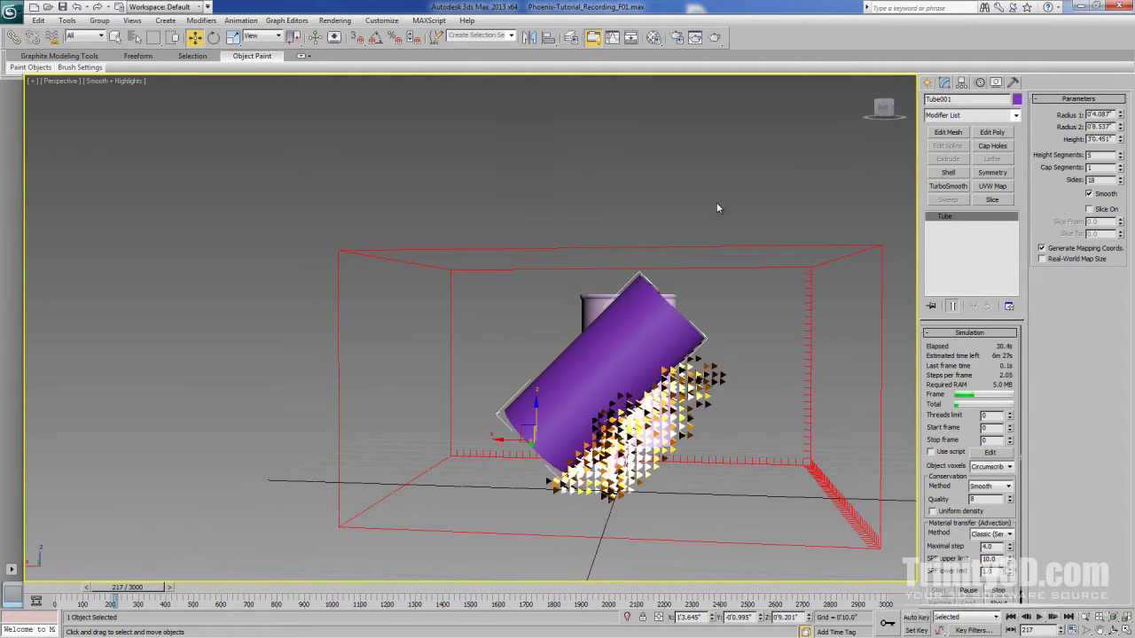
- Rotate the tube to lie flatter and move it out to the right of the grid
middle_click_drag(656, 373, 754, 416, "alt")
key("e")
left_click_drag(647, 407, 659, 364)
key("w")
middle_click_drag(658, 364, 564, 362, "alt")
left_click_drag(564, 362, 471, 370)
middle_click_drag(471, 370, 519, 409, "alt")
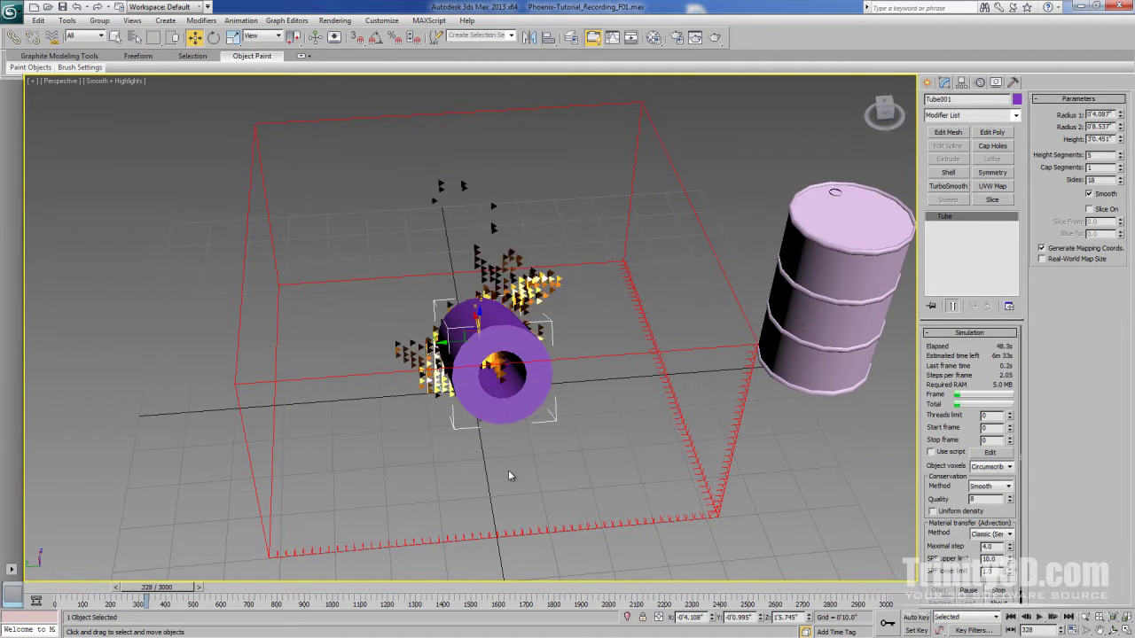
middle_click_drag(517, 463, 570, 394, "alt")
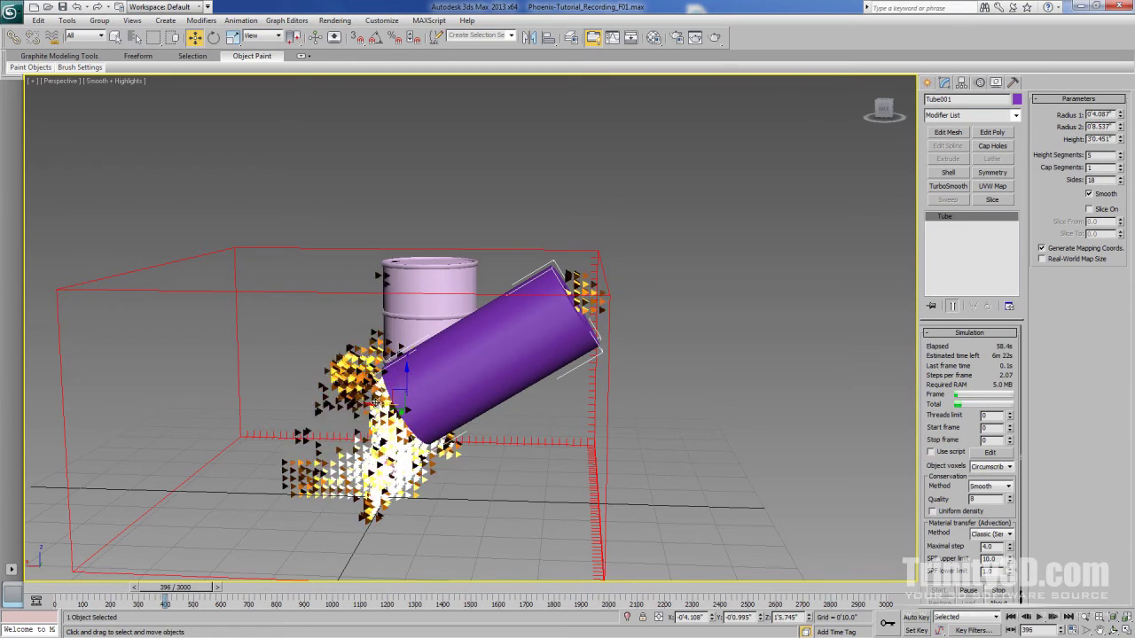
left_click_drag(401, 394, 736, 403)
middle_click_drag(593, 457, 594, 359, "alt")
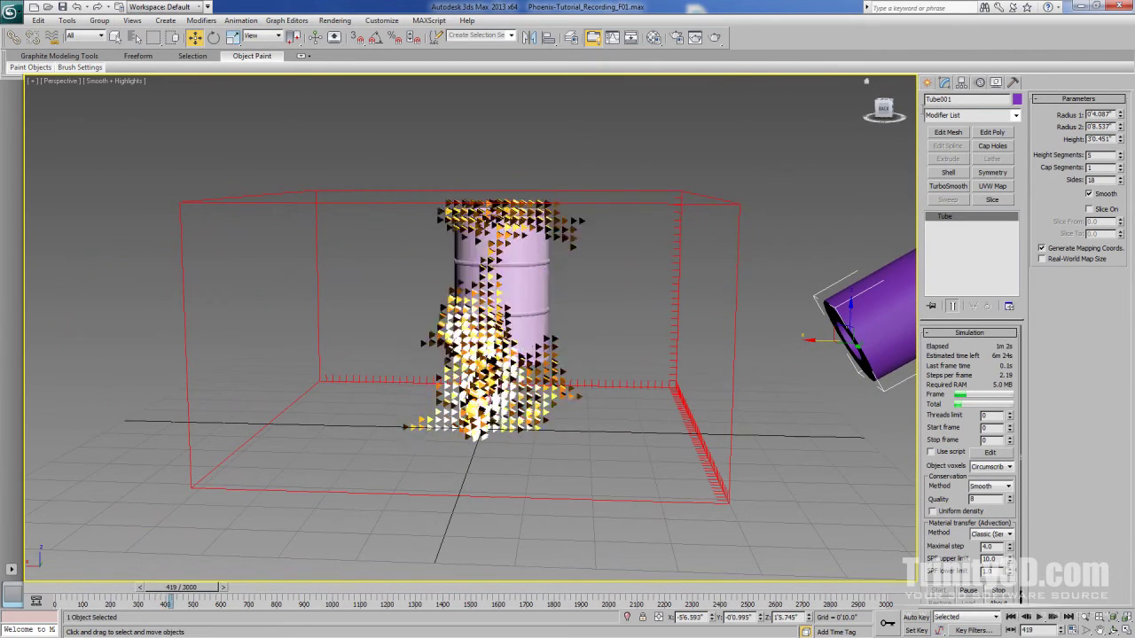
- Place a Wind force space warp in front of the grid and tilt it about 30°
left_click(928, 82)
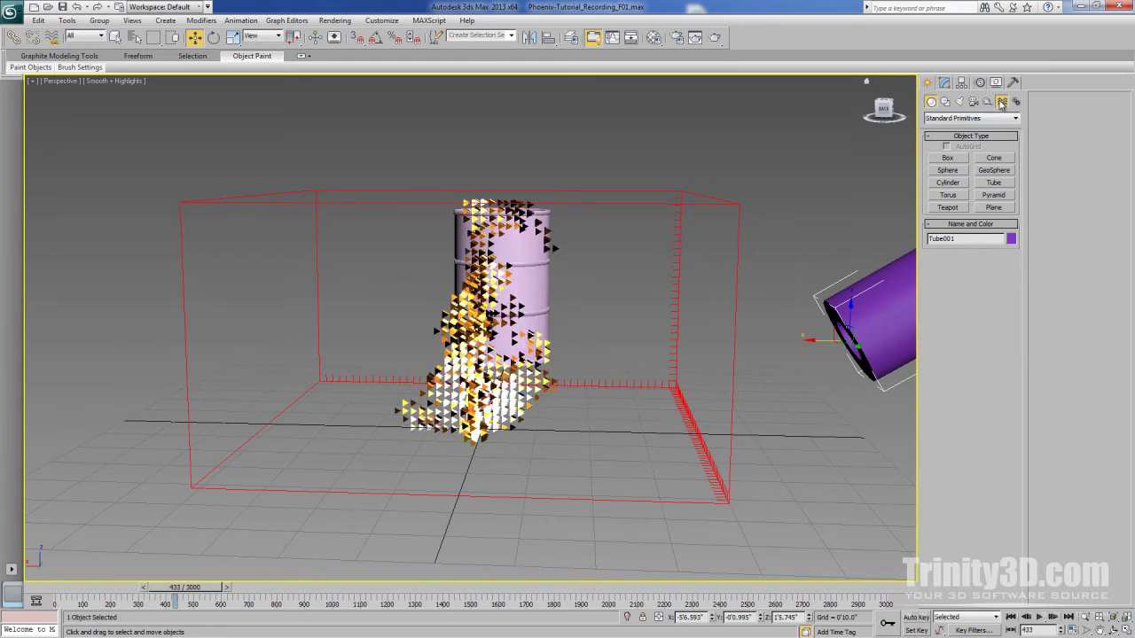
left_click(1002, 101)
left_click(994, 195)
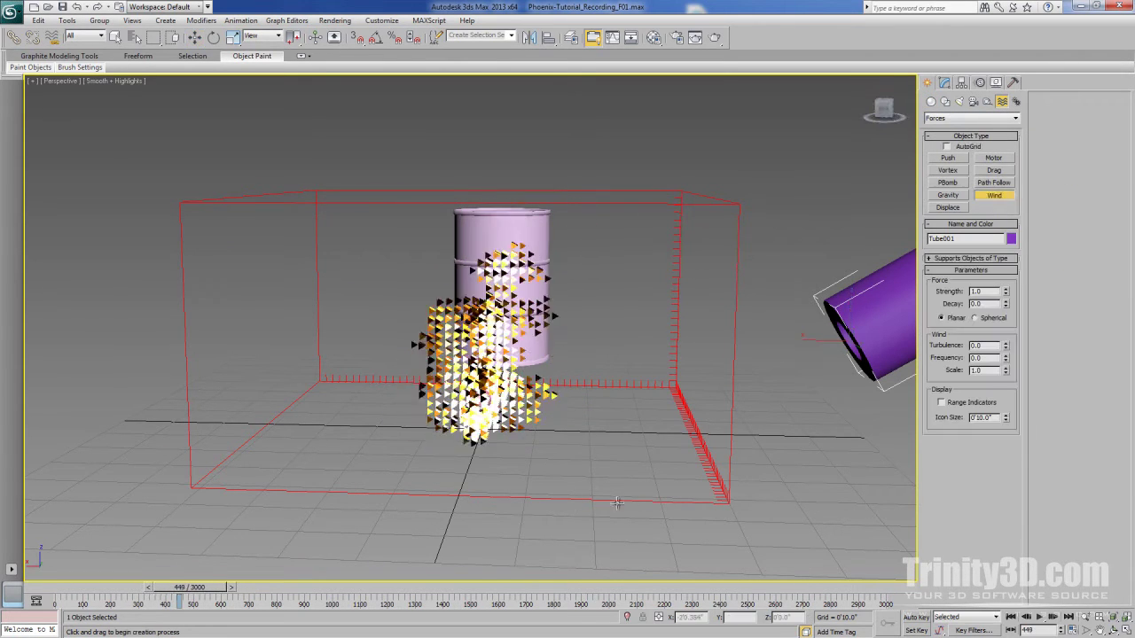
left_click_drag(383, 539, 433, 551)
right_click(483, 532)
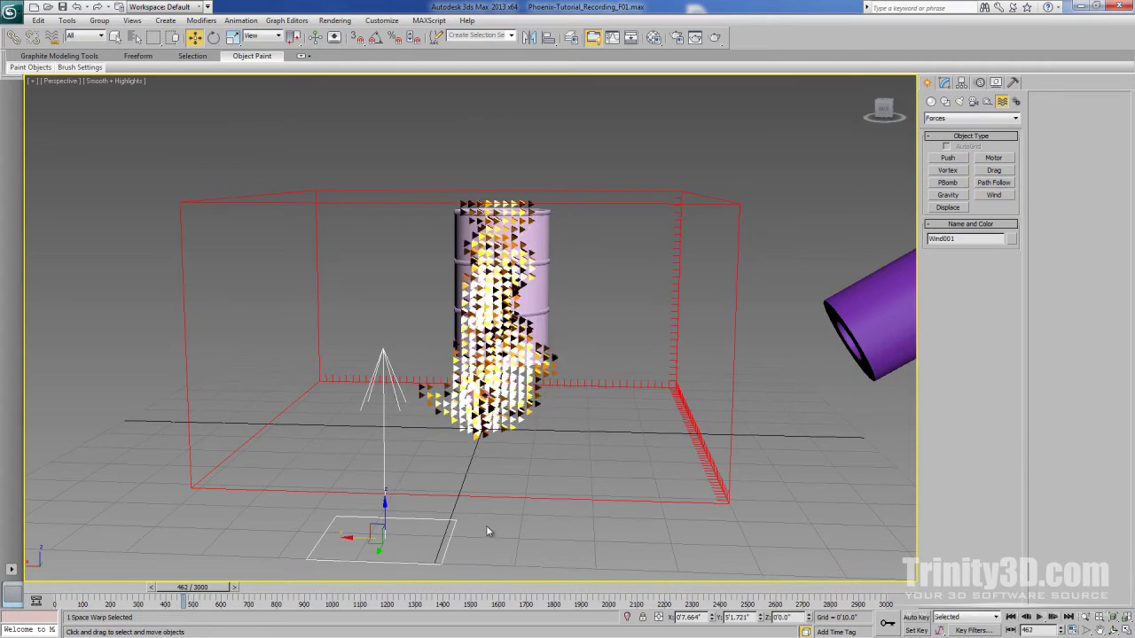
middle_click_drag(488, 530, 421, 439, "alt")
key("e")
left_click_drag(453, 434, 525, 428)
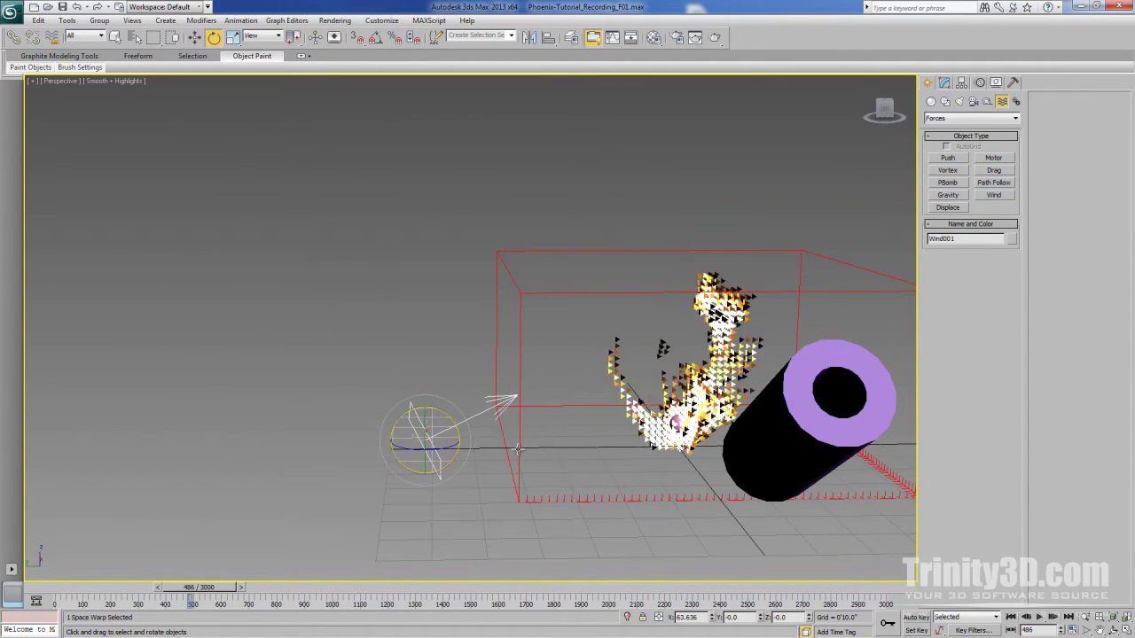
- Set the wind Strength to 10, turn it to blow left, and raise it higher
left_click(944, 82)
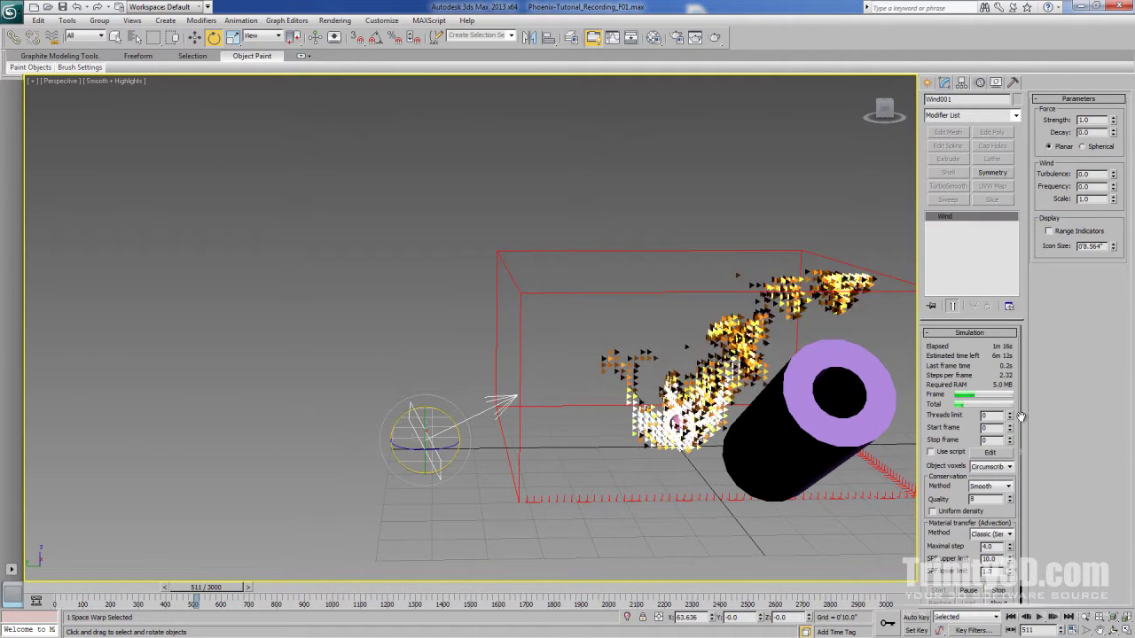
double_click(1089, 119)
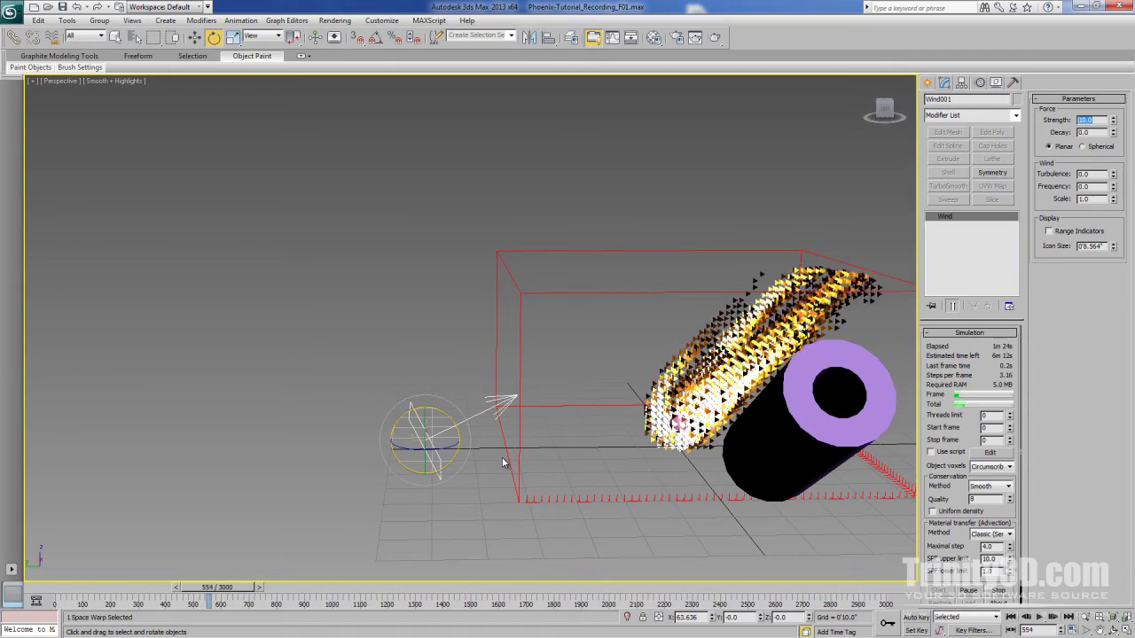
middle_click_drag(744, 243, 612, 445, "alt")
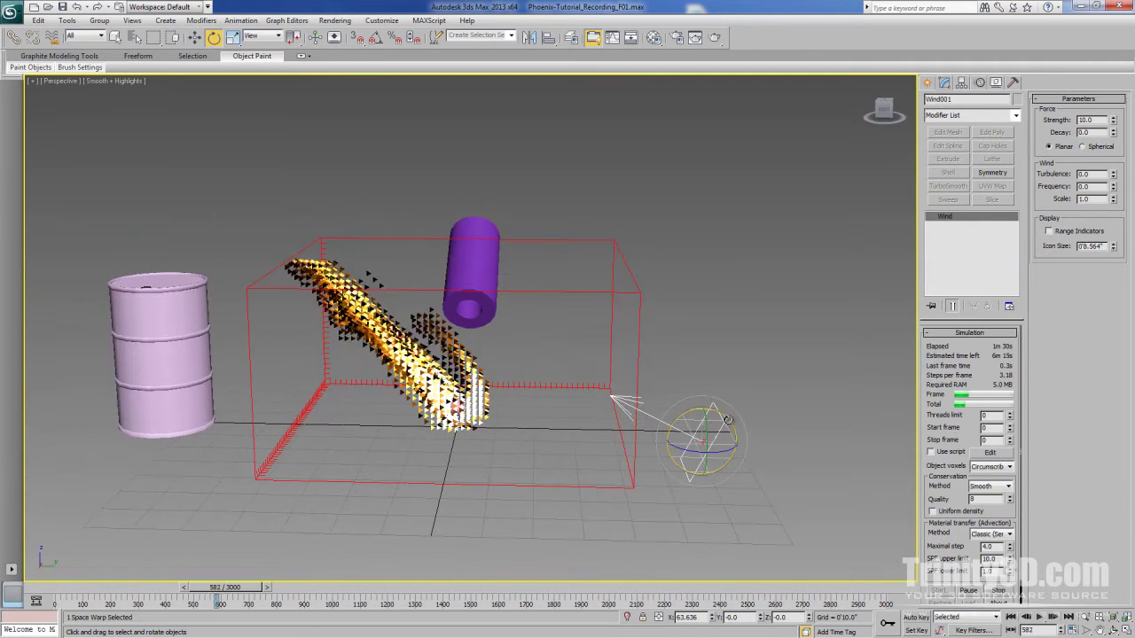
left_click_drag(729, 423, 715, 401)
key("w")
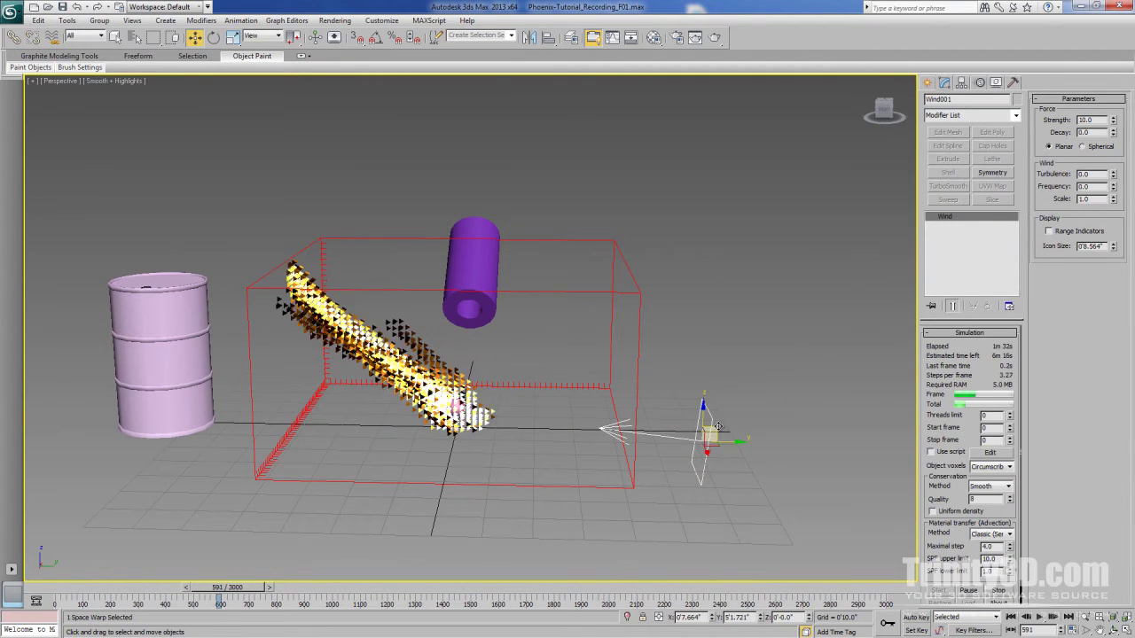
left_click_drag(713, 448, 786, 381)
key("e")
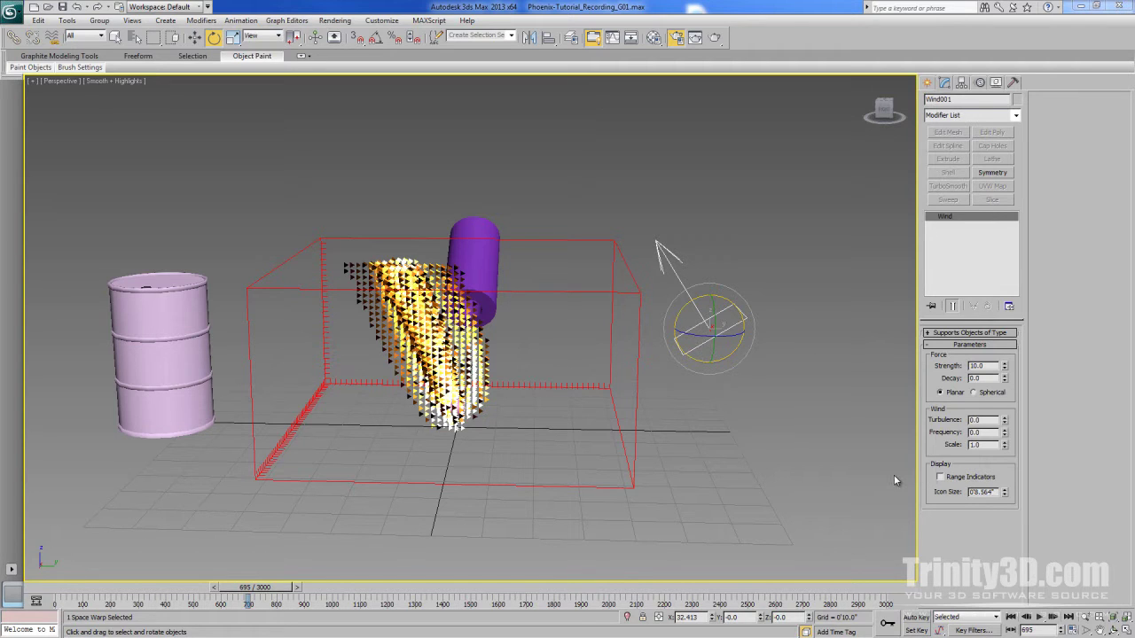
- Select the PhoenixFD001 grid and open Render Setup with F10
left_click(636, 291)
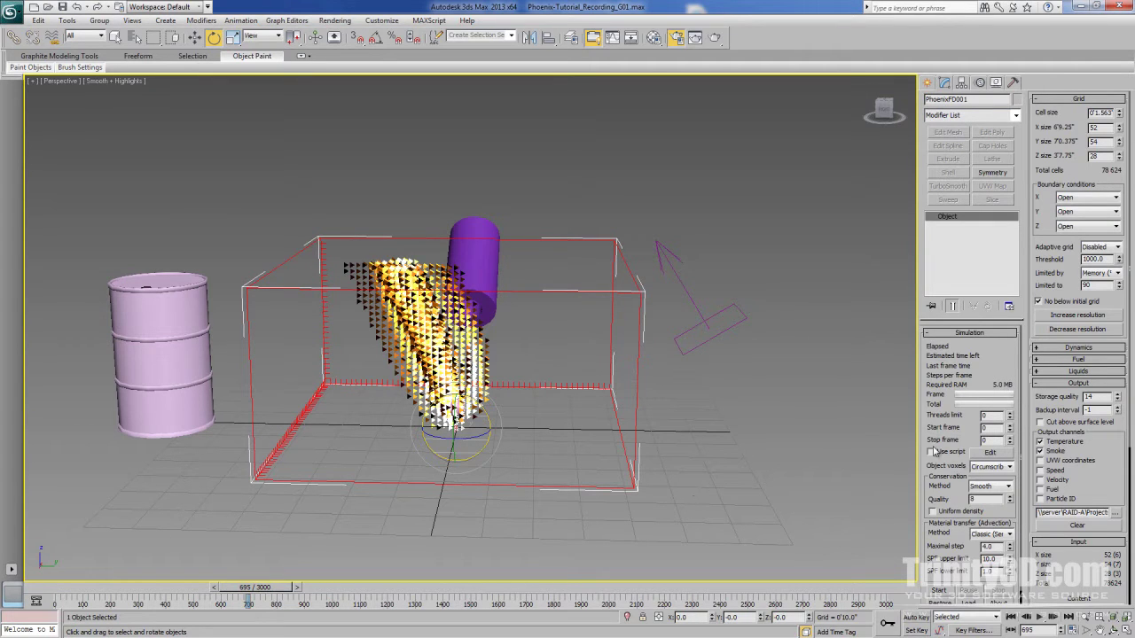
key("F10")
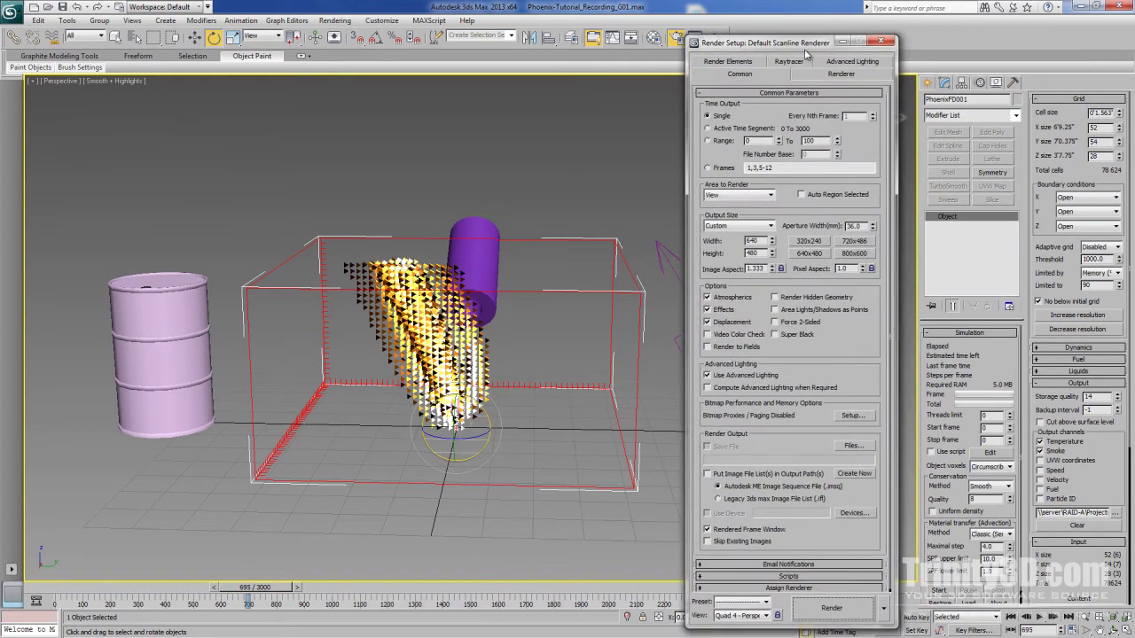
- Scrub back to frame 79 and render the Perspective view showing flames beneath the tube
left_click(861, 599)
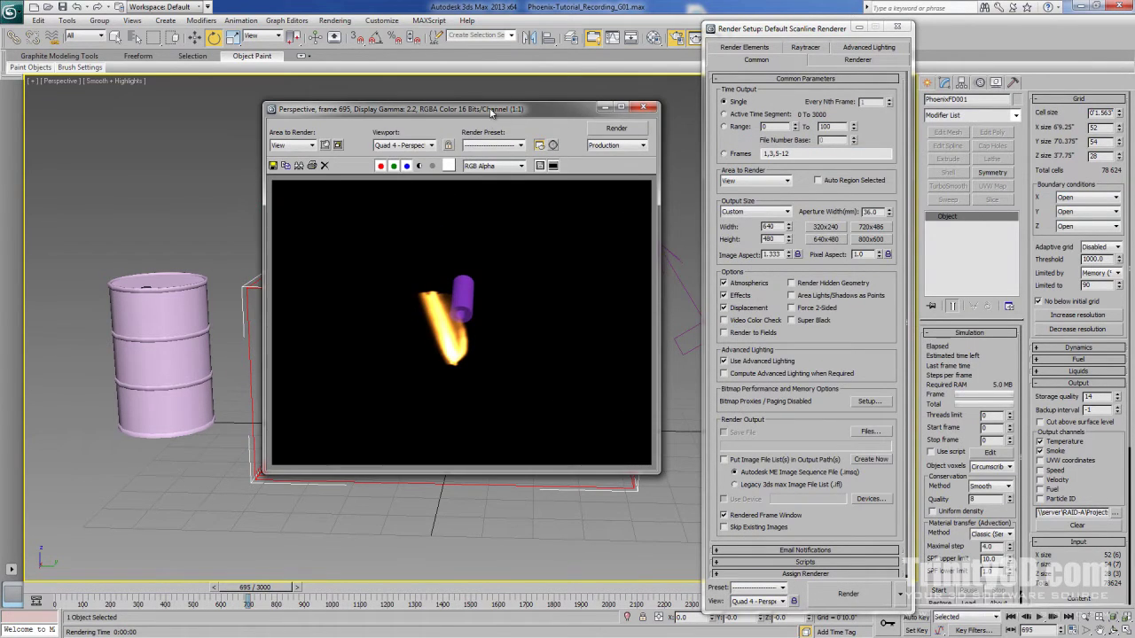
left_click_drag(503, 112, 764, 94)
left_click_drag(275, 593, 101, 600)
key("e")
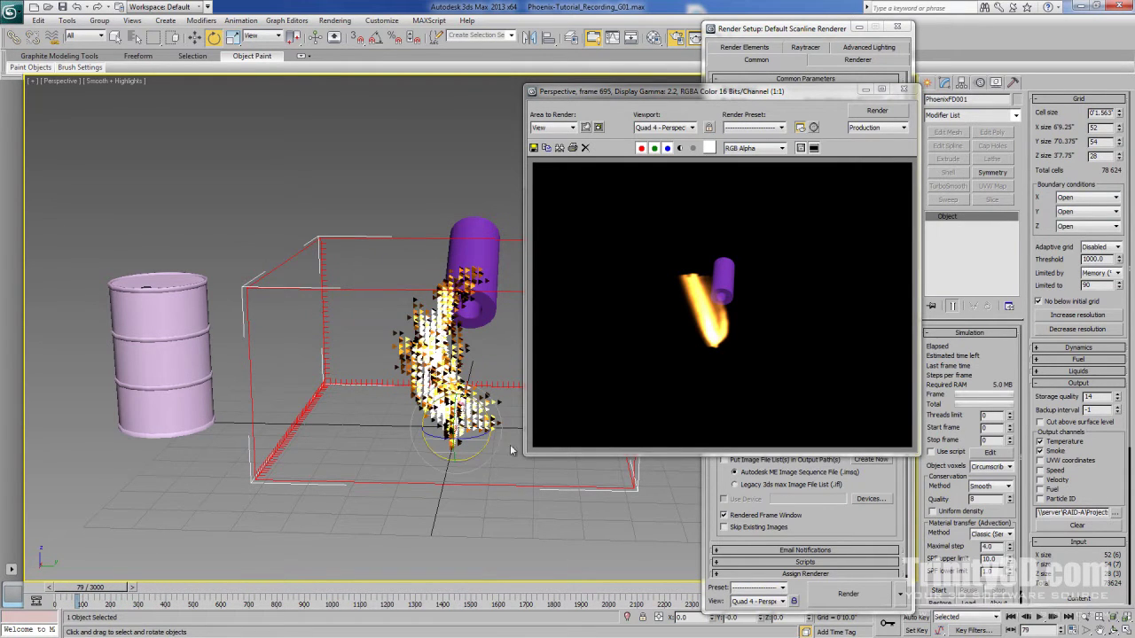
left_click(878, 111)
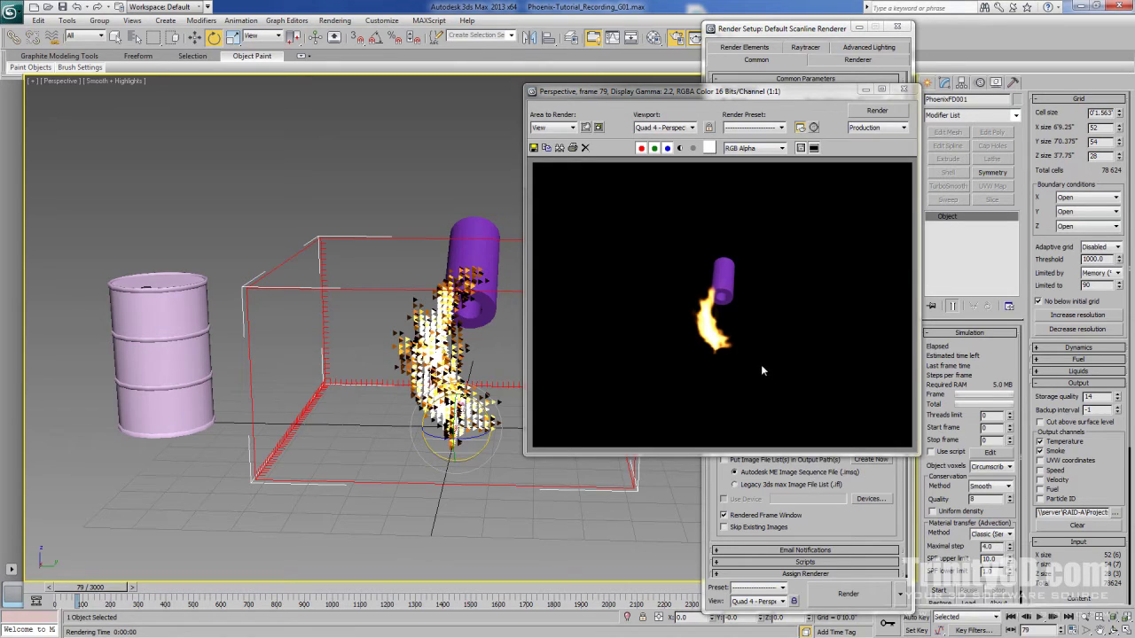
left_click_drag(1116, 479, 1108, 460)
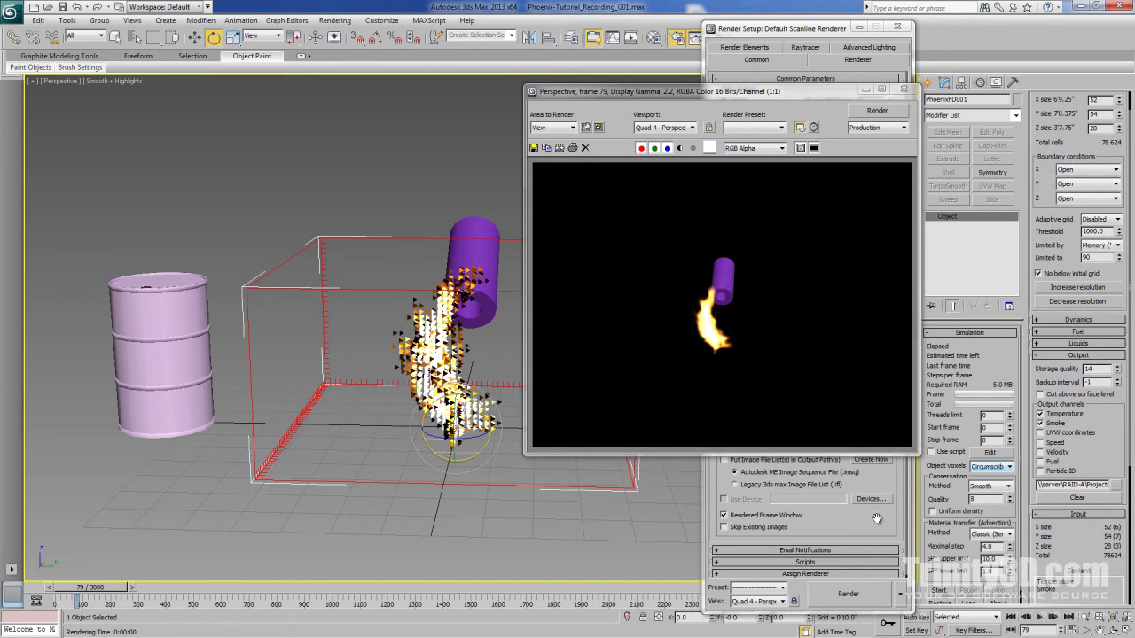
left_click(679, 328)
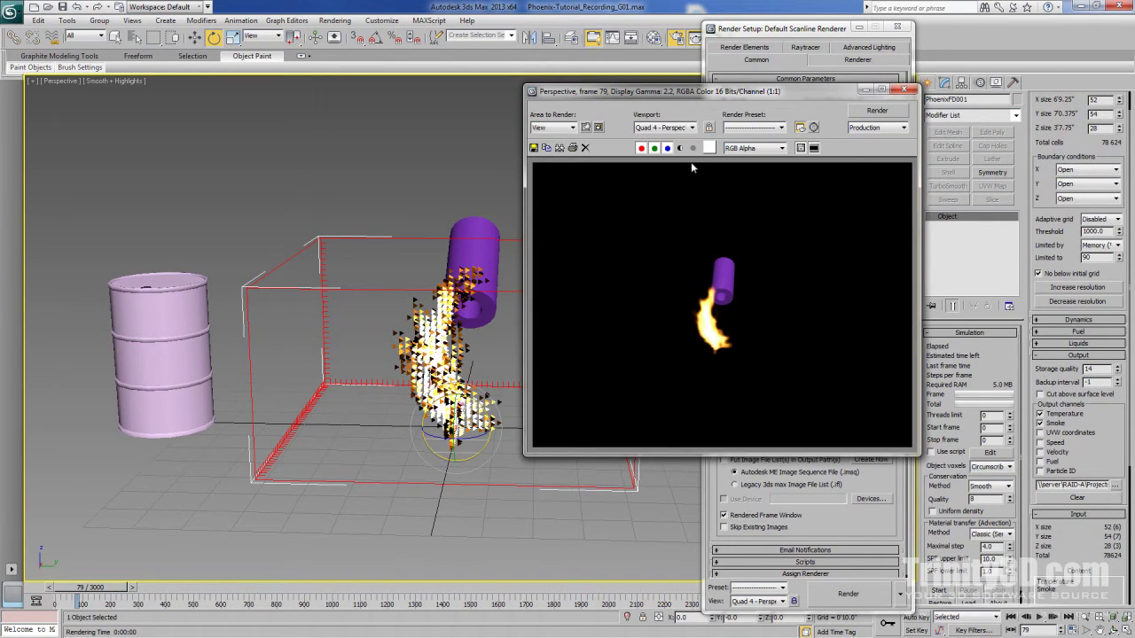
left_click_drag(621, 90, 687, 63)
left_click_drag(1109, 471, 1058, 197)
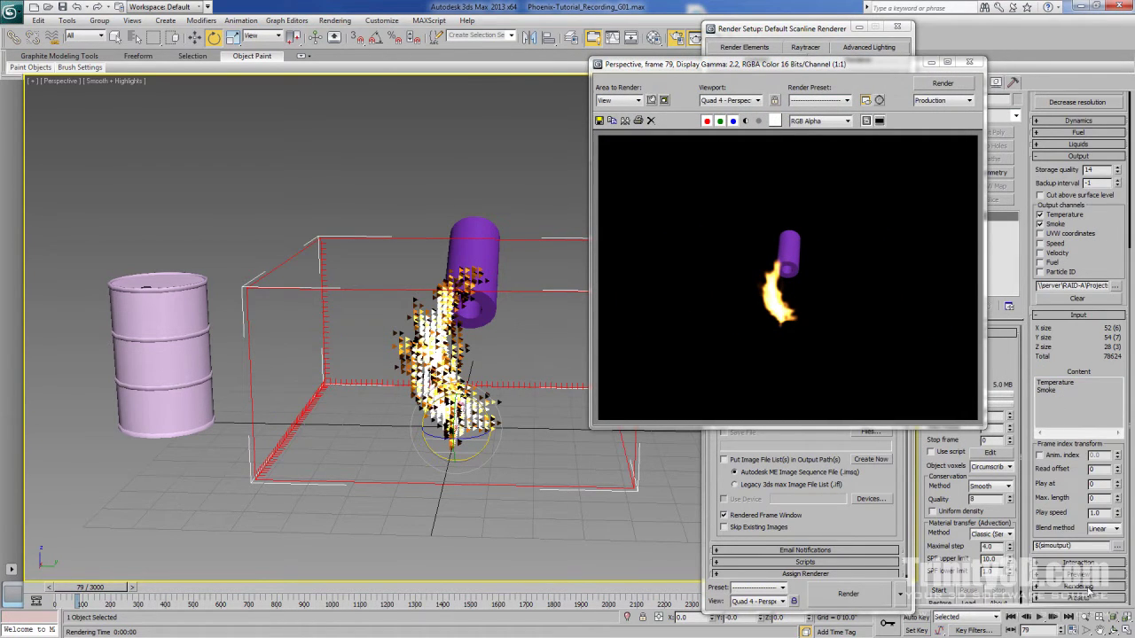
- Open the PhoenixFD Colors and transparency parameters and expand the Emission rollout
left_click(1089, 586)
scroll(1047, 502, "down", 1)
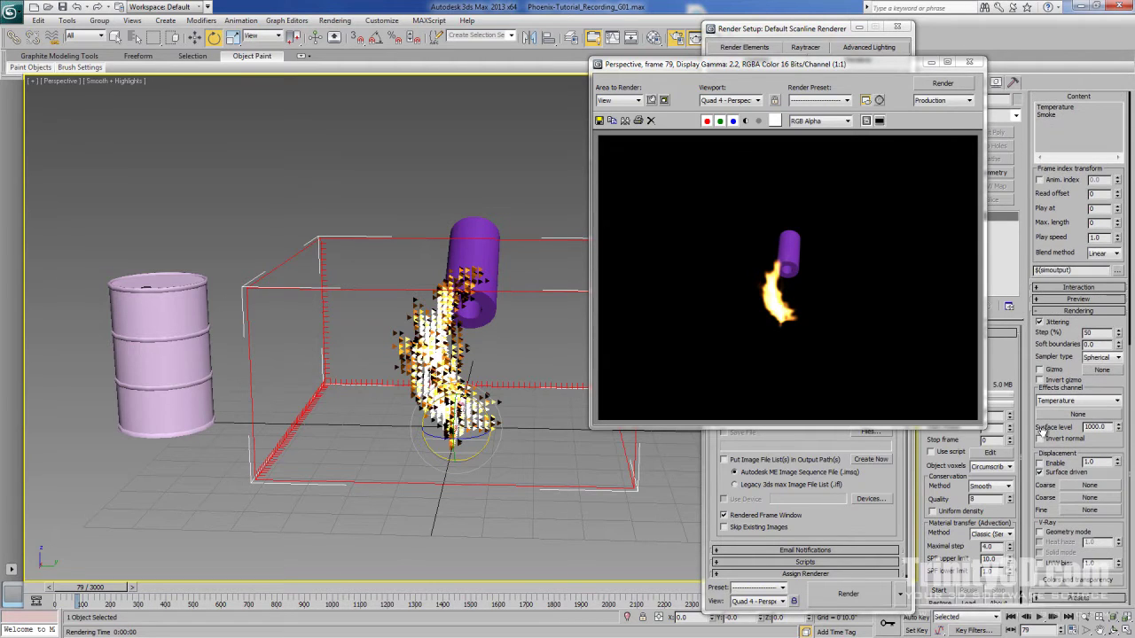
left_click(1089, 581)
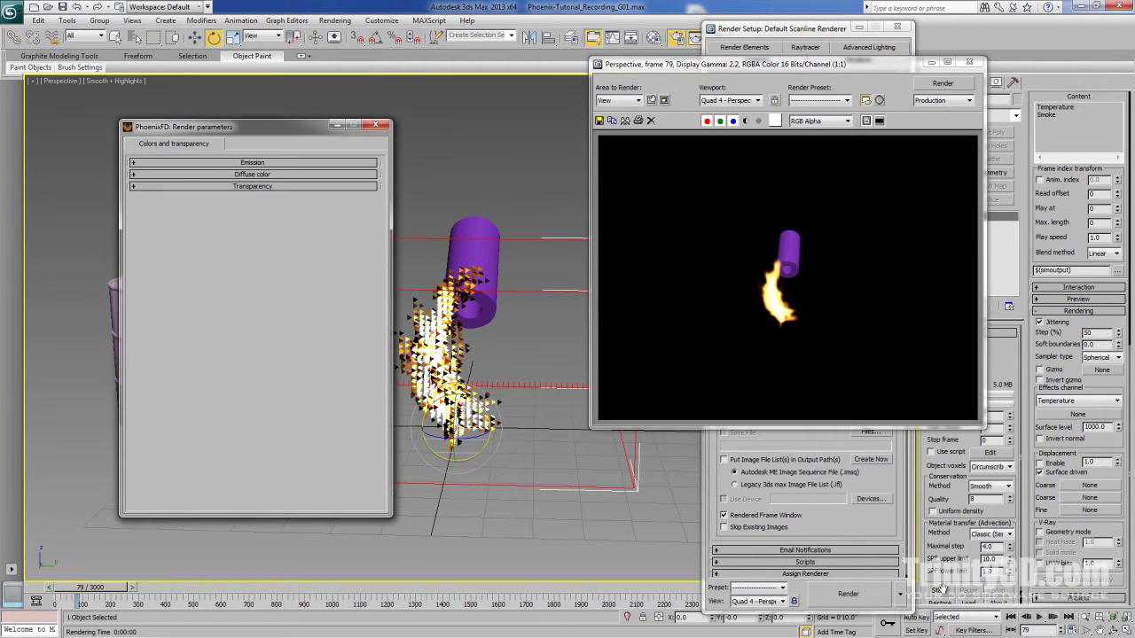
left_click(249, 163)
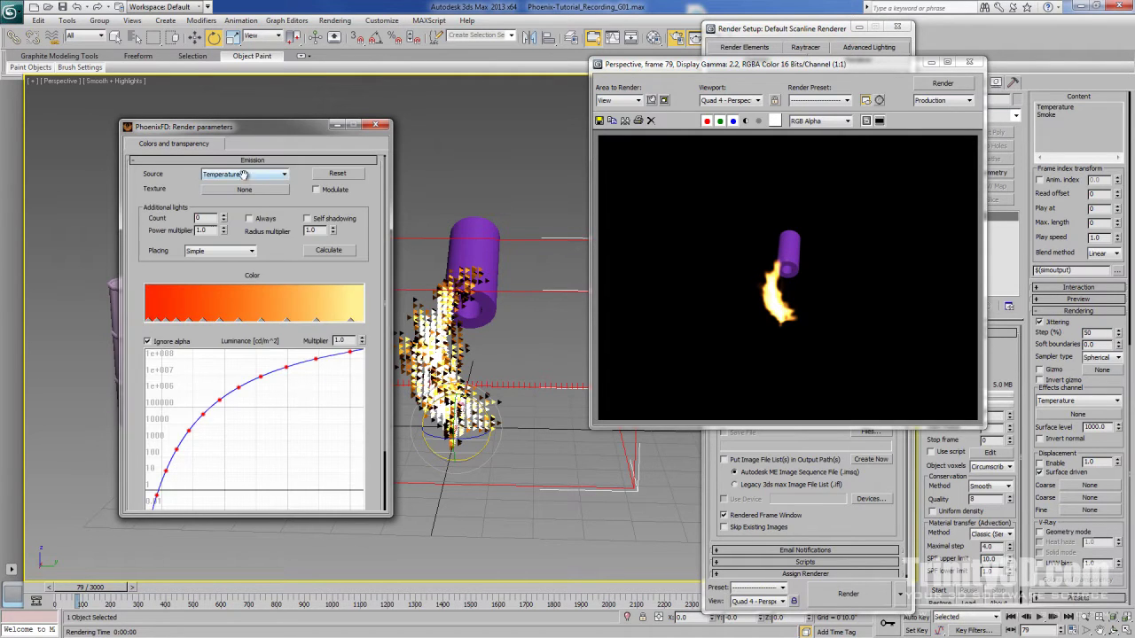
left_click_drag(281, 129, 595, 82)
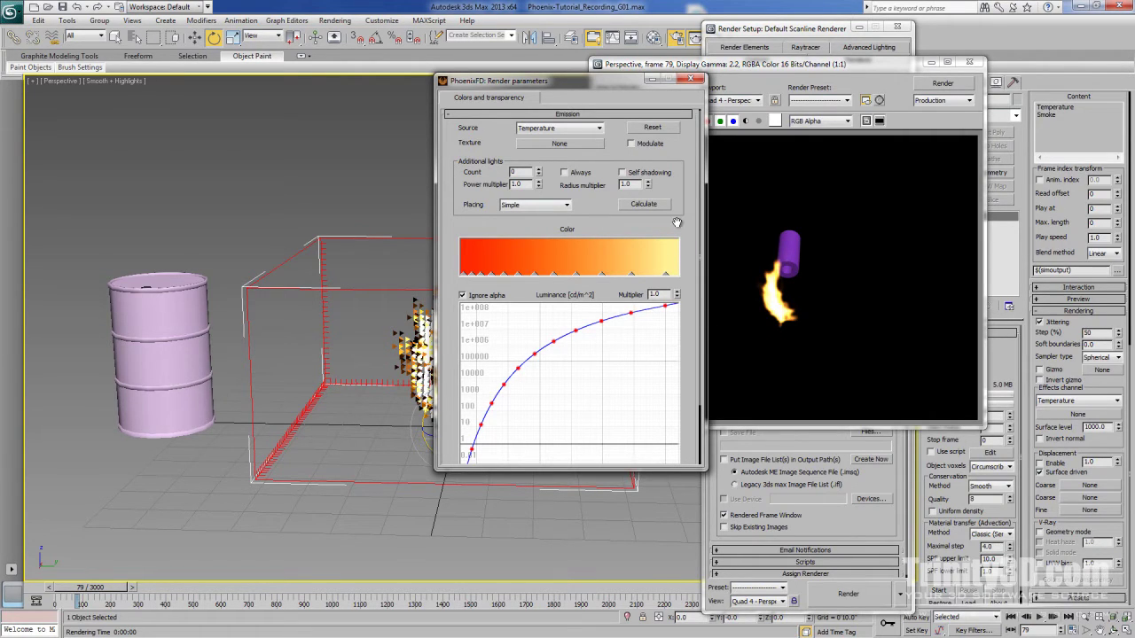
scroll(601, 226, "down", 3)
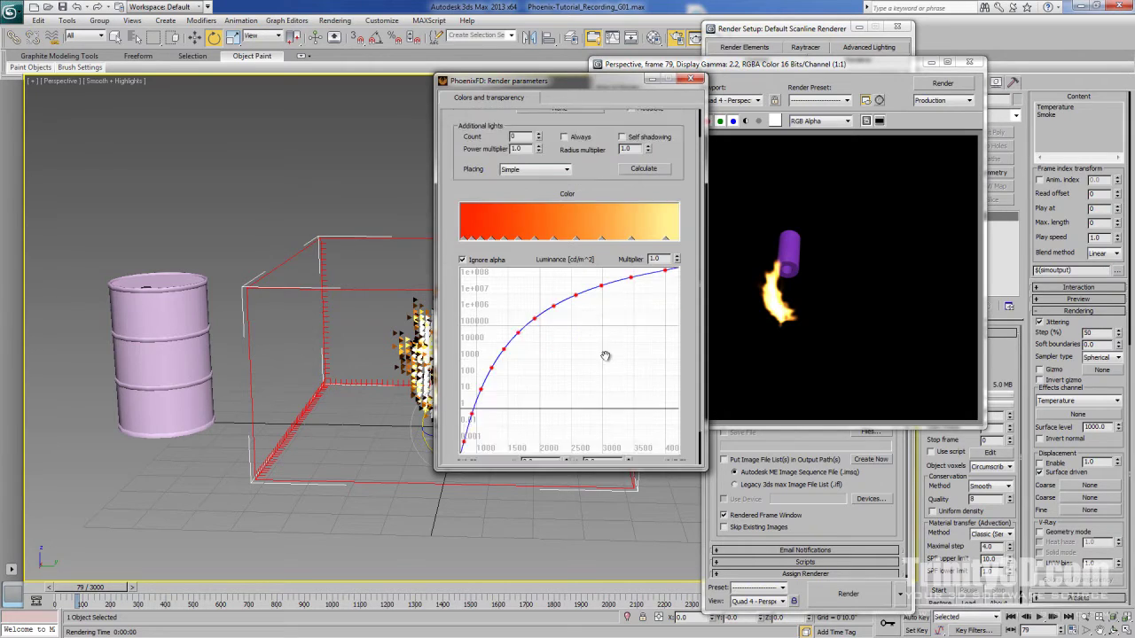
left_click_drag(681, 158, 686, 242)
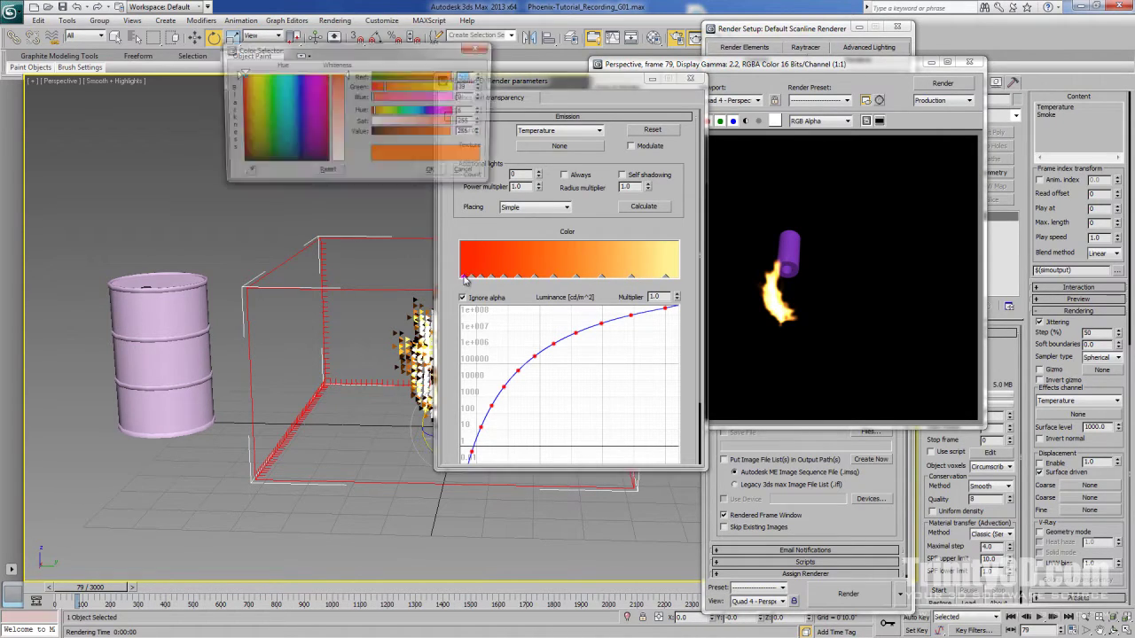
- Shift the emission gradient's left key colour toward blue
left_click_drag(399, 111, 428, 112)
left_click(433, 172)
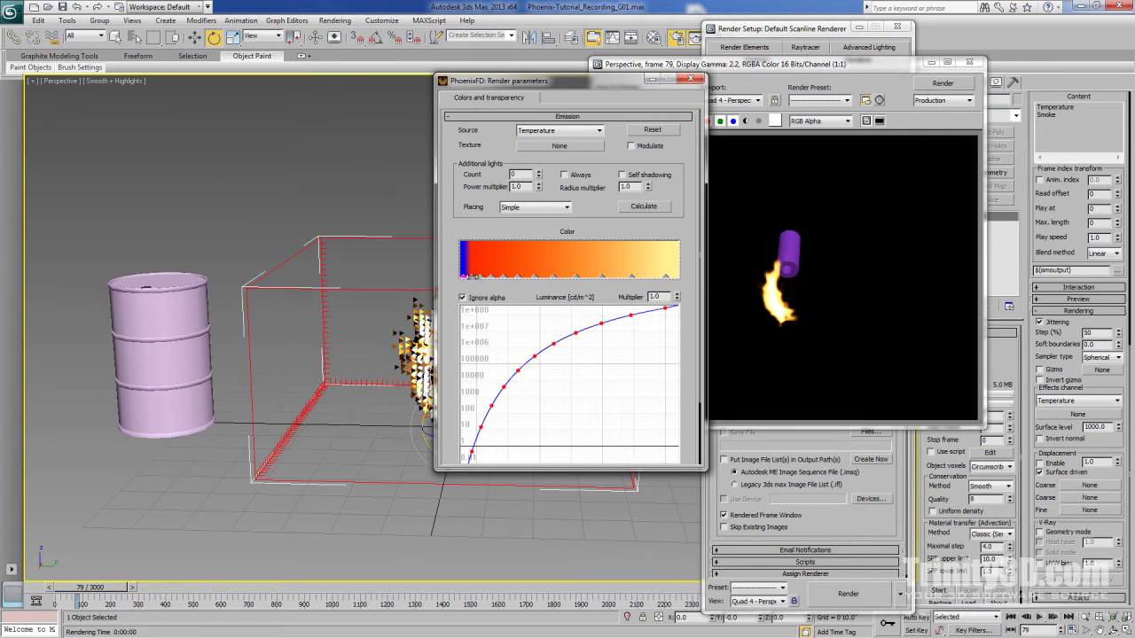
double_click(467, 276)
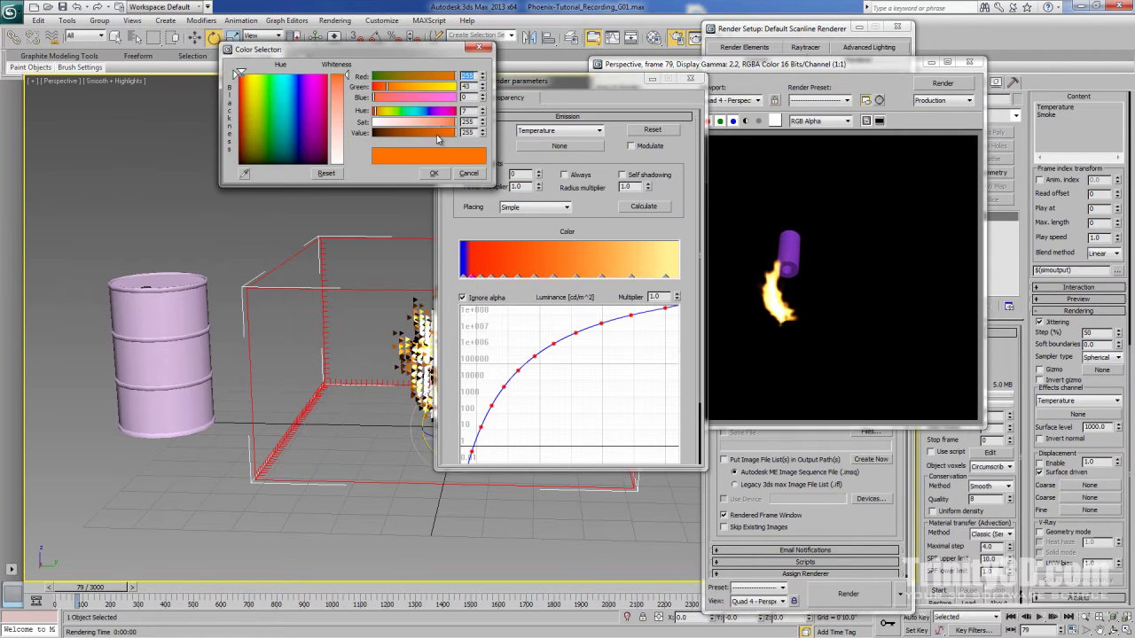
left_click(434, 173)
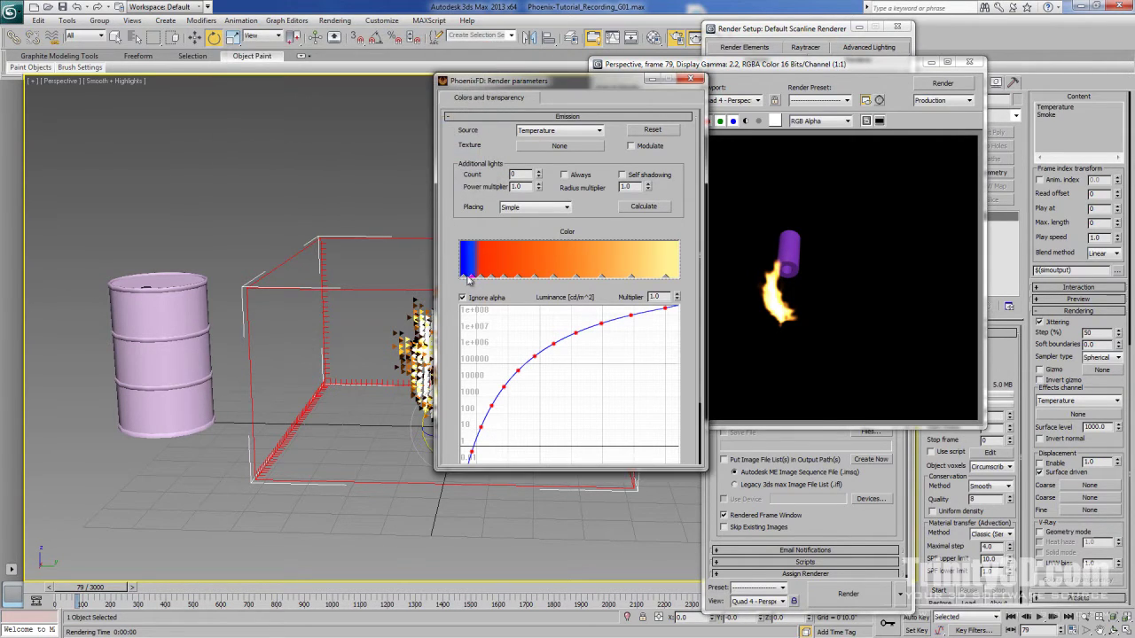
- Clear the gradient and luminance curve, then set the left key to blue-purple (hue 174, value 216)
right_click(470, 277)
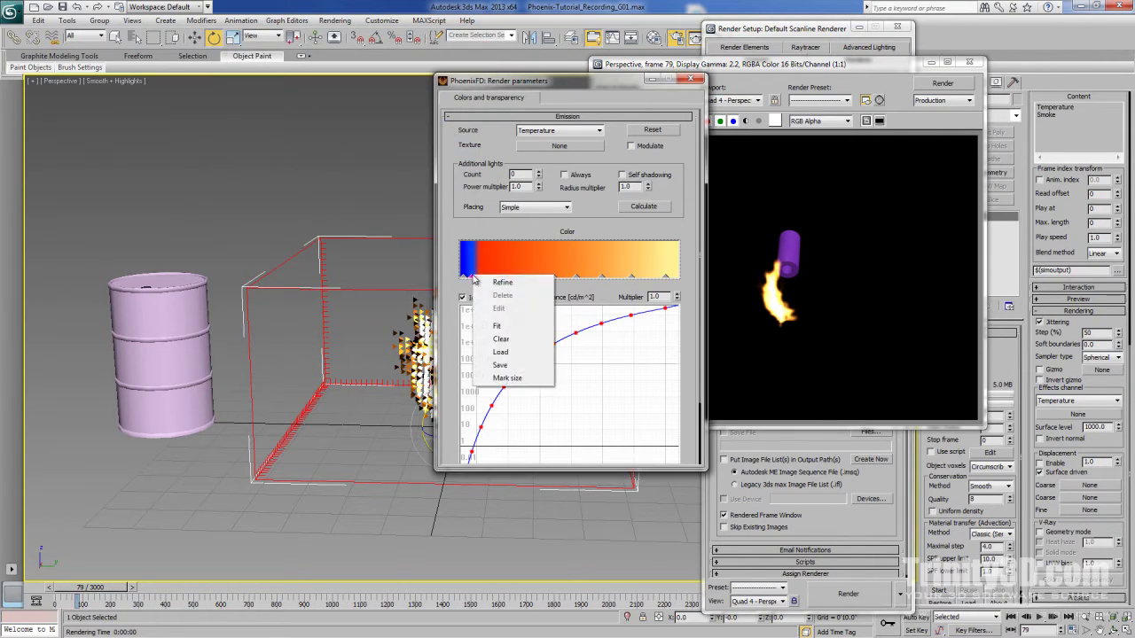
left_click(503, 340)
double_click(463, 277)
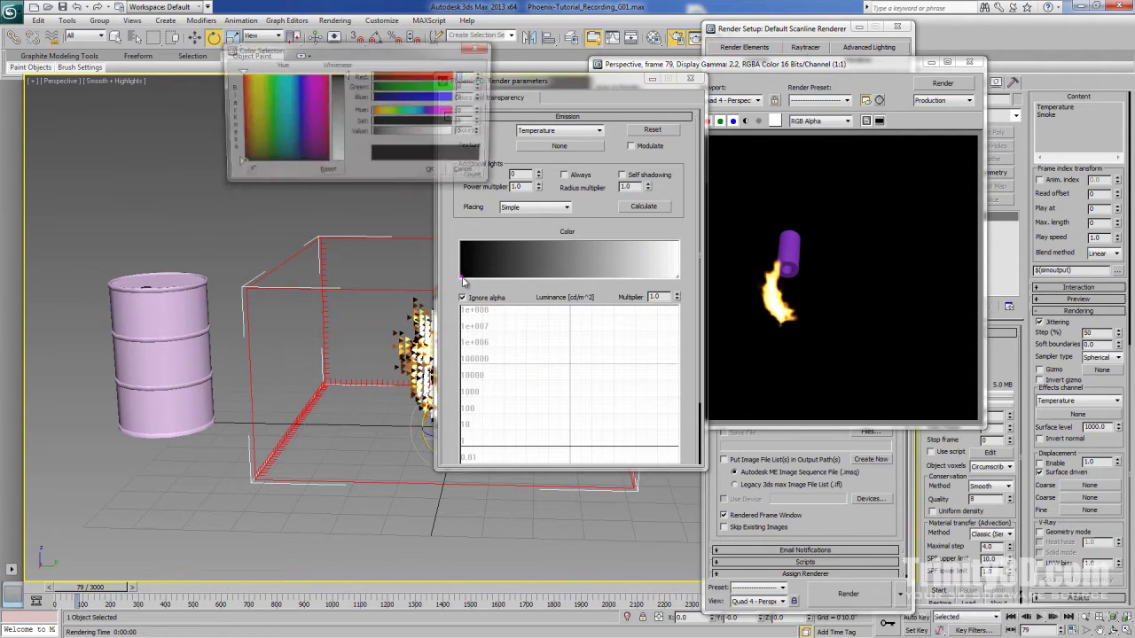
left_click(410, 131)
left_click(430, 113)
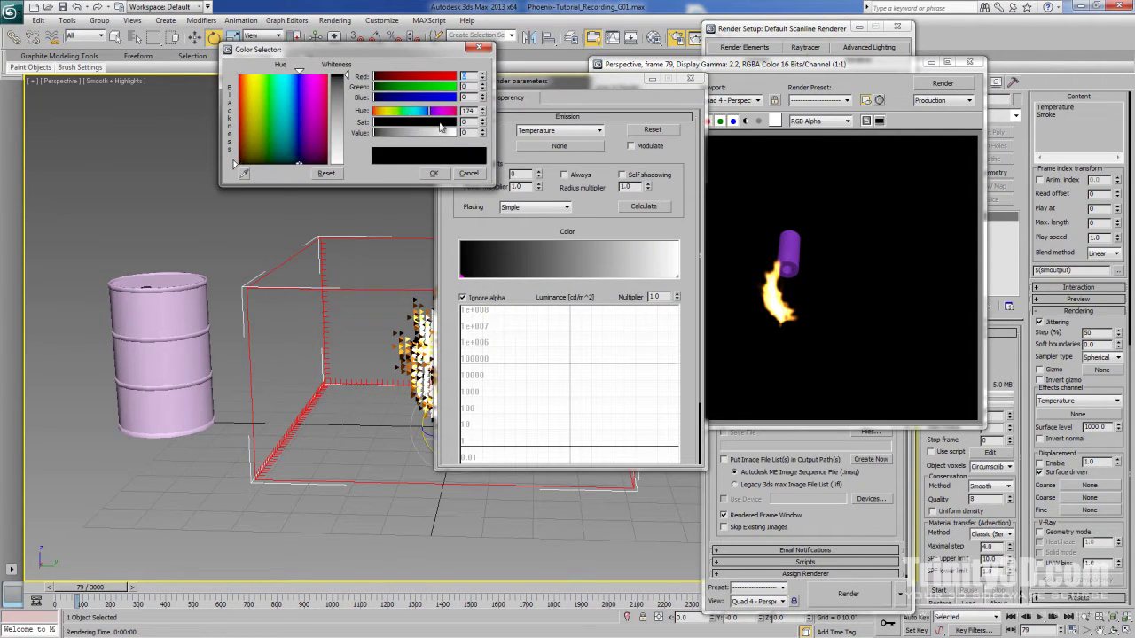
left_click(449, 121)
left_click(438, 132)
left_click(443, 132)
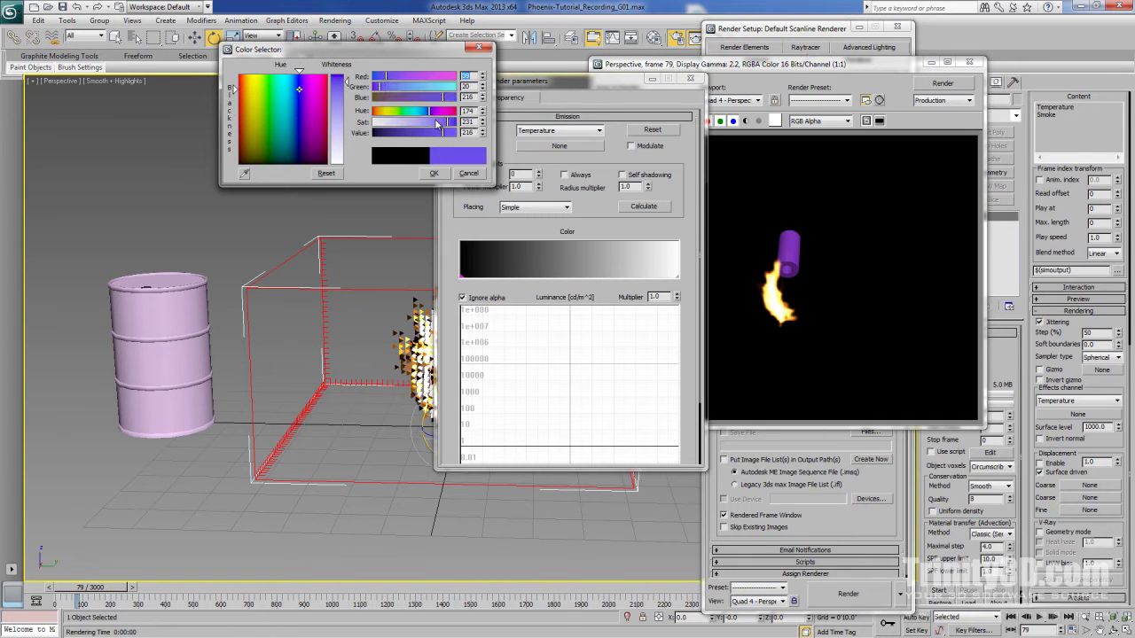
left_click(432, 172)
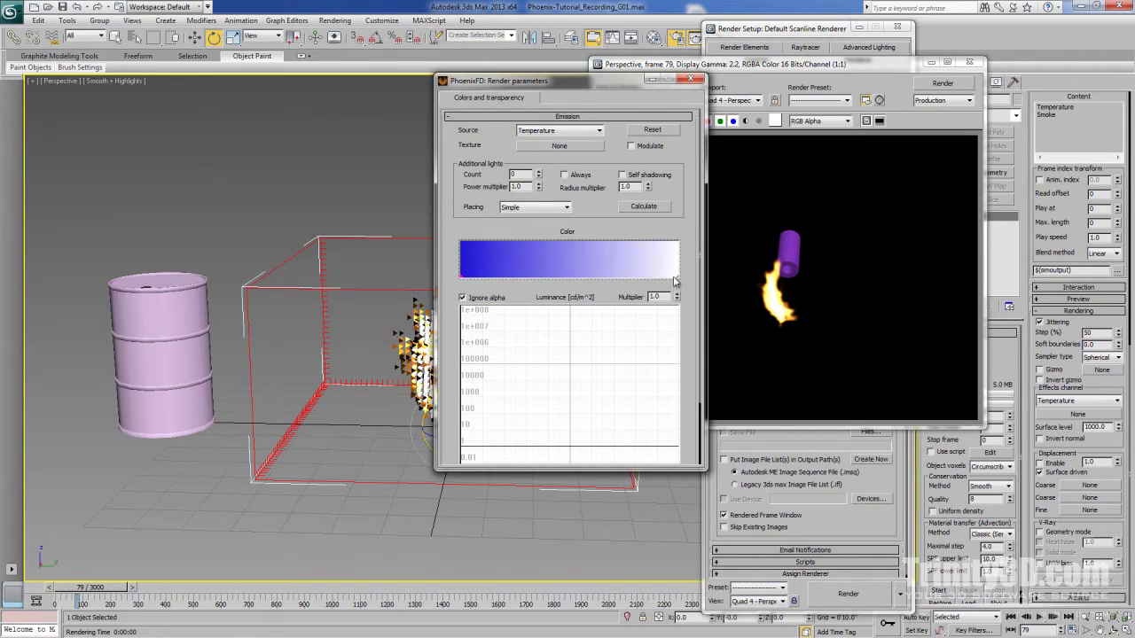
- Render the frame, then change a gradient marker to deep saturated blue and re-render
left_click(943, 83)
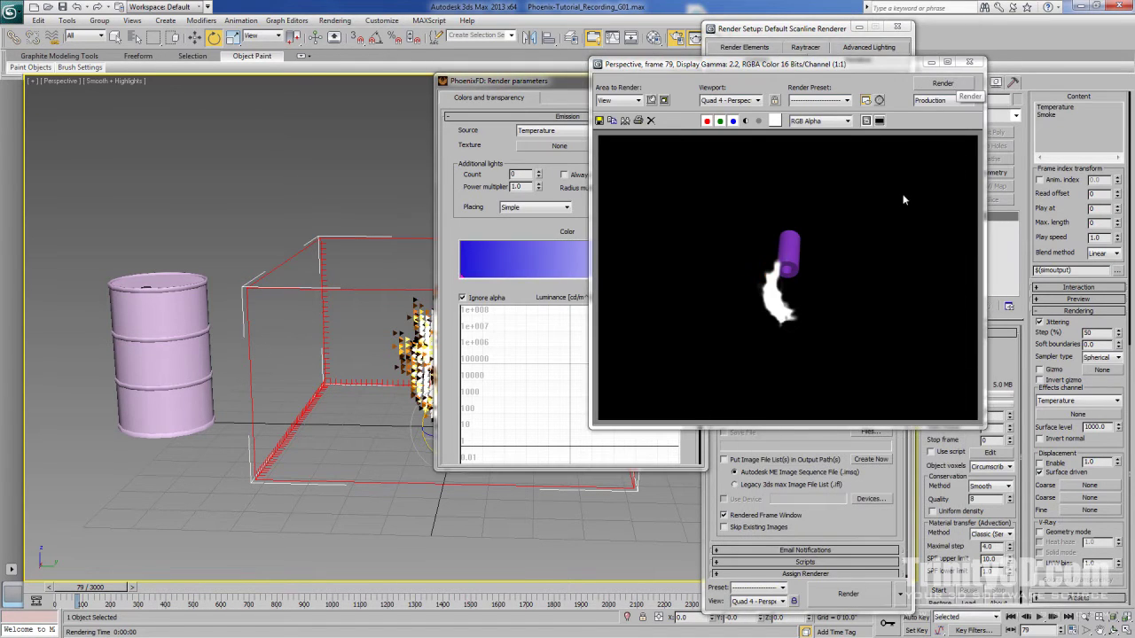
scroll(755, 316, "up", 1)
scroll(755, 317, "down", 1)
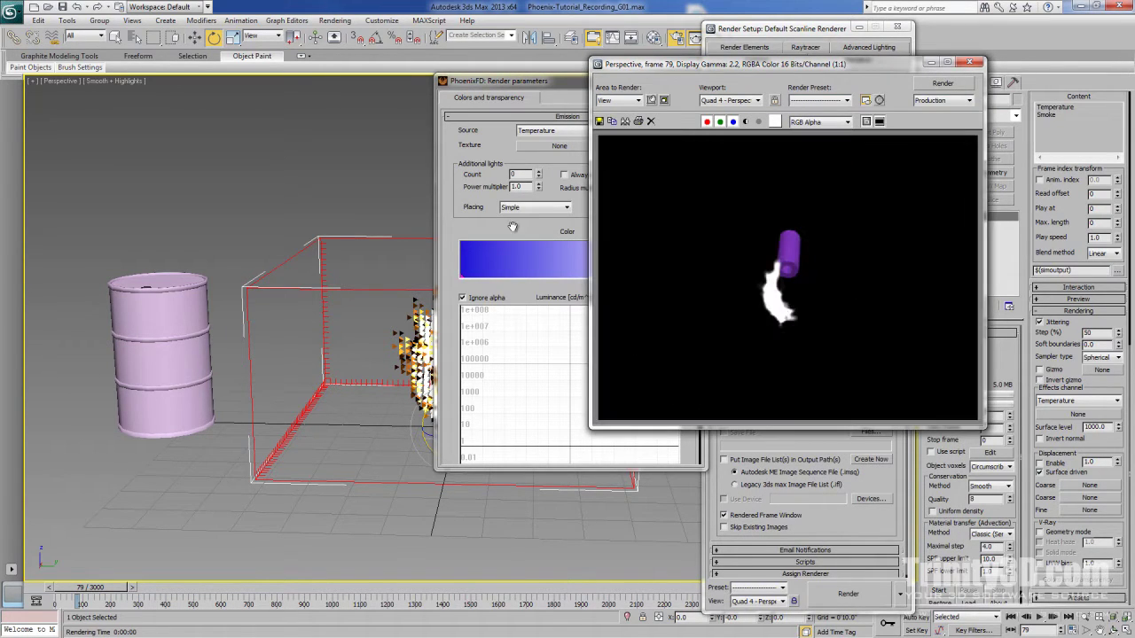
left_click(509, 225)
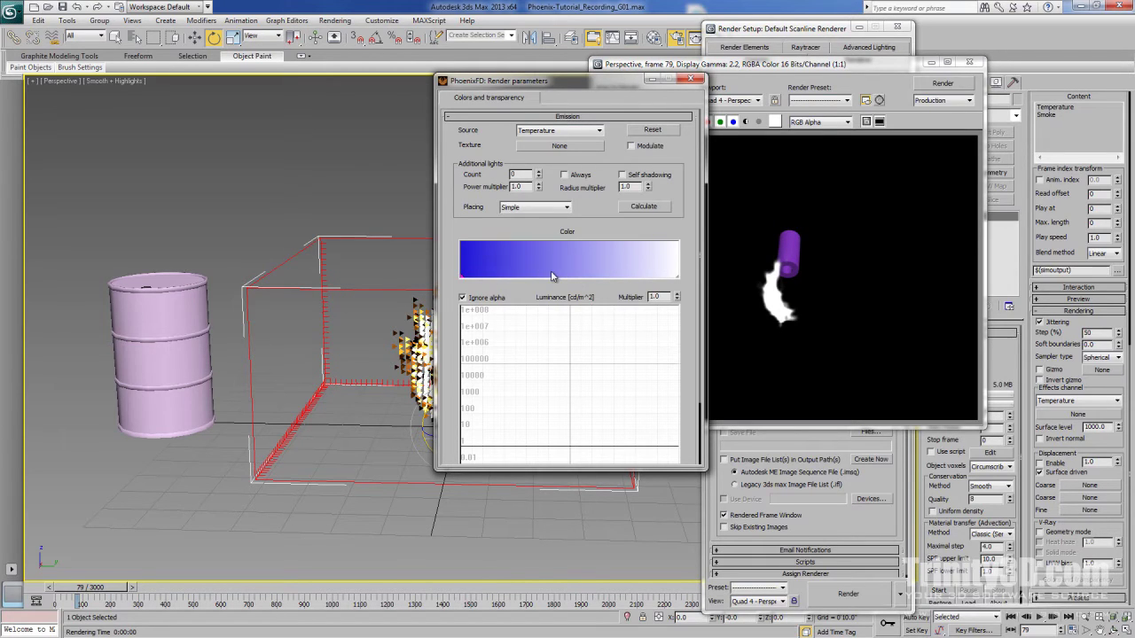
scroll(501, 288, "down", 2)
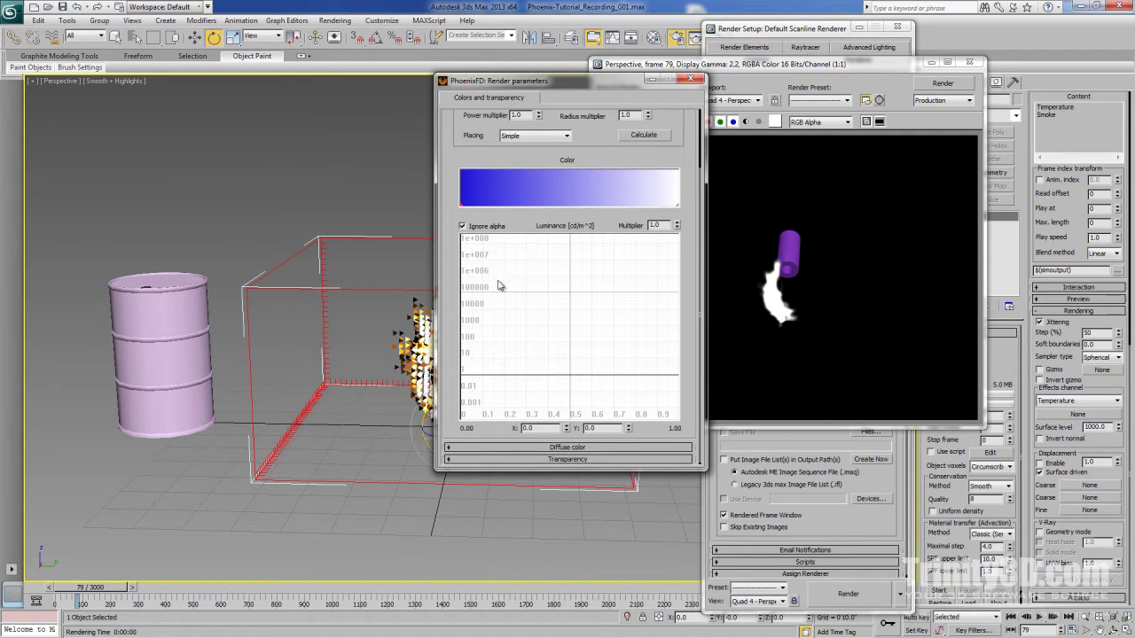
left_click(522, 208)
double_click(574, 209)
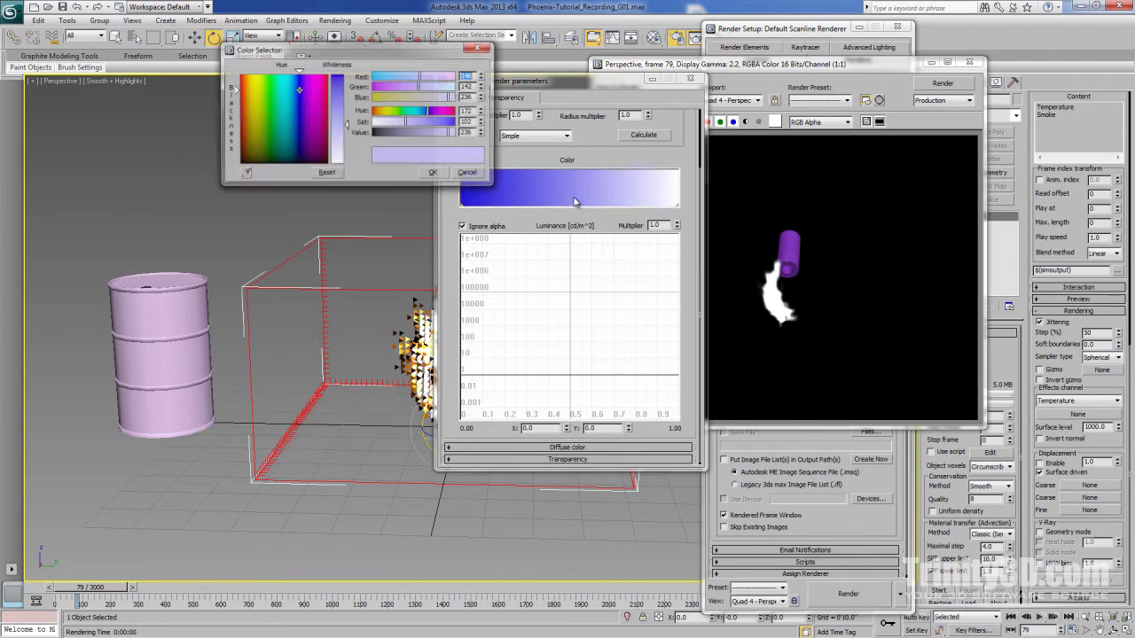
left_click(468, 173)
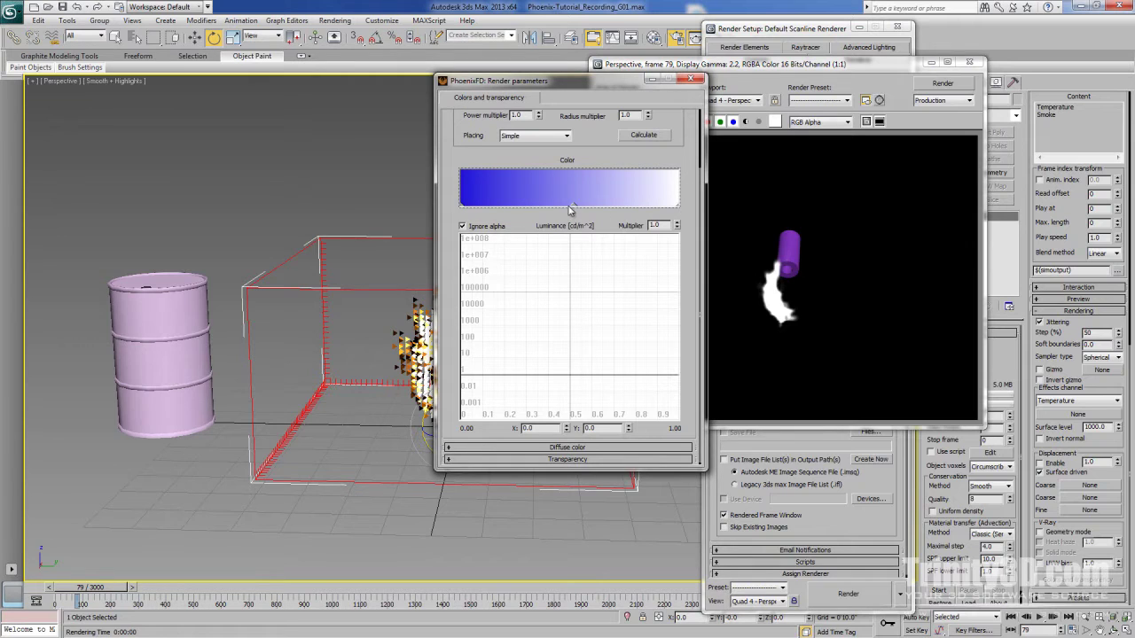
double_click(575, 205)
left_click_drag(441, 124, 461, 125)
left_click(433, 174)
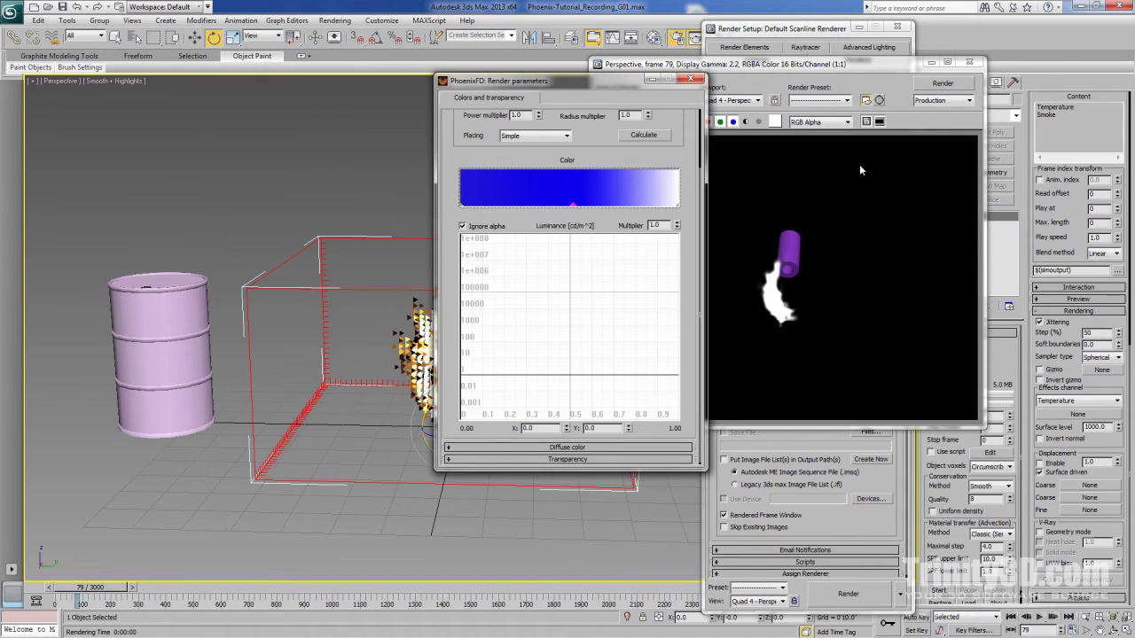
left_click(936, 85)
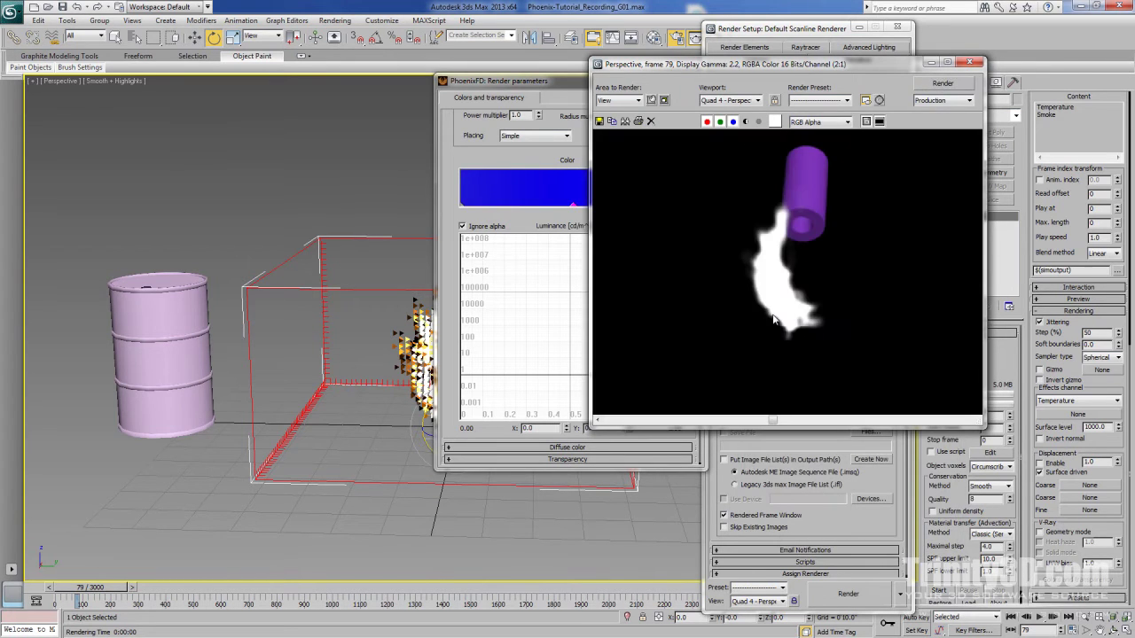
- Turn the gradient's white right-end key blue and re-render to get a cyan flame
left_click(529, 217)
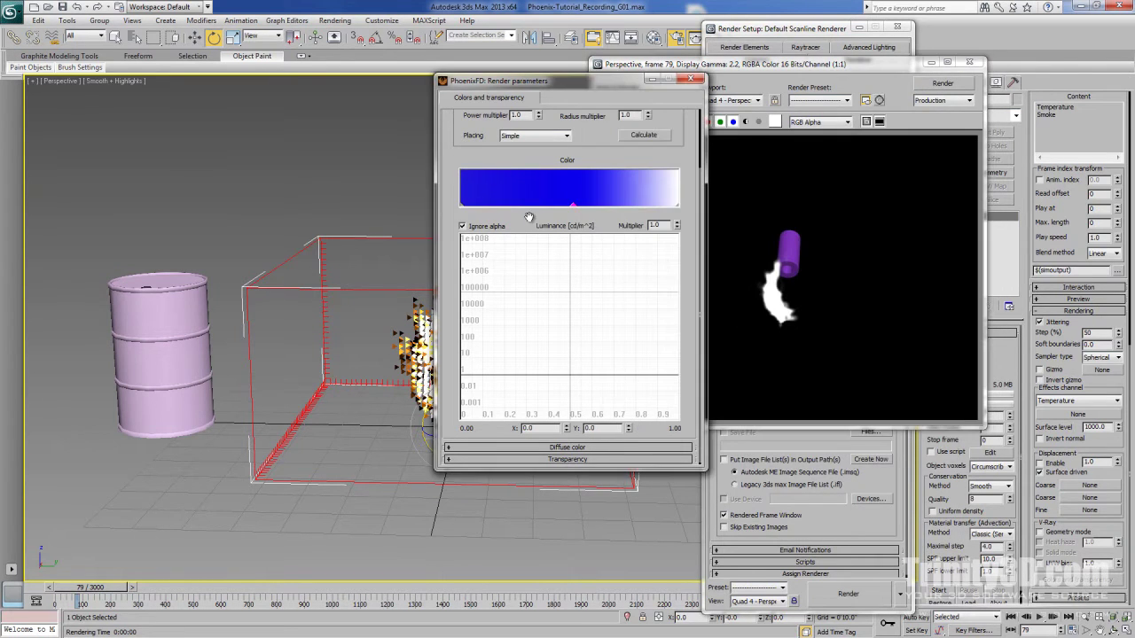
double_click(677, 205)
left_click_drag(425, 115, 430, 115)
left_click(454, 121)
left_click(434, 173)
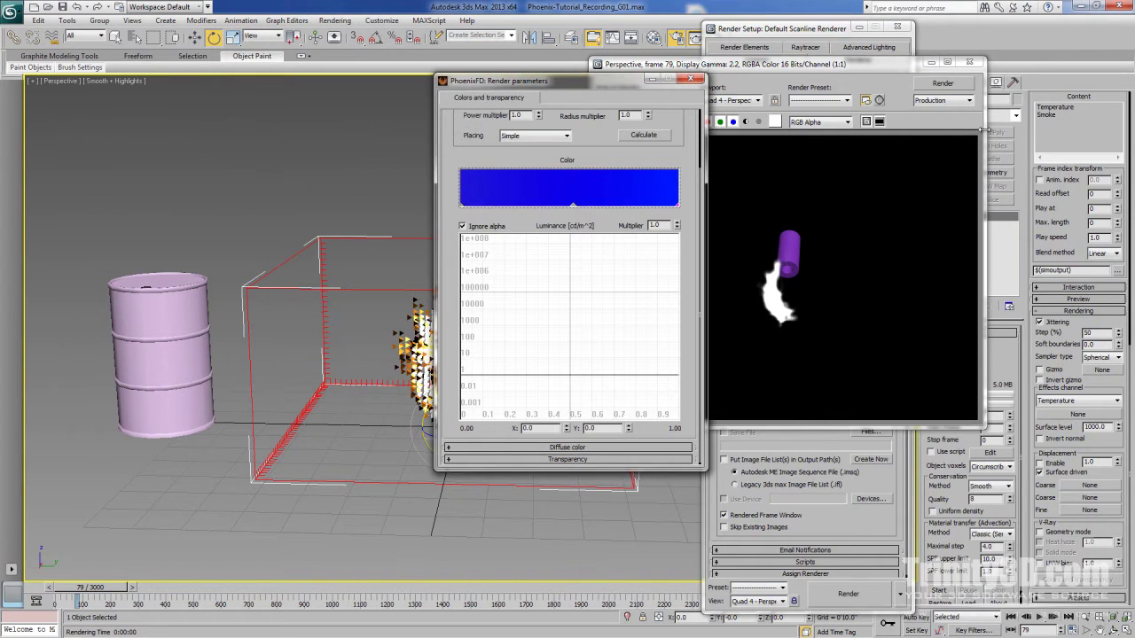
left_click(943, 83)
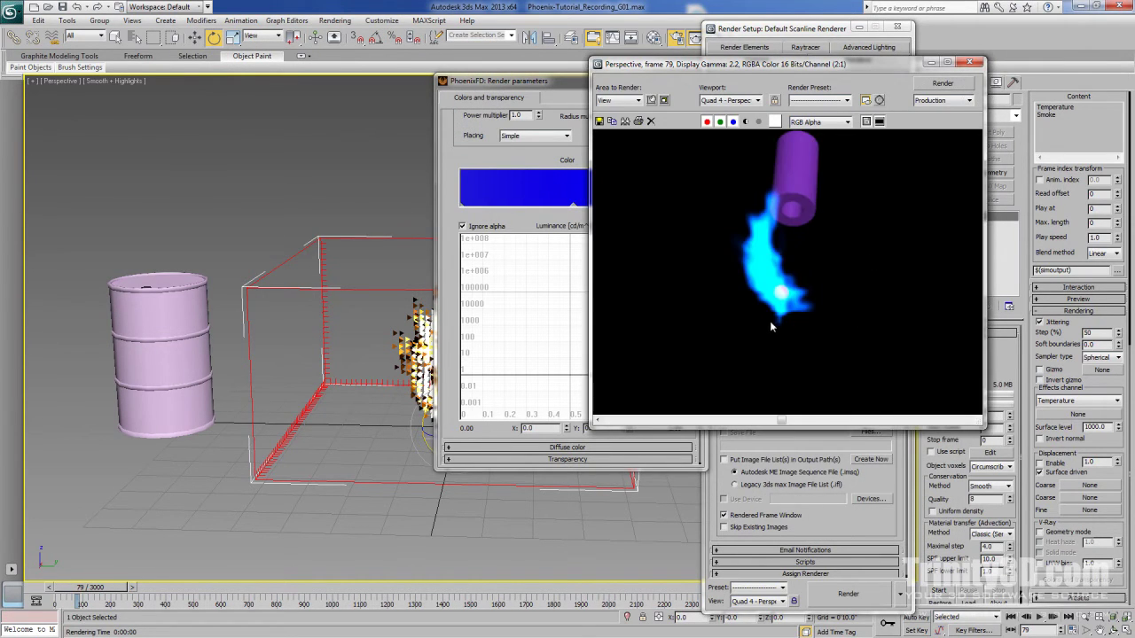
left_click_drag(550, 225, 528, 238)
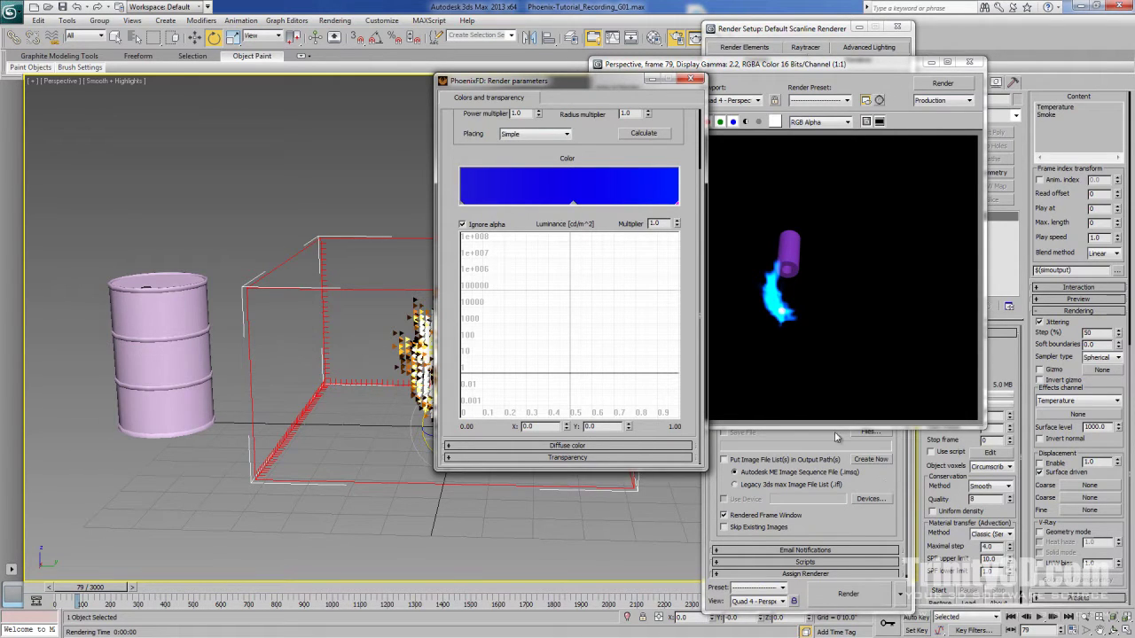
left_click_drag(584, 86, 1048, 95)
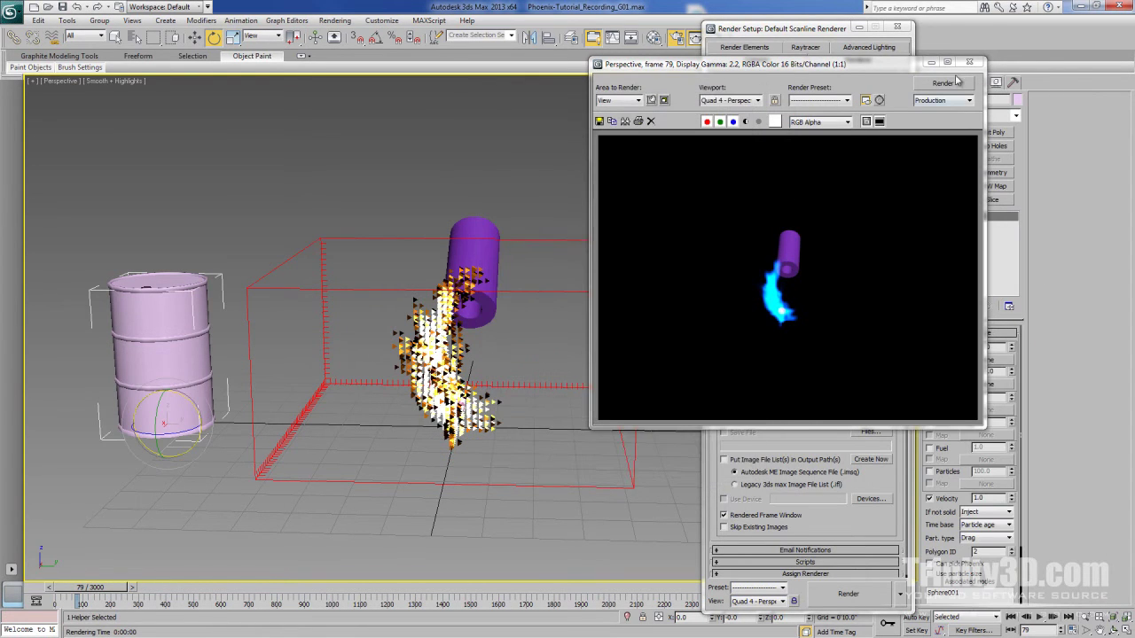
- Close the frame buffer and Render Setup, then delete the purple tube Tube001
left_click(970, 62)
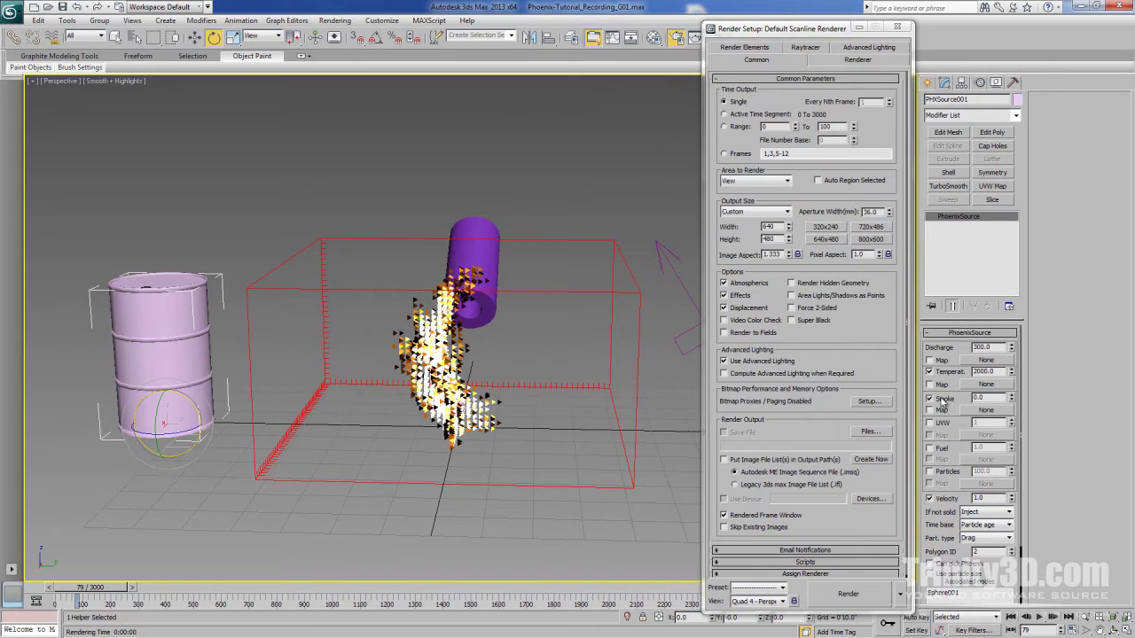
left_click(898, 27)
left_click(473, 230)
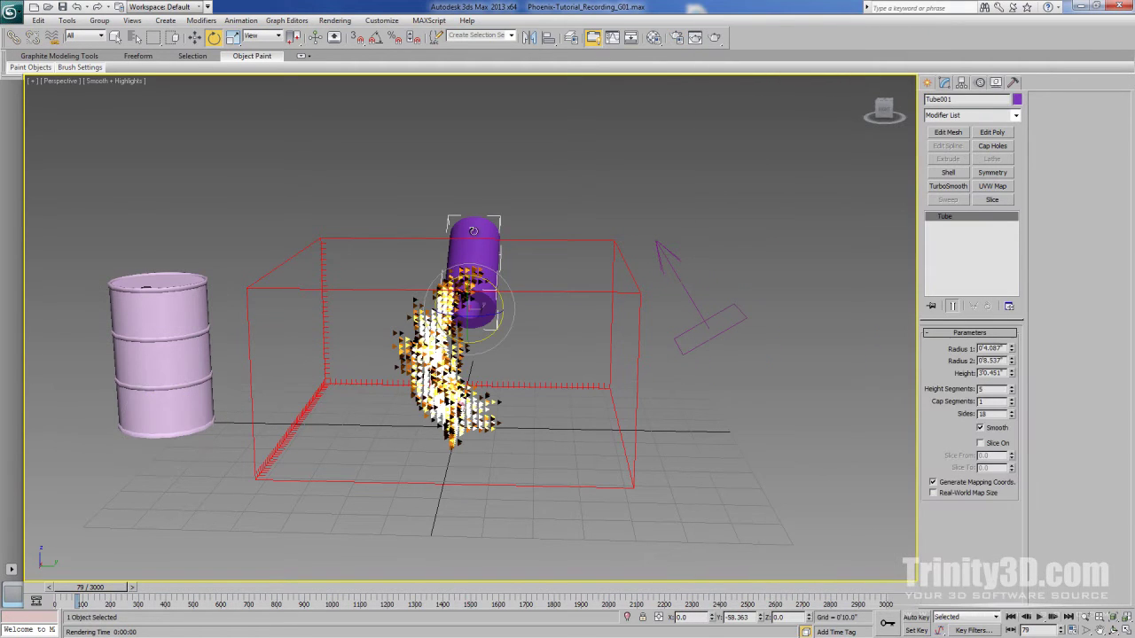
key("Delete")
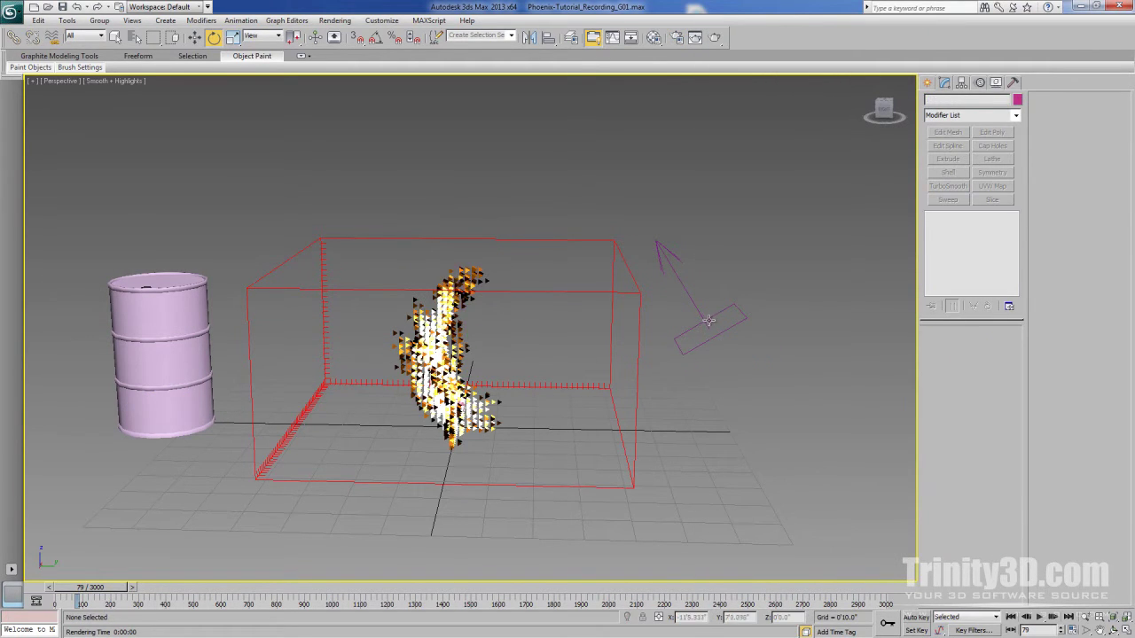
middle_click_drag(557, 426, 594, 408, "alt")
- Select the Phoenix simulation grid and start the simulation
left_click(423, 373)
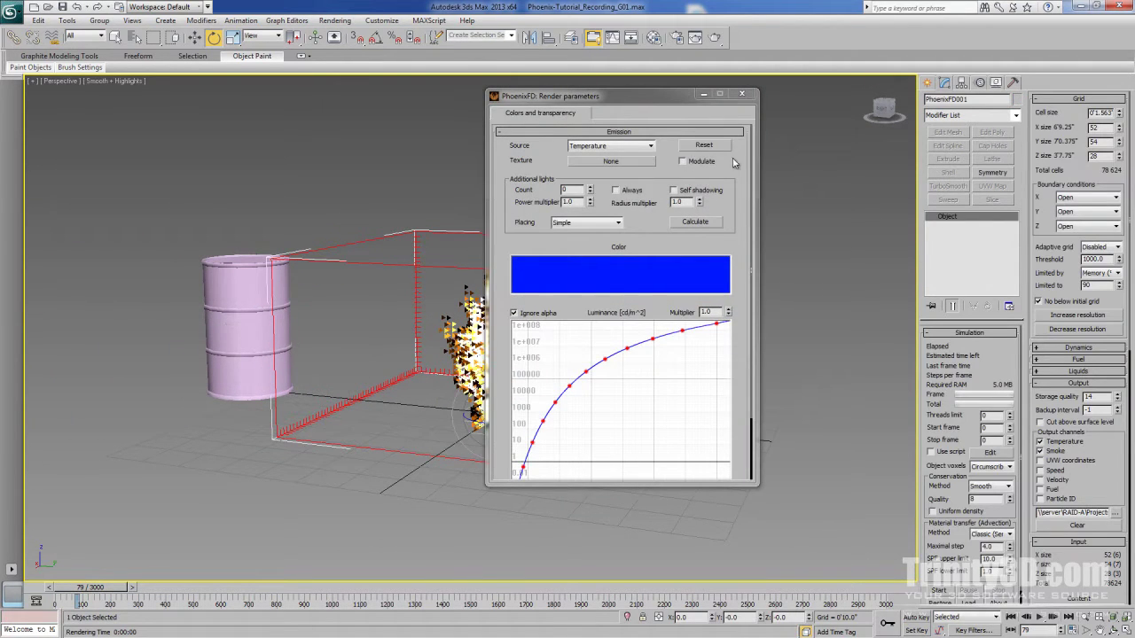
scroll(939, 544, "down", 1)
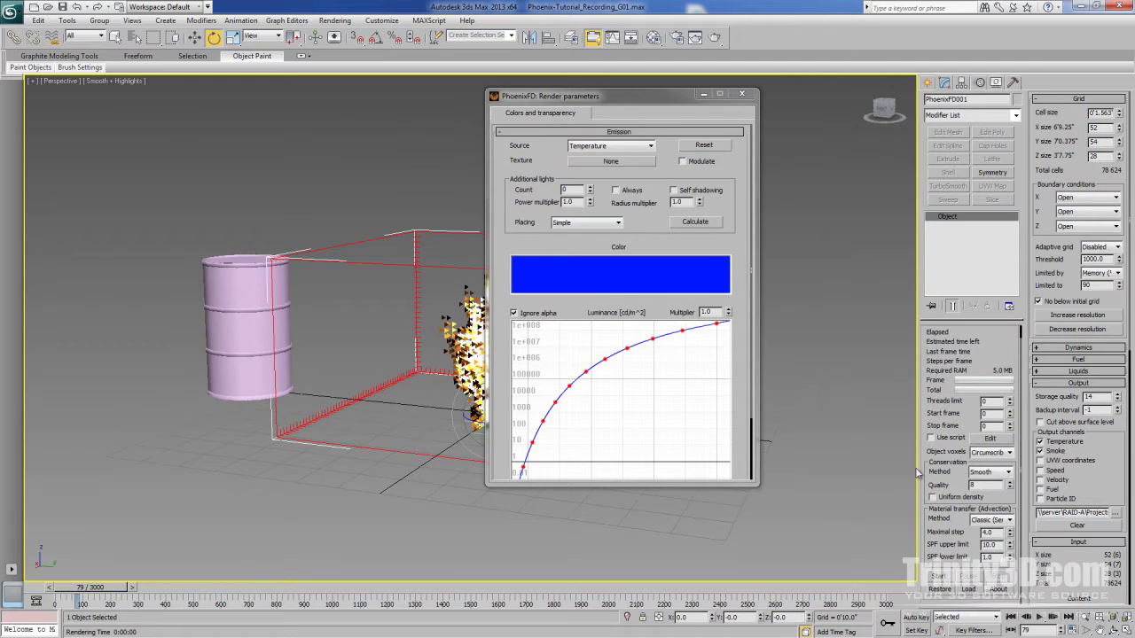
left_click(940, 577)
left_click_drag(636, 94, 820, 109)
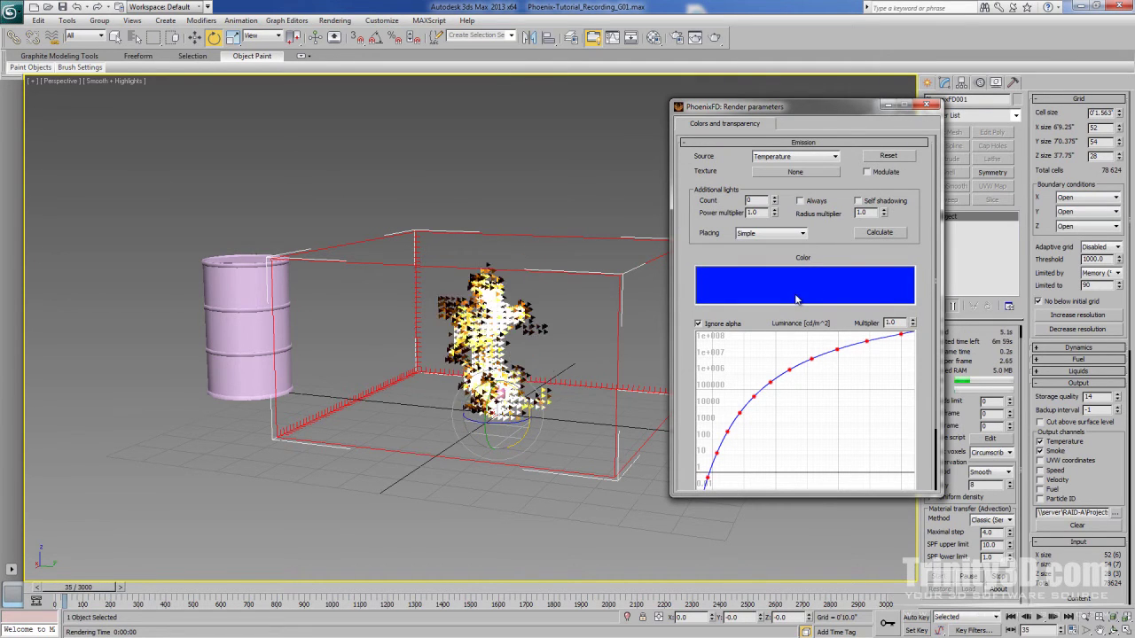
- Set PHXSource001 Smoke to 1.0 and restart the grid's simulation
left_click(211, 316)
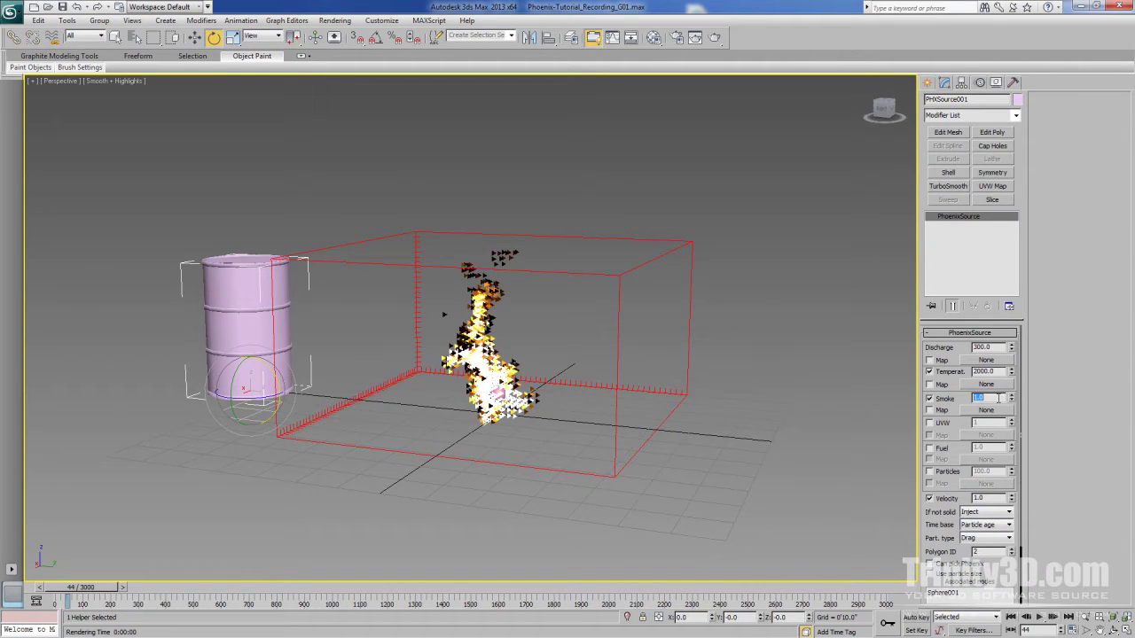
scroll(931, 535, "down", 3)
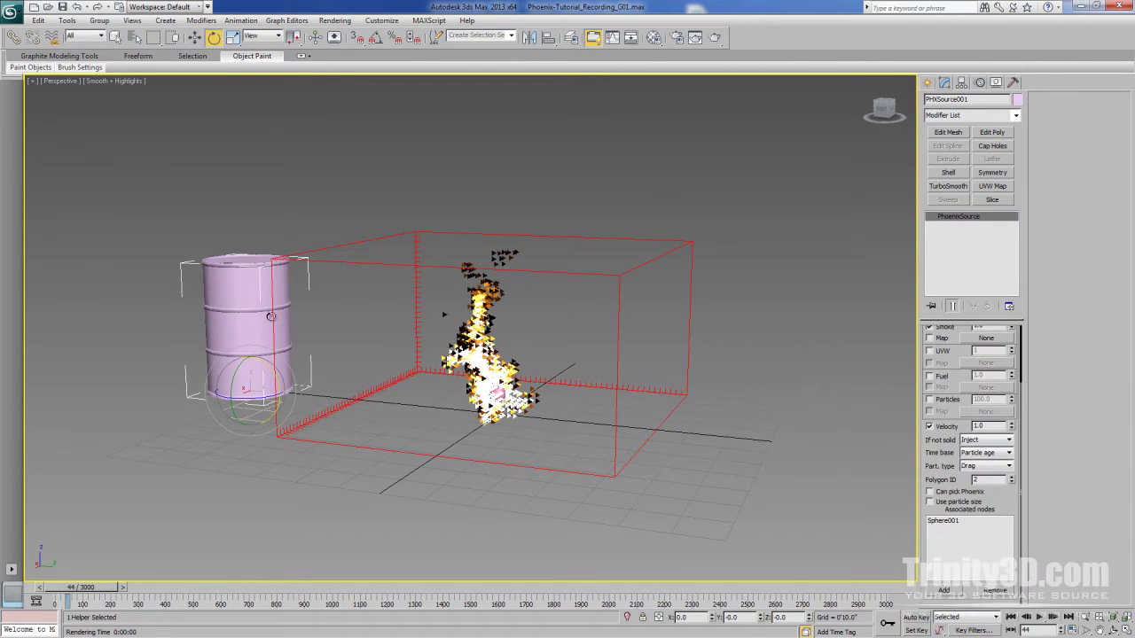
scroll(995, 513, "up", 3)
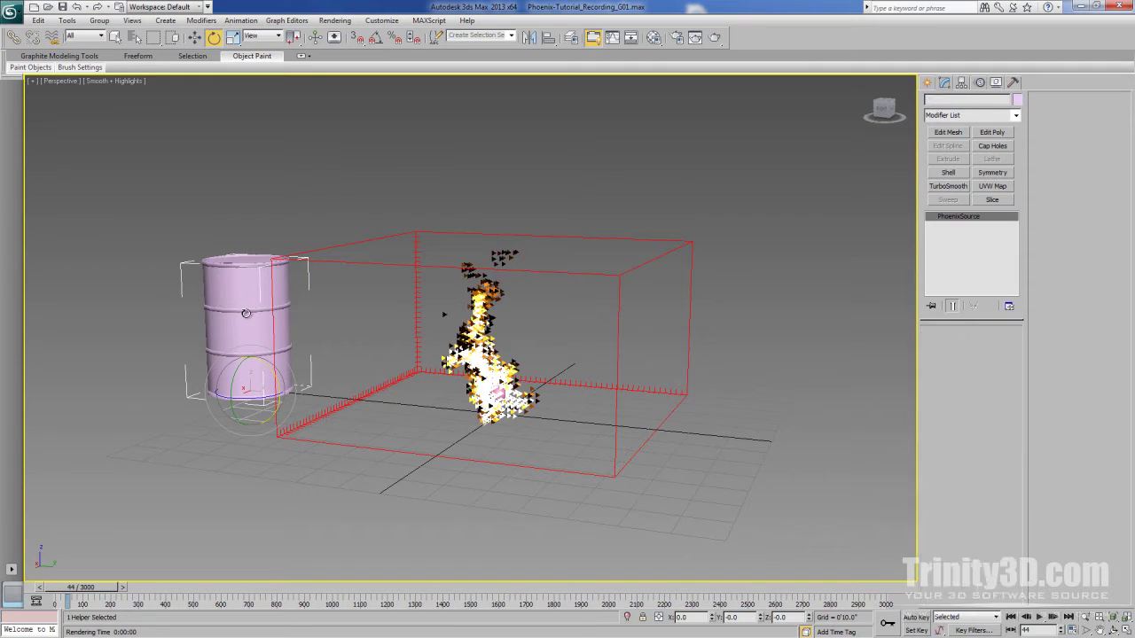
left_click(612, 470)
left_click(943, 591)
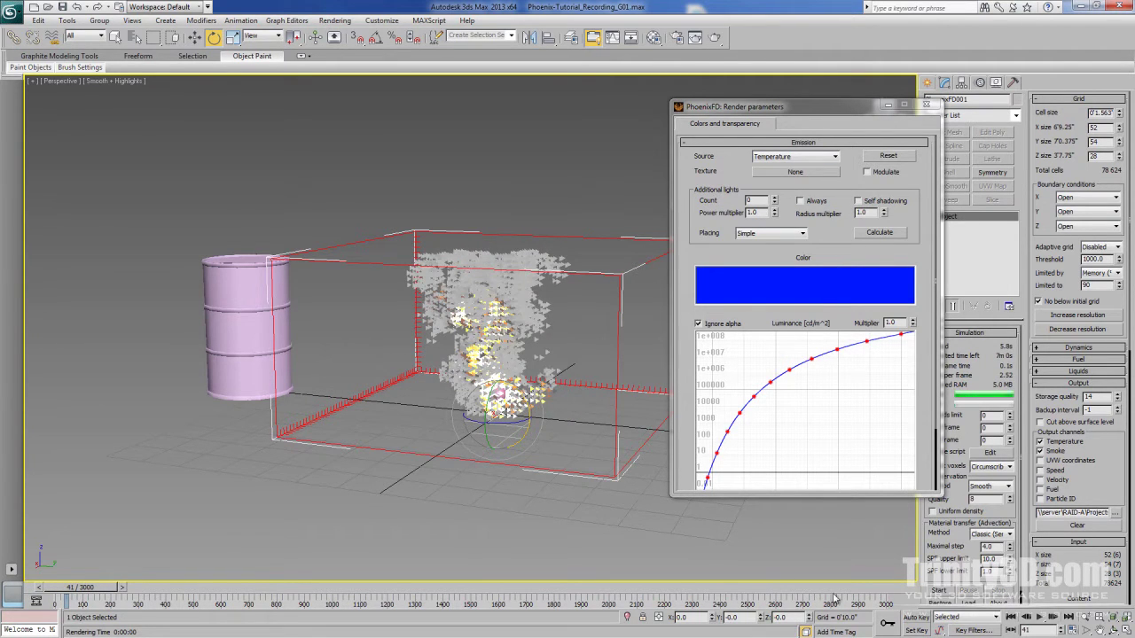
- Deselect everything, render frame 41, view it at 2:1, and select the PhoenixFD grid
left_click(585, 468)
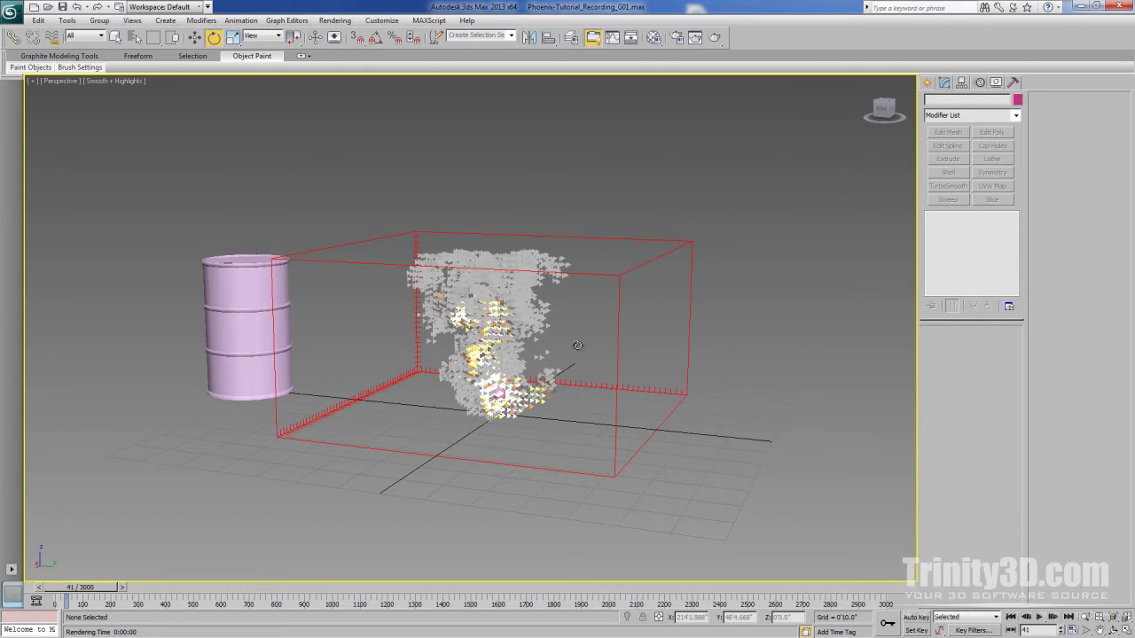
key("shift+q")
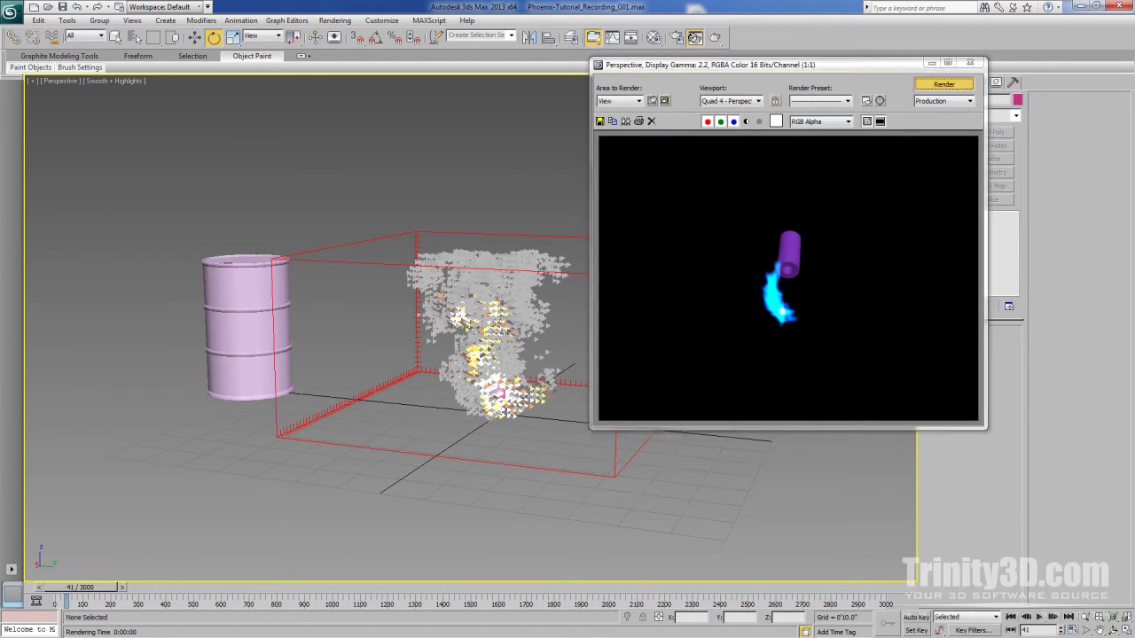
left_click(948, 82)
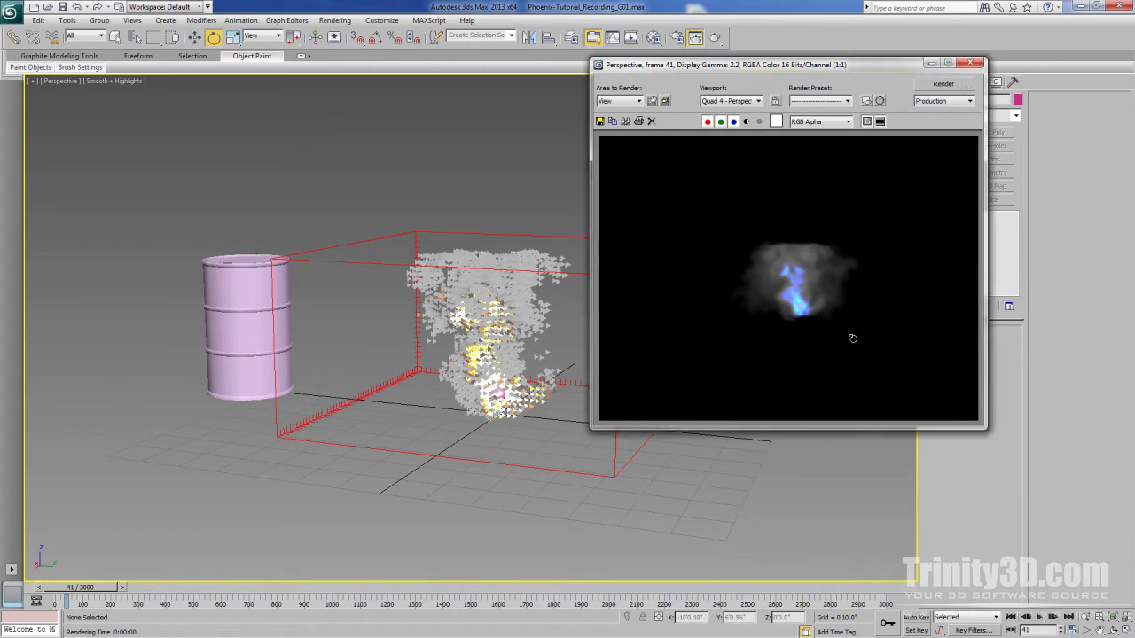
left_click(801, 286, "ctrl")
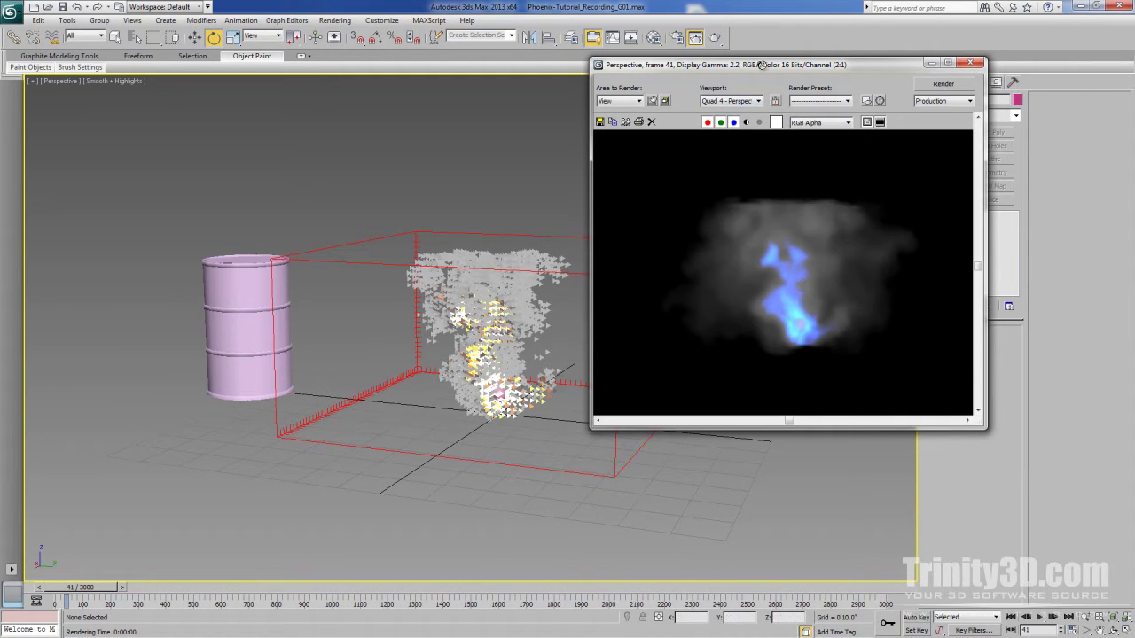
left_click(305, 426)
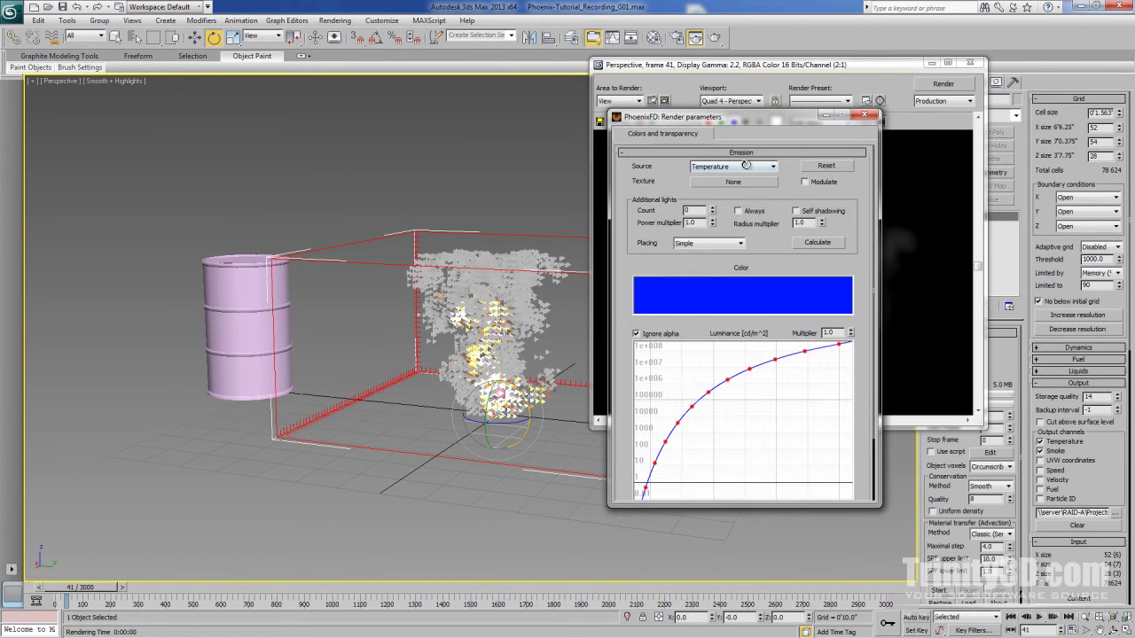
- Set the smoke's Simple diffuse colour to bright orange and re-render with F9
scroll(736, 488, "down", 3)
scroll(809, 417, "down", 5)
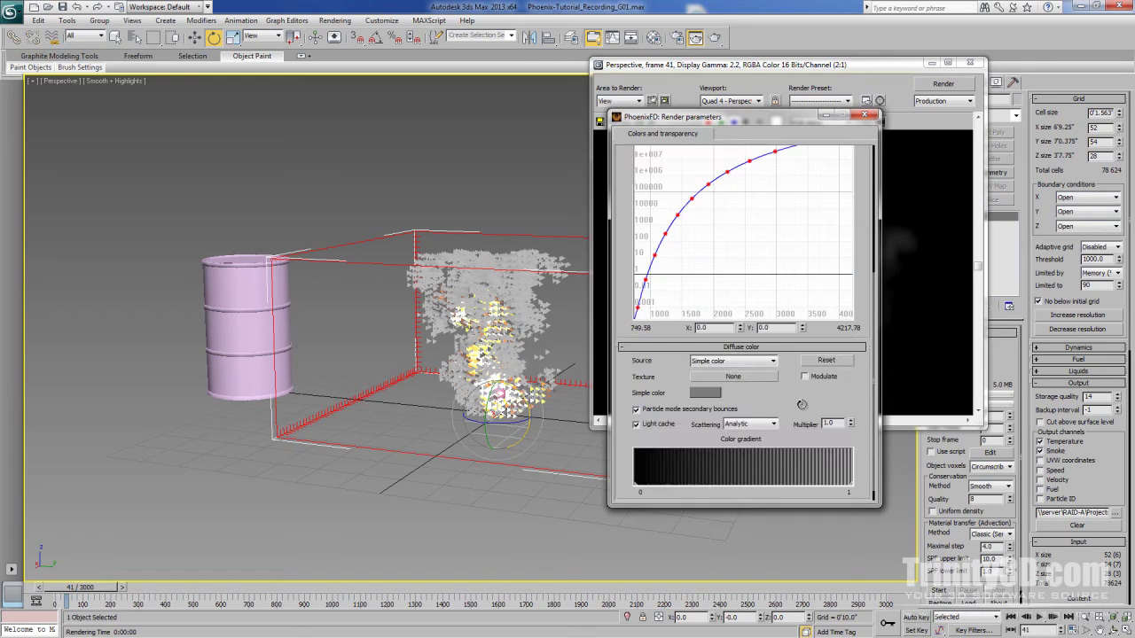
scroll(760, 382, "down", 1)
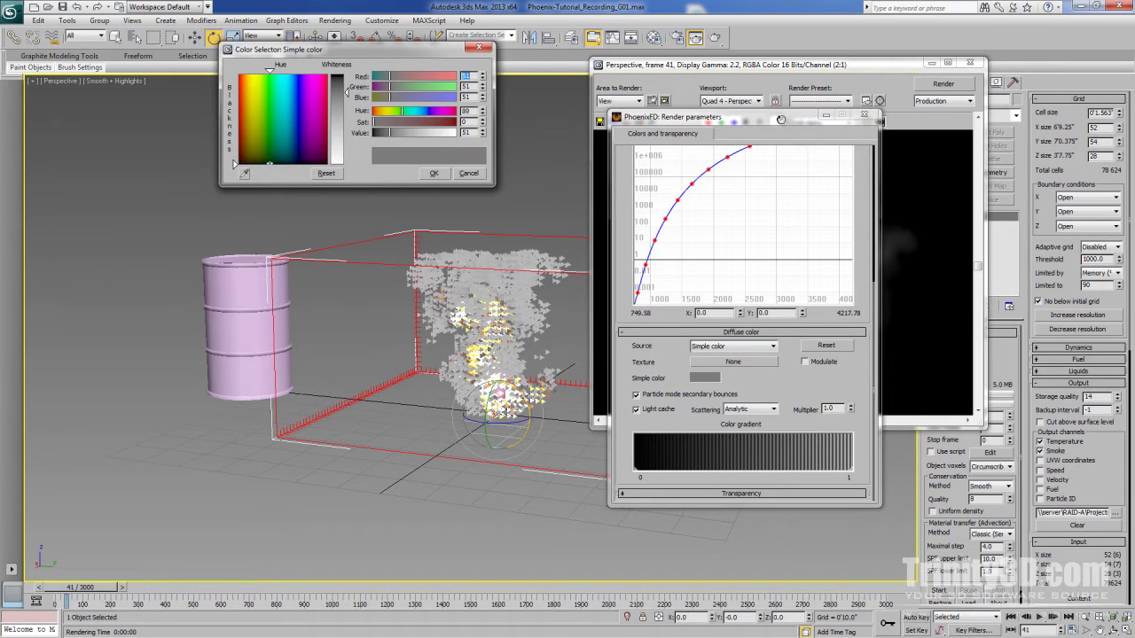
left_click(241, 148)
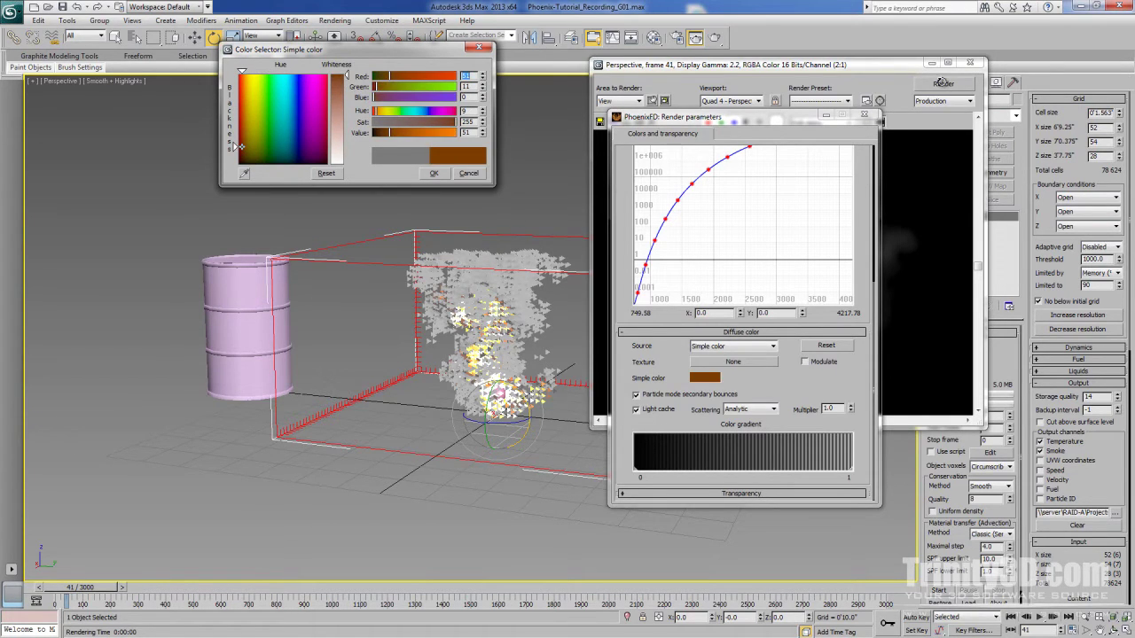
left_click_drag(240, 147, 241, 78)
left_click(433, 173)
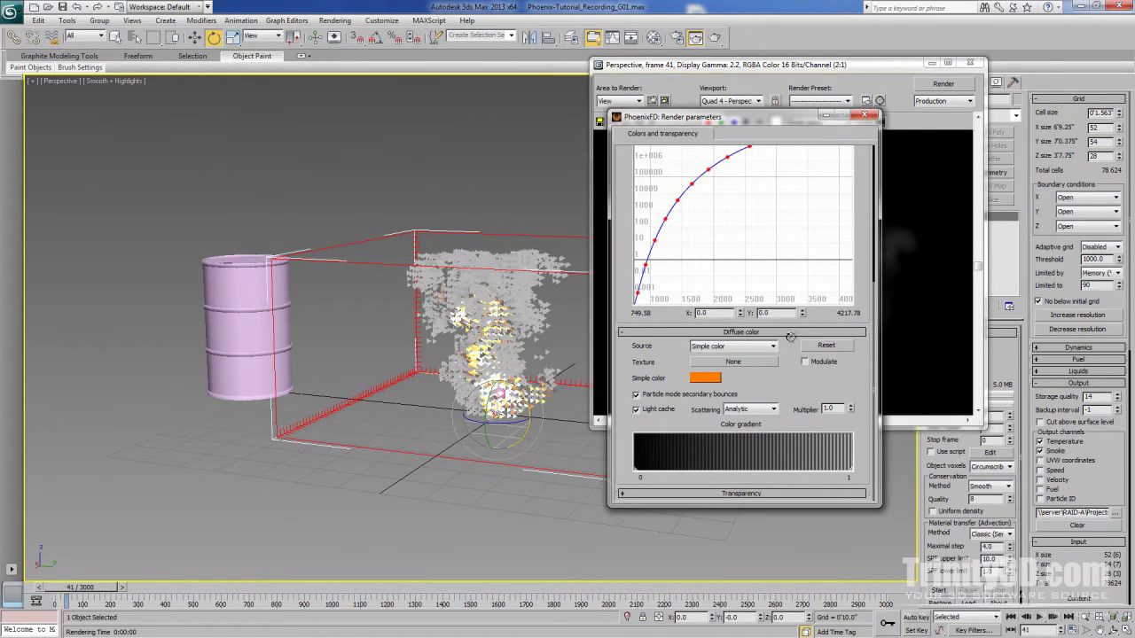
left_click_drag(674, 116, 119, 85)
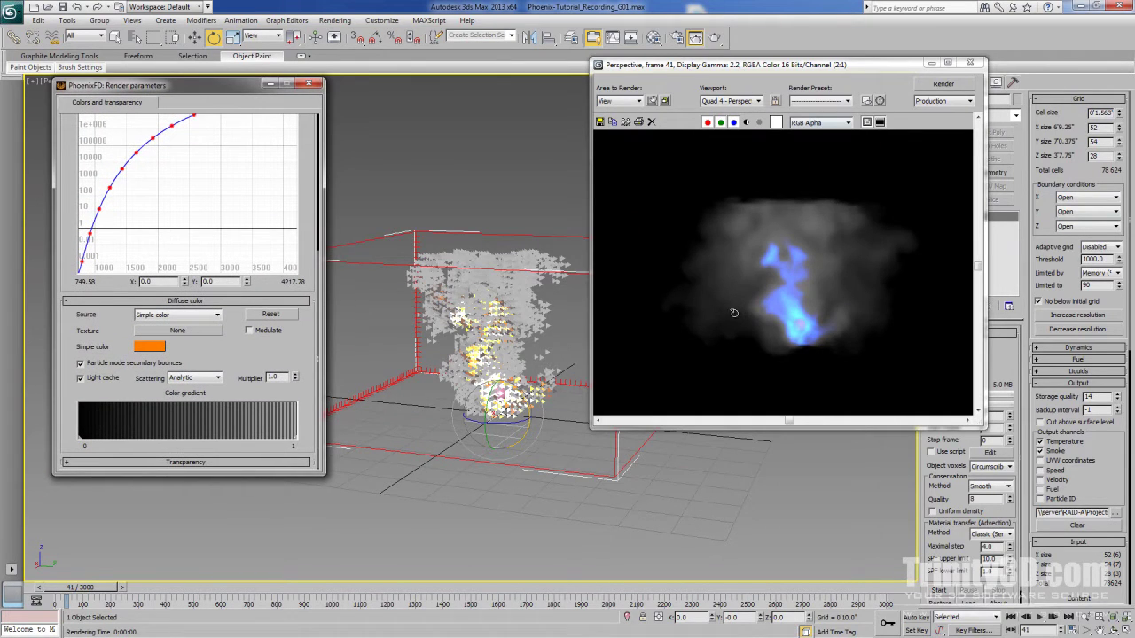
key("F9")
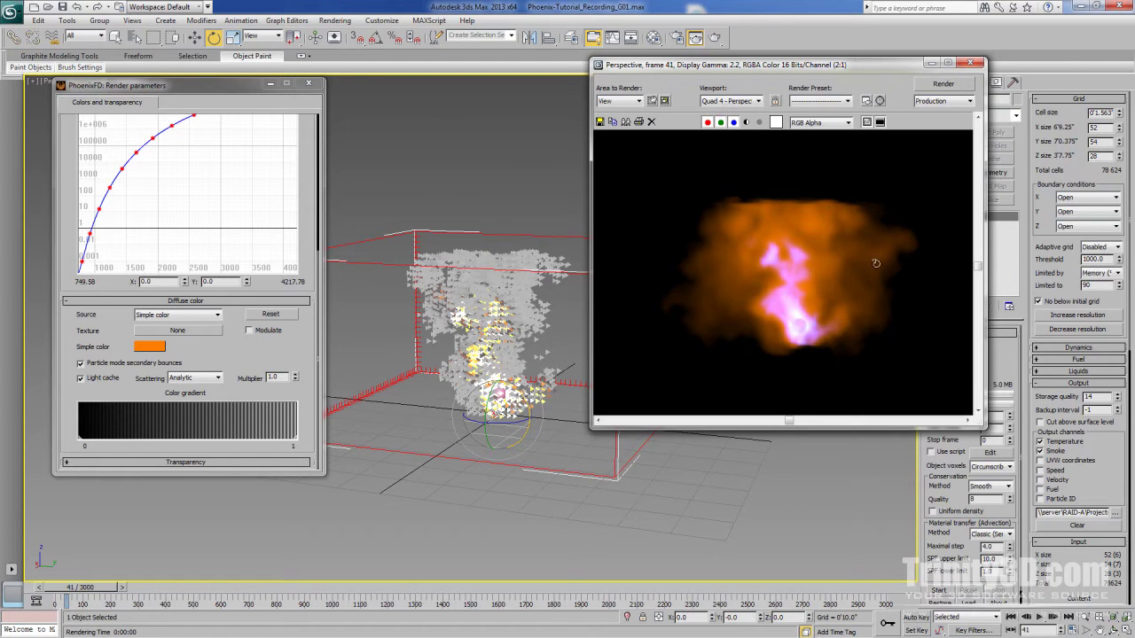
- Try cyan, then yellow-green hues for the smoke's diffuse colour
left_click(147, 347)
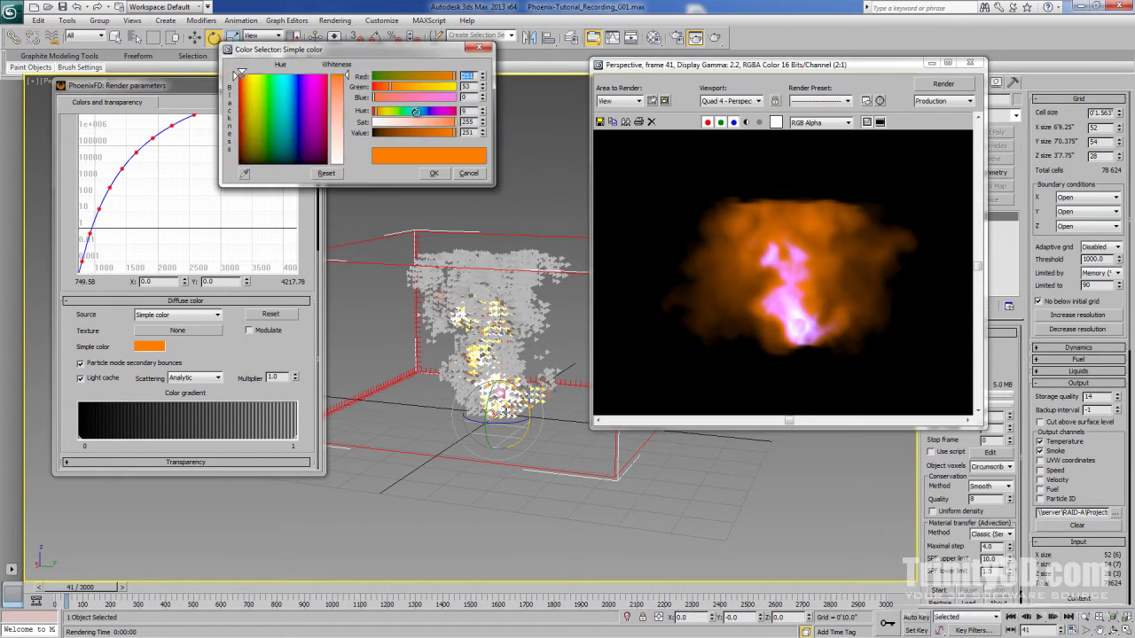
left_click_drag(404, 110, 415, 110)
left_click(434, 173)
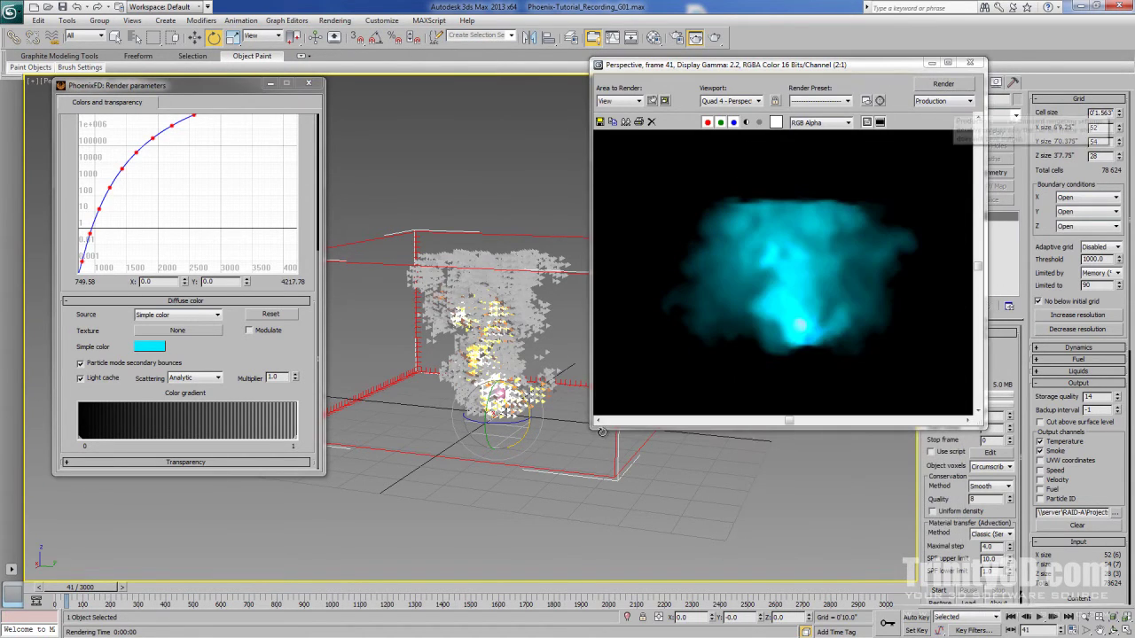
left_click(188, 416)
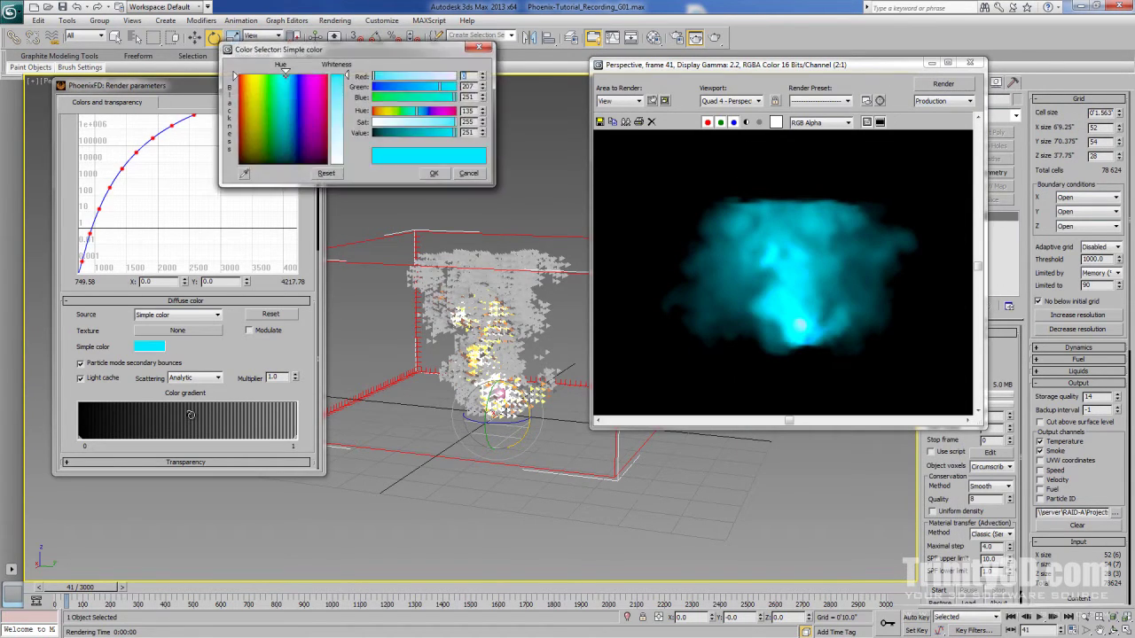
left_click_drag(415, 110, 392, 110)
left_click(433, 173)
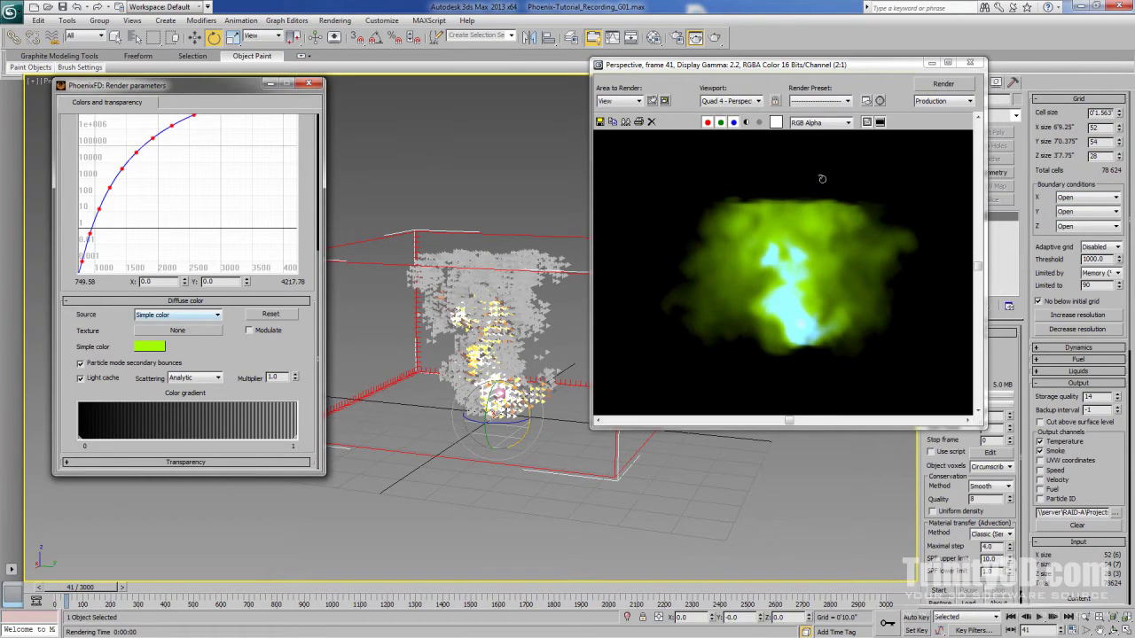
- Keep the diffuse colour Source set to Simple color
left_click(177, 315)
key("Up")
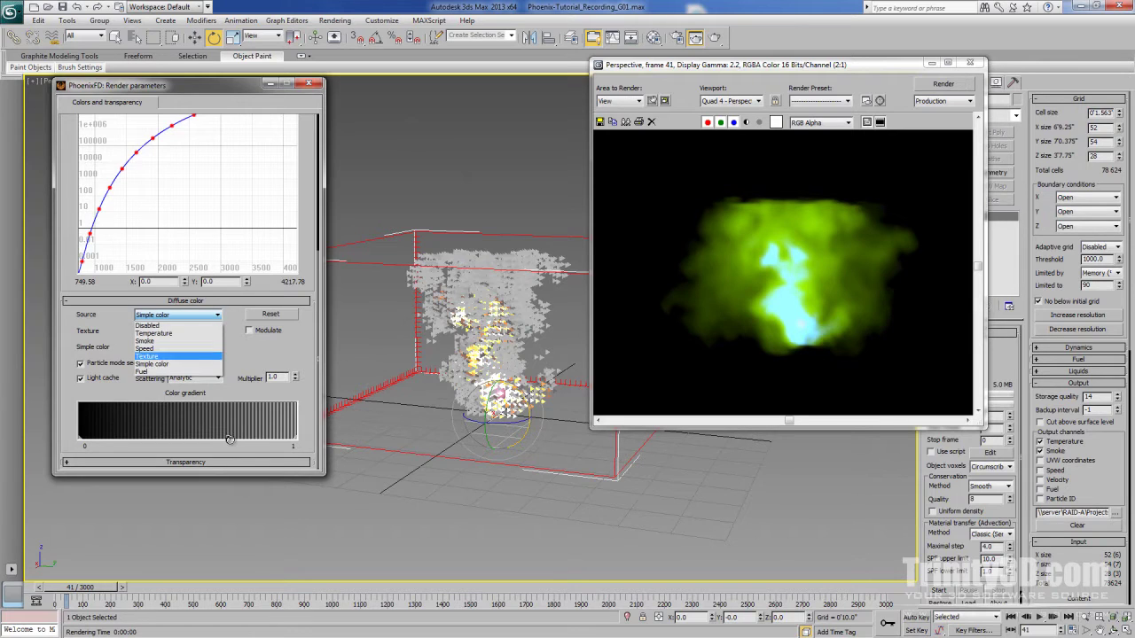
key("Up")
key("Up")
key("Up")
key("Escape")
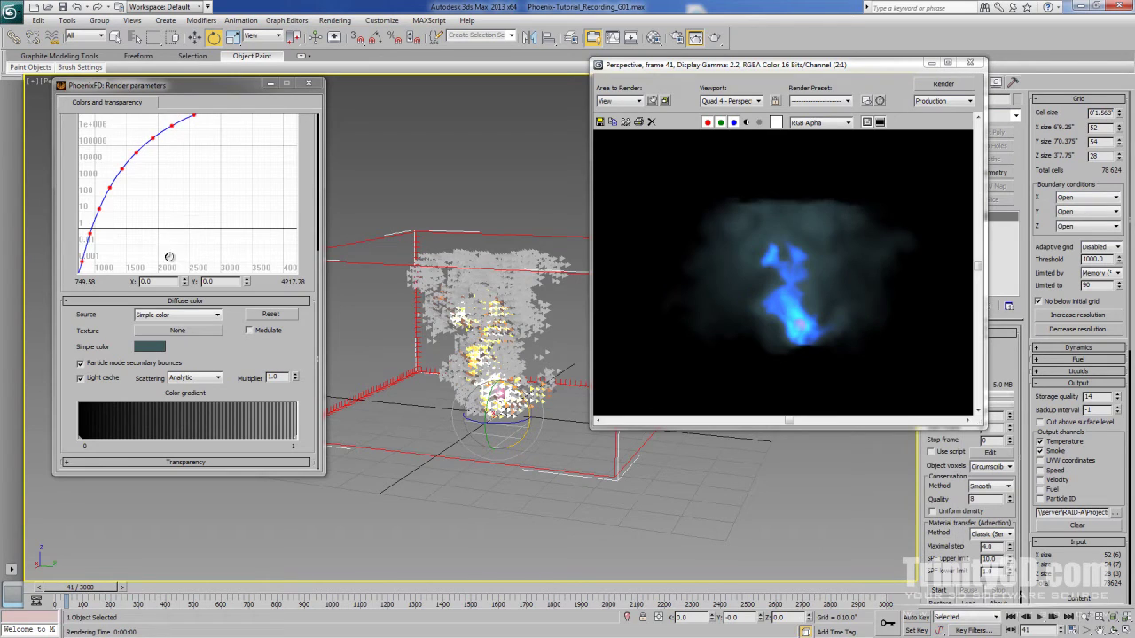
- Set the Transparency Source to Smoke and re-render frame 41, leaving only faint smoke
scroll(171, 230, "down", 5)
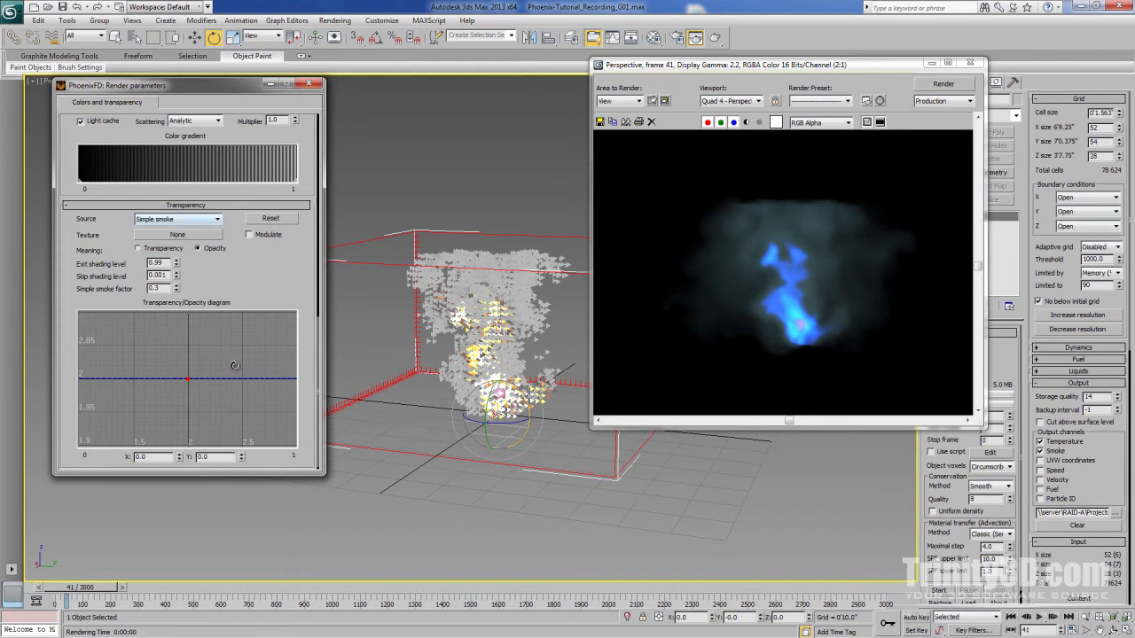
key("alt+Down")
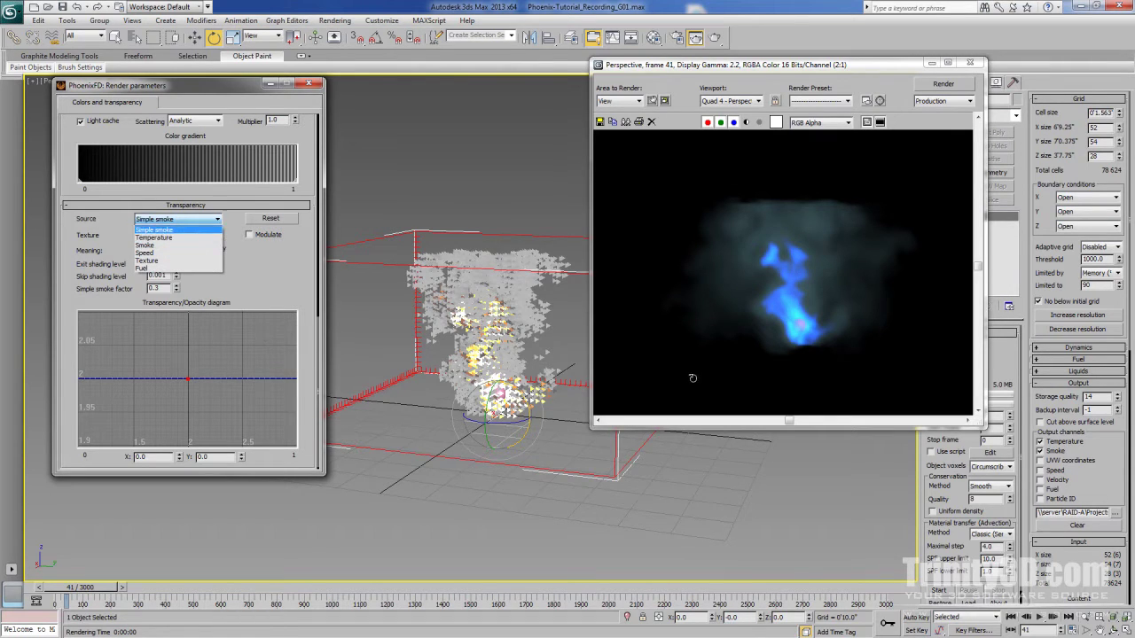
key("Down")
key("Return")
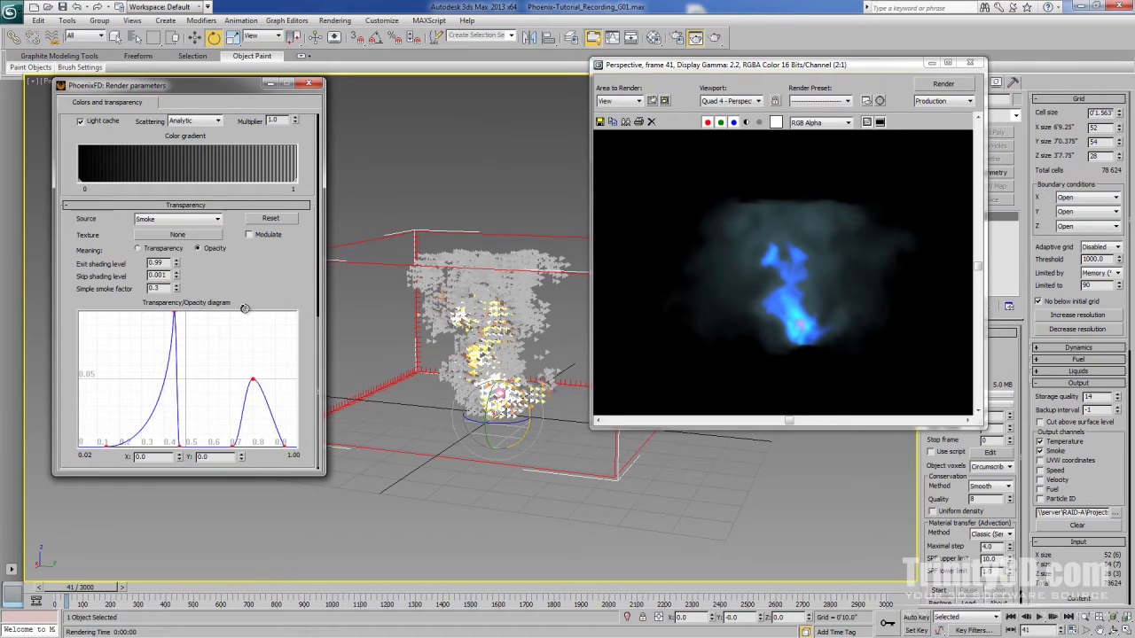
key("shift+q")
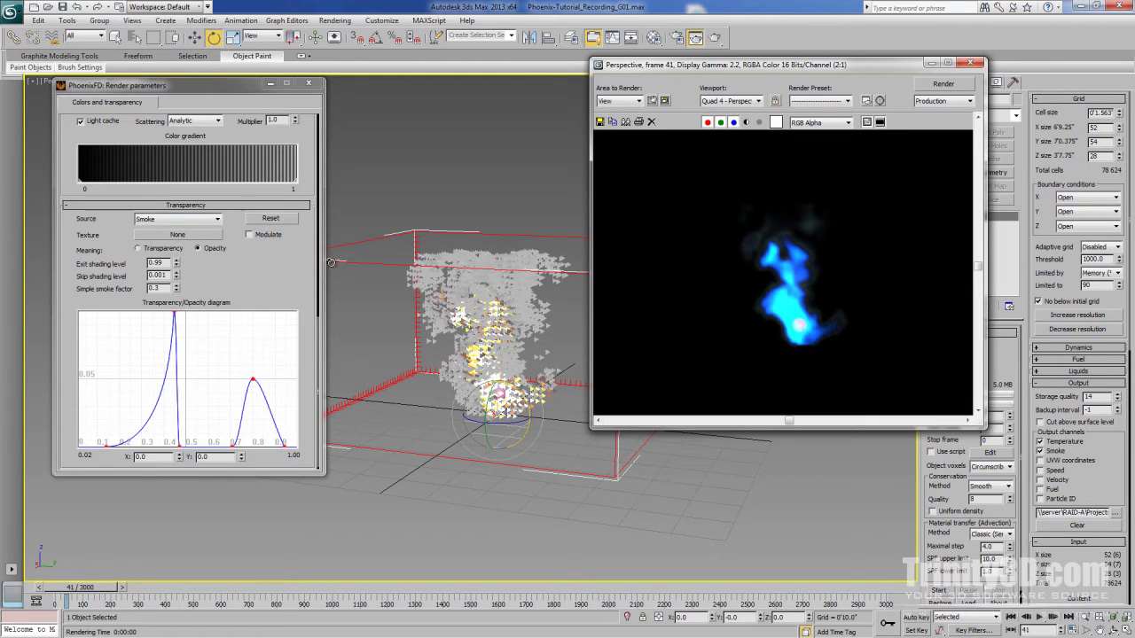
scroll(186, 266, "up", 1)
scroll(186, 266, "down", 1)
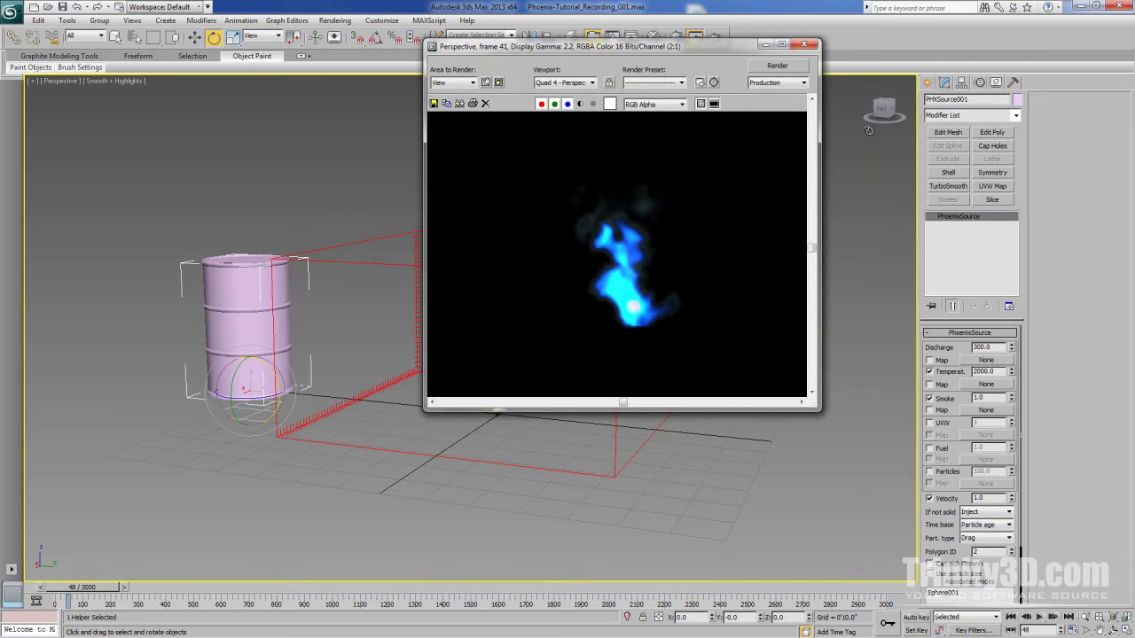
- Move the Render parameters dialog aside to uncover the viewport
key("Tab")
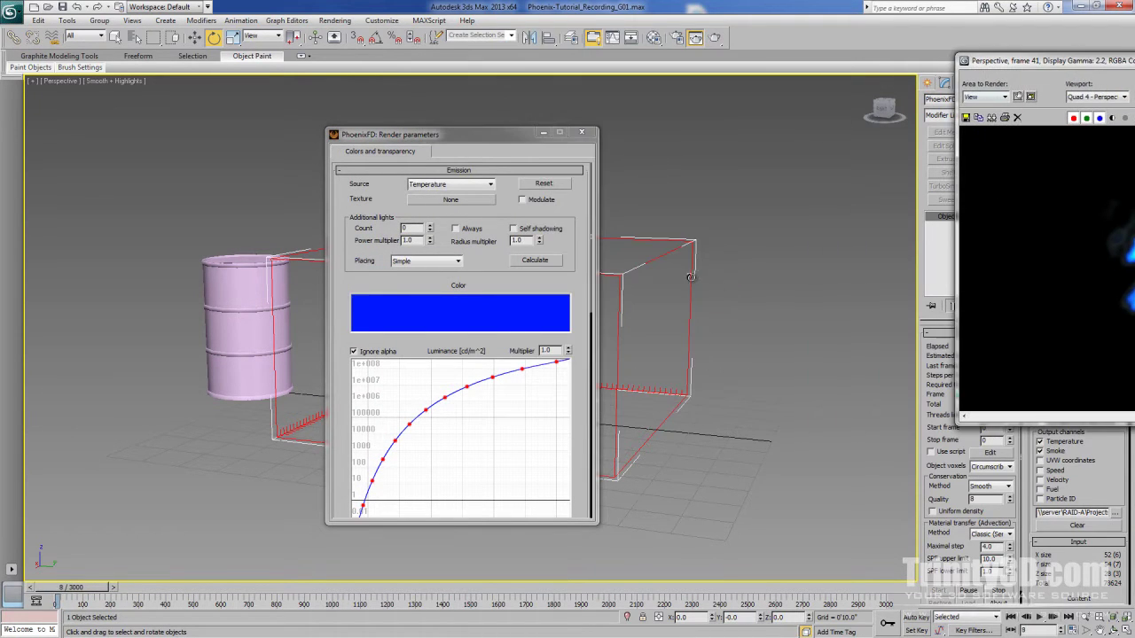
left_click_drag(462, 134, 785, 103)
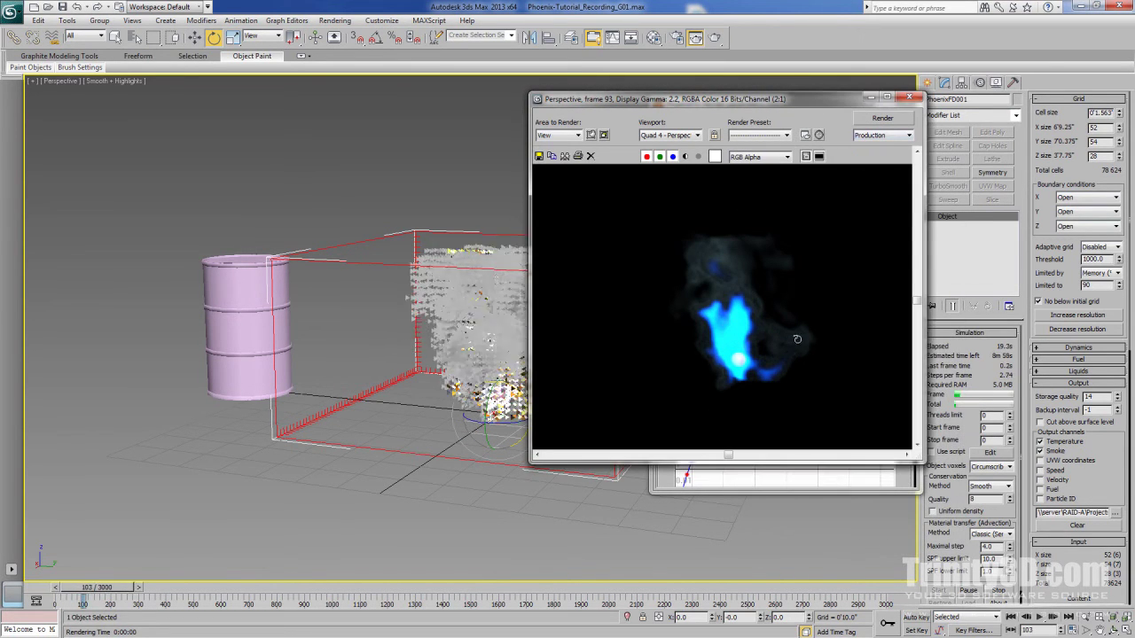
- Set the smoke Transparency Source back to Simple smoke in the Phoenix render parameters
left_click(1003, 593)
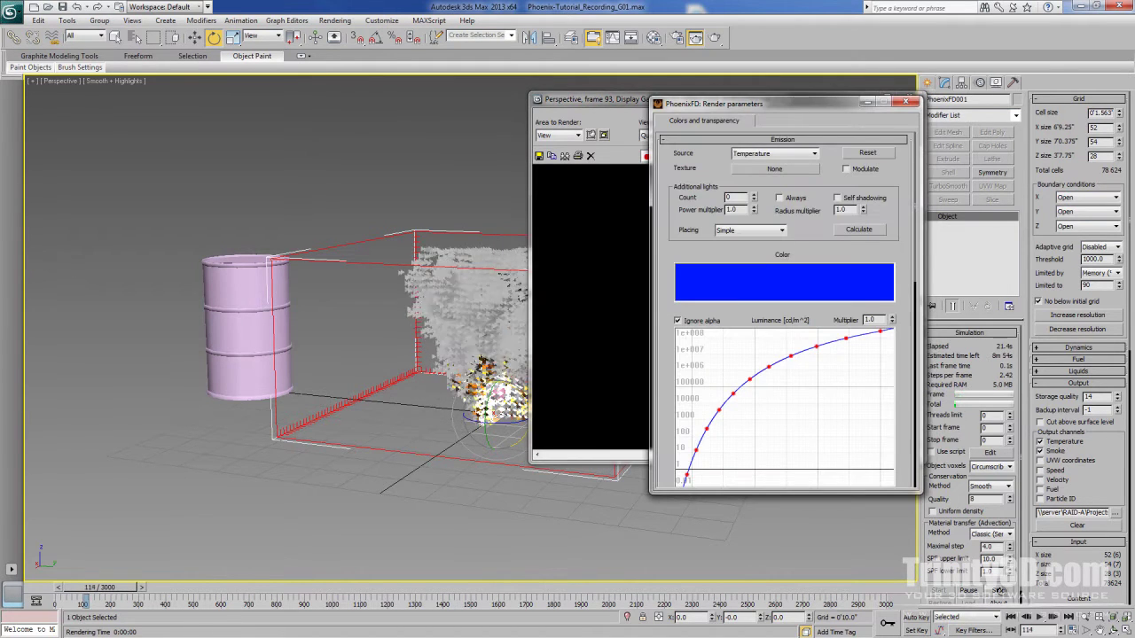
scroll(780, 399, "down", 5)
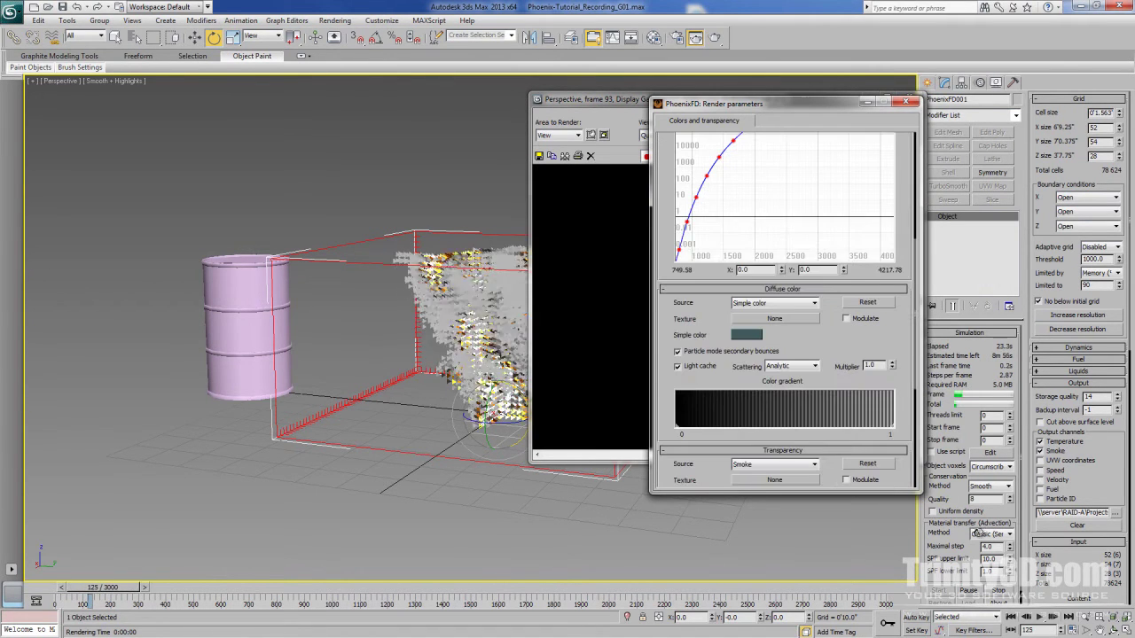
scroll(973, 536, "down", 3)
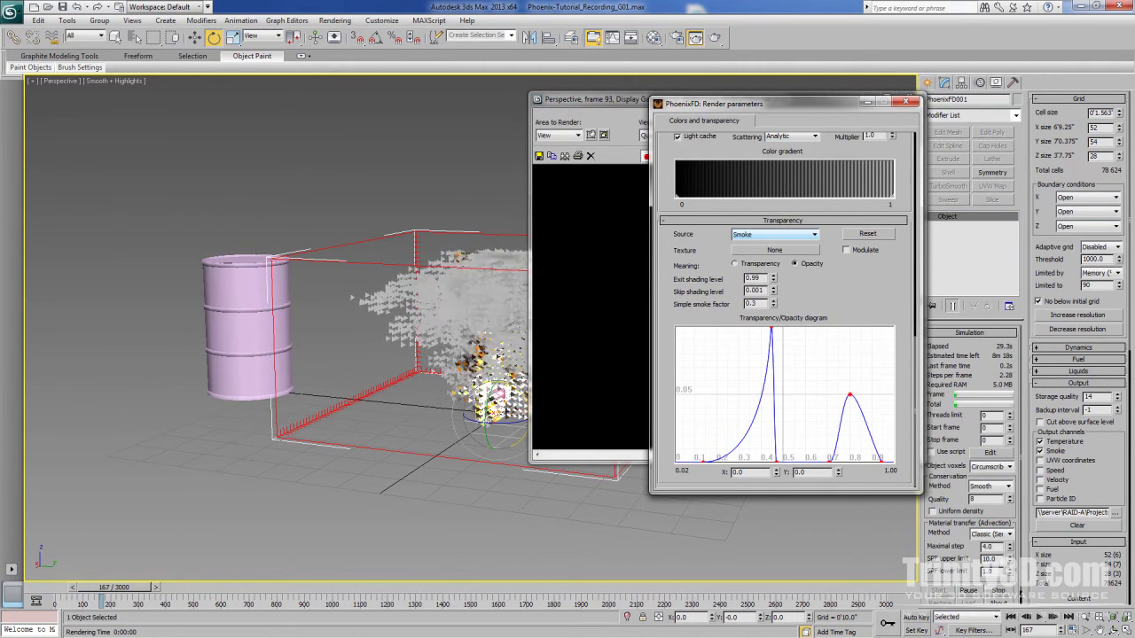
left_click(774, 234)
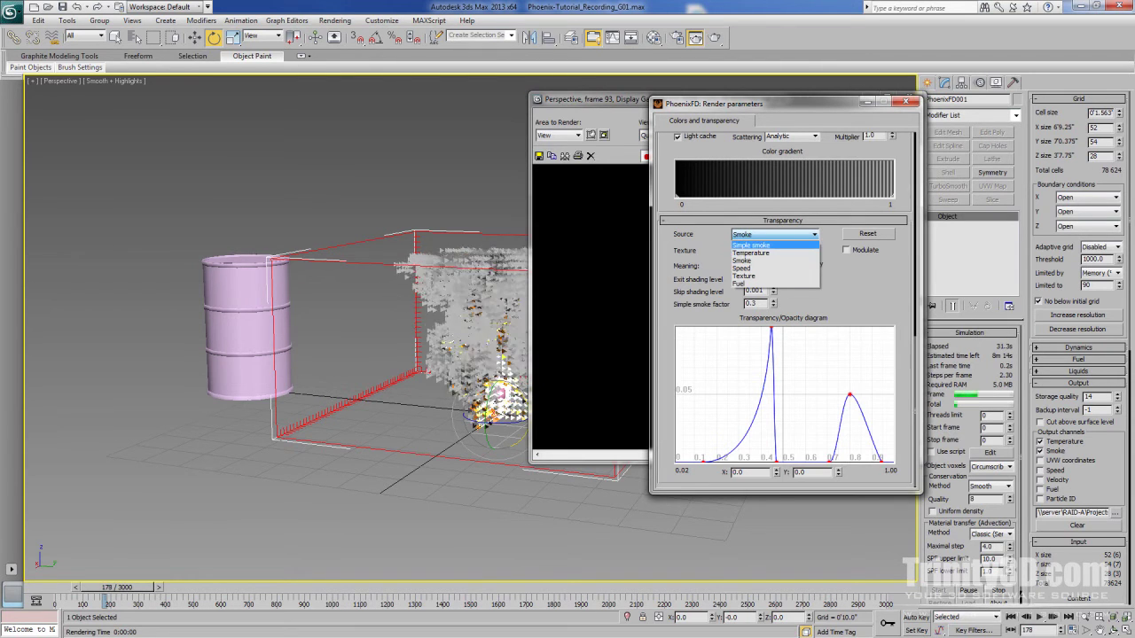
left_click(751, 245)
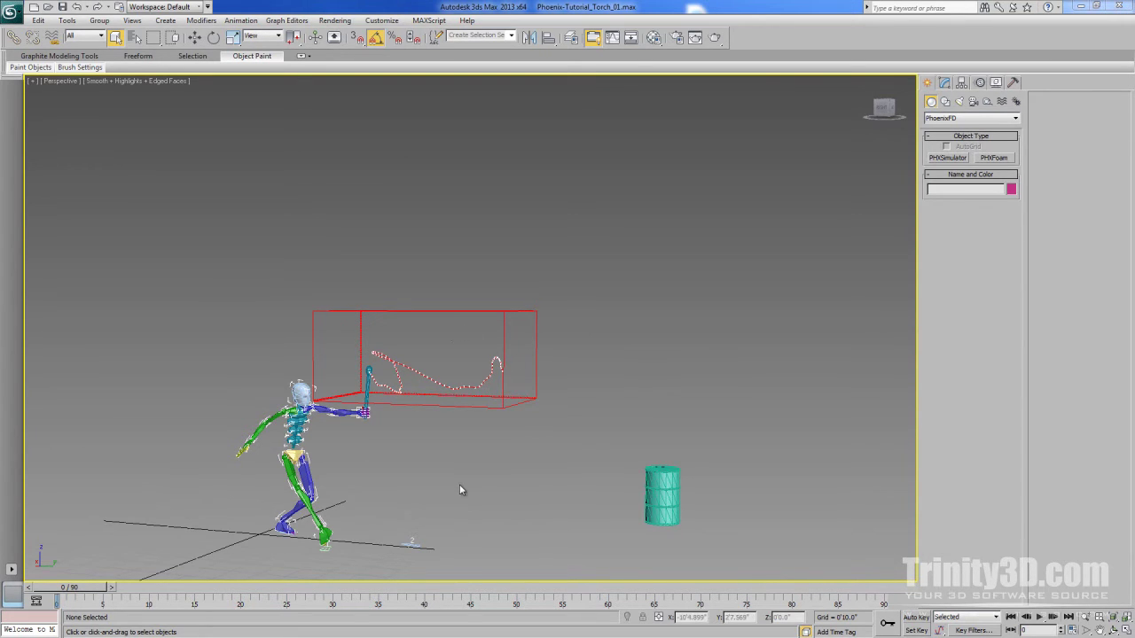
- Select PHXSource001 and the PhoenixFD001 grid and check the simulation output folder
middle_click_drag(459, 491, 462, 446)
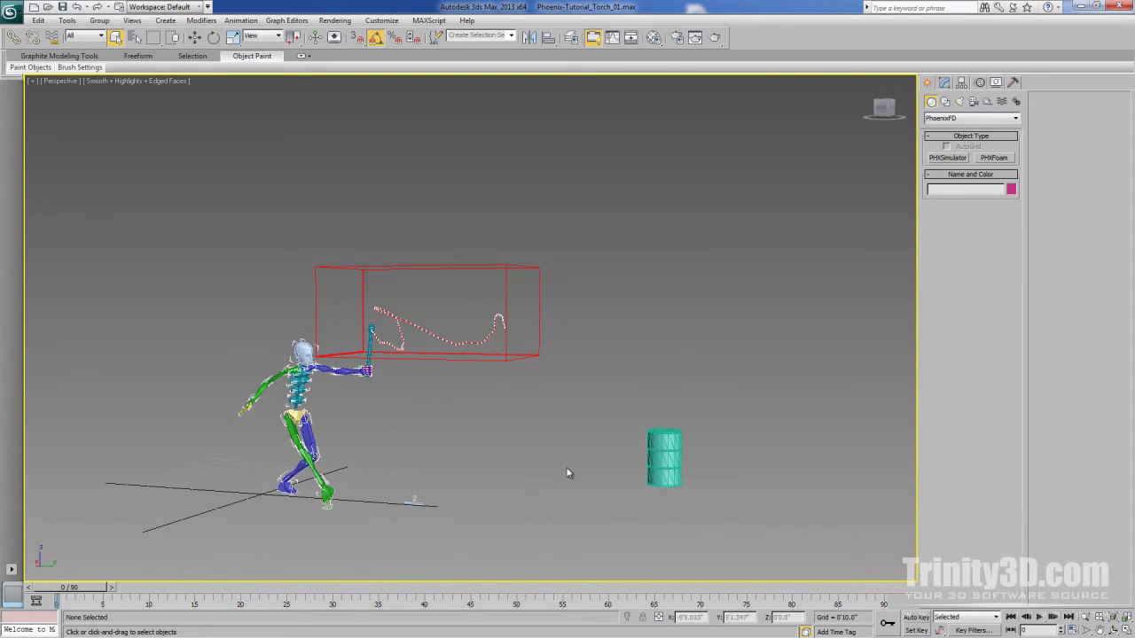
left_click(657, 460)
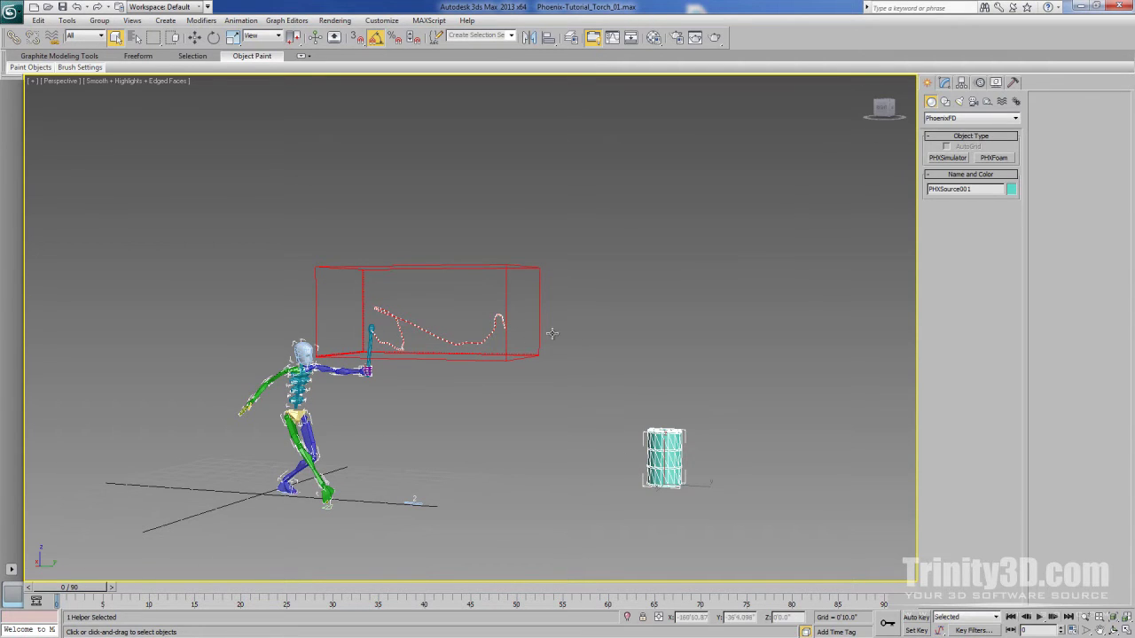
left_click(503, 352)
left_click(945, 82)
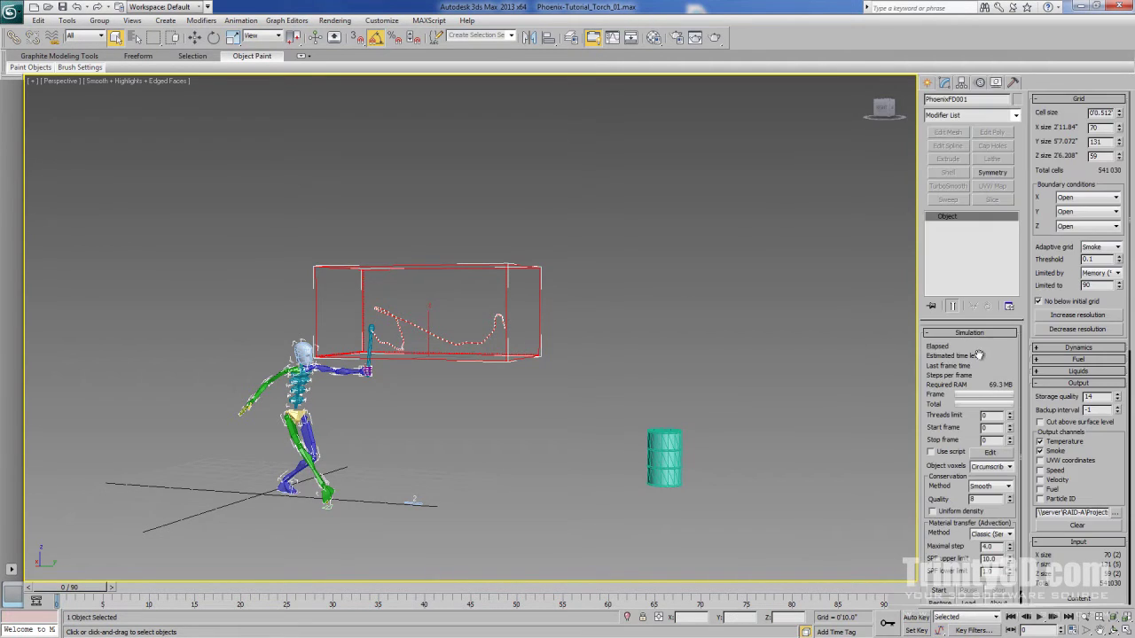
left_click_drag(1098, 491, 1107, 379)
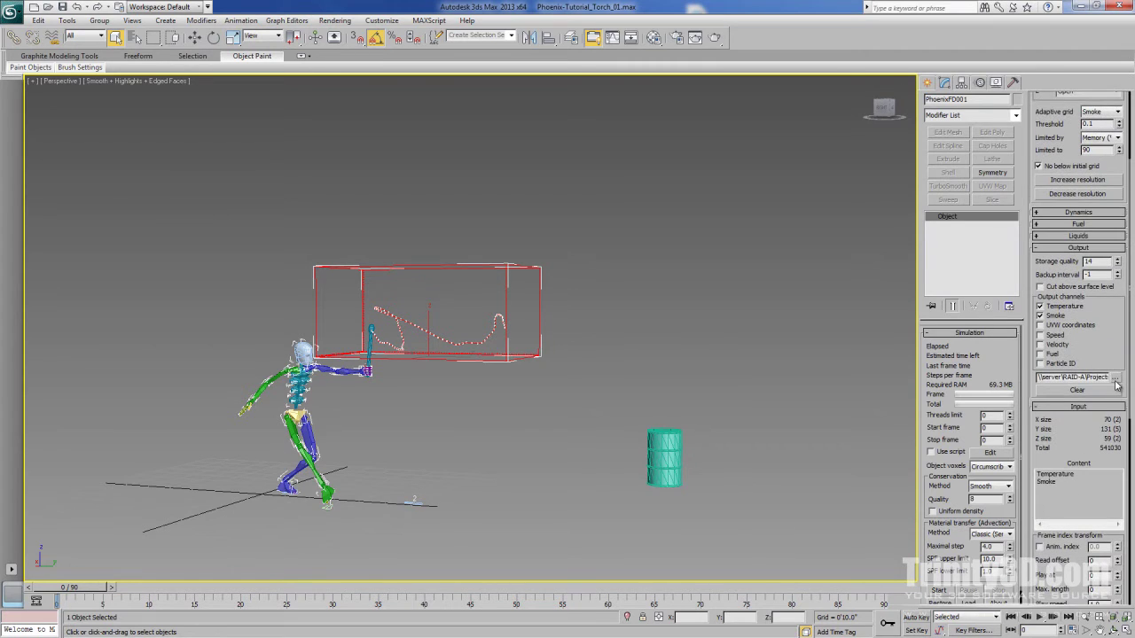
left_click(1115, 379)
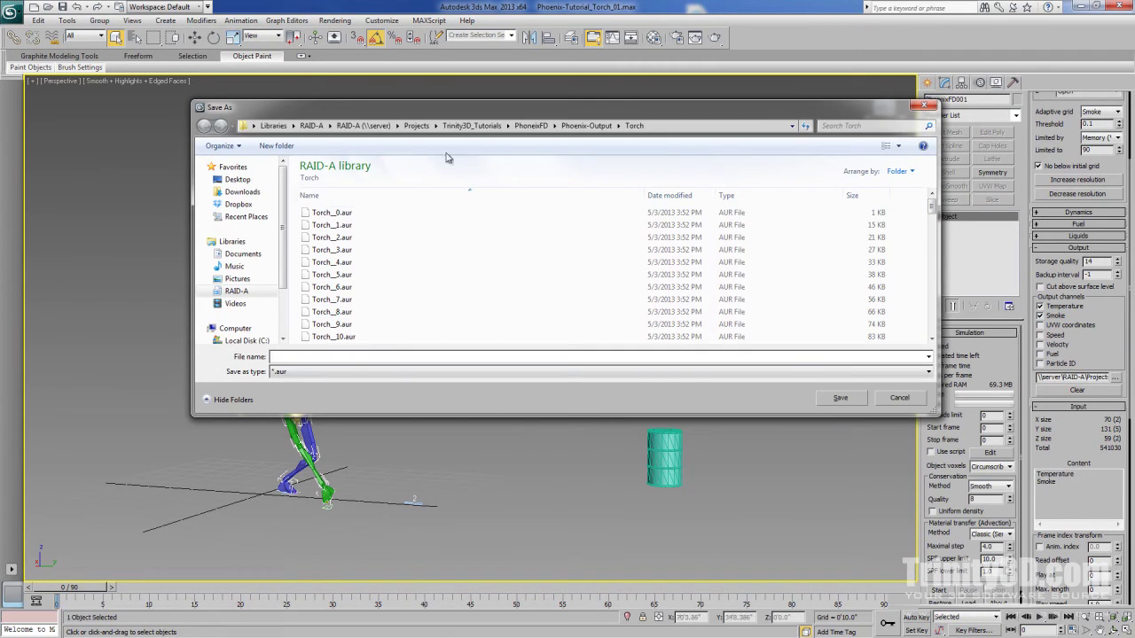
left_click(914, 400)
- Orbit around the torch scene and start the fire simulation
scroll(936, 559, "down", 1)
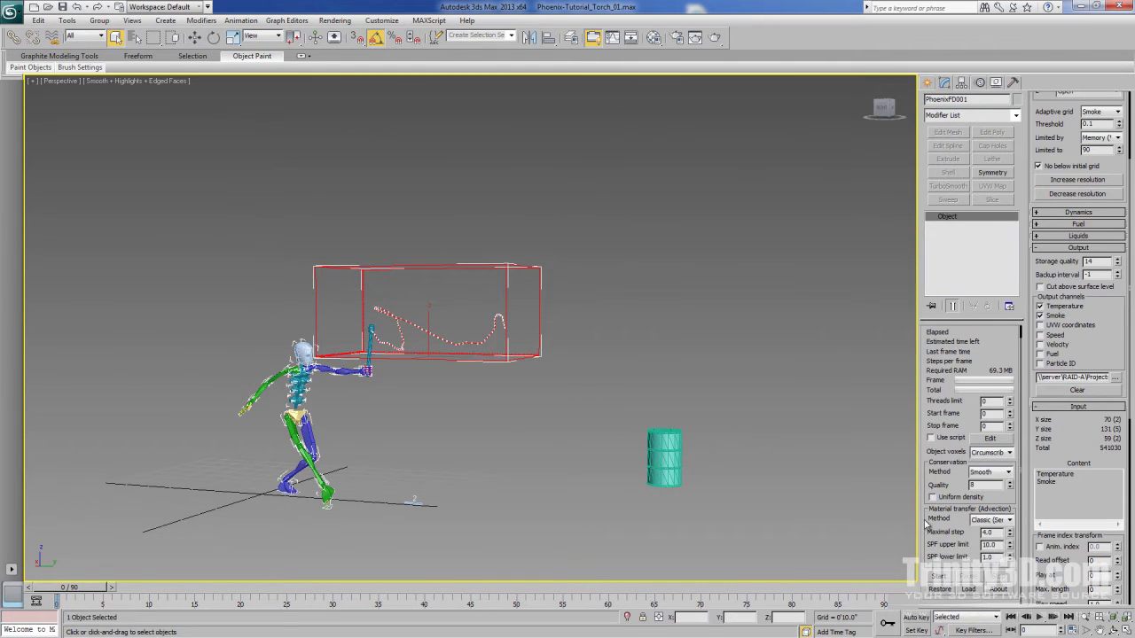
middle_click_drag(404, 481, 436, 493, "alt")
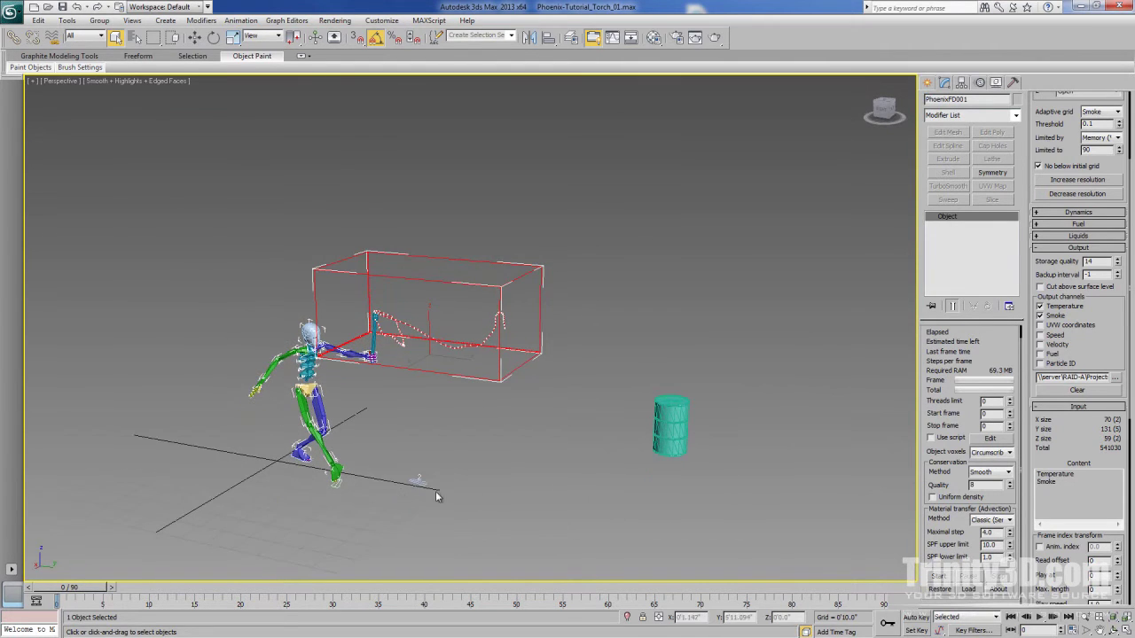
left_click(937, 575)
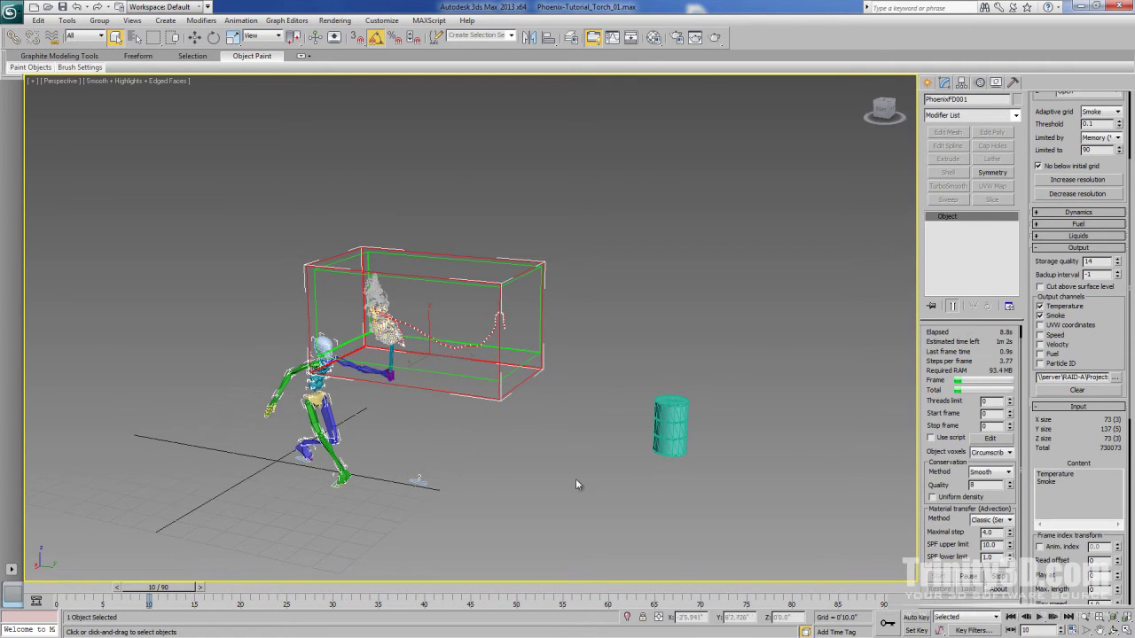
- Stop the simulation at frame 12 and keep Adaptive grid driven by Smoke
left_click(998, 576)
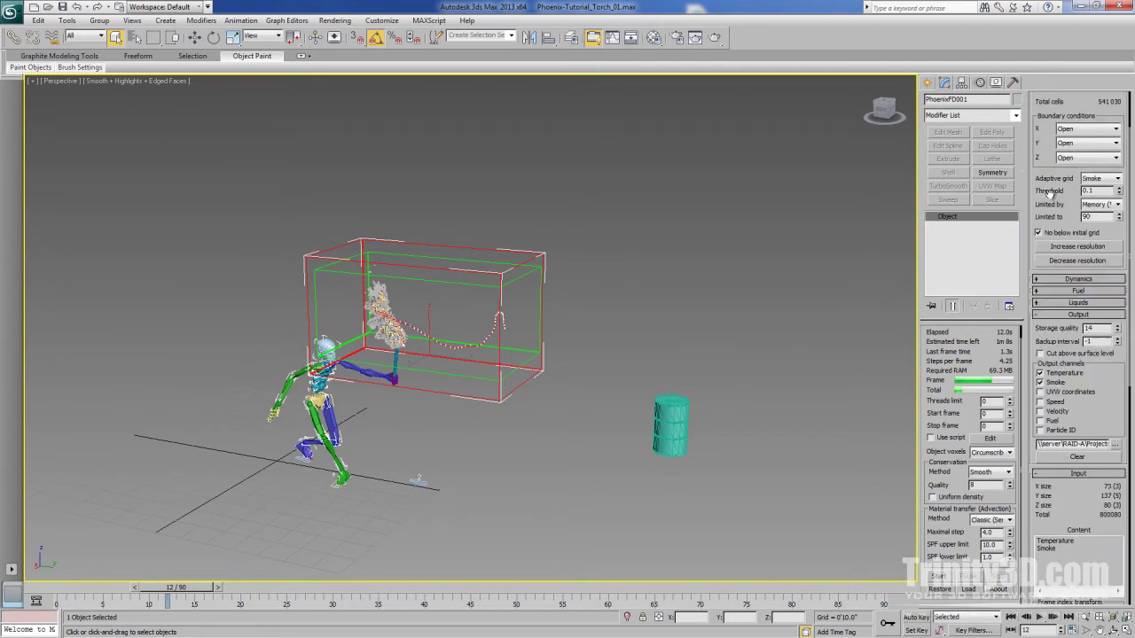
scroll(1053, 266, "up", 3)
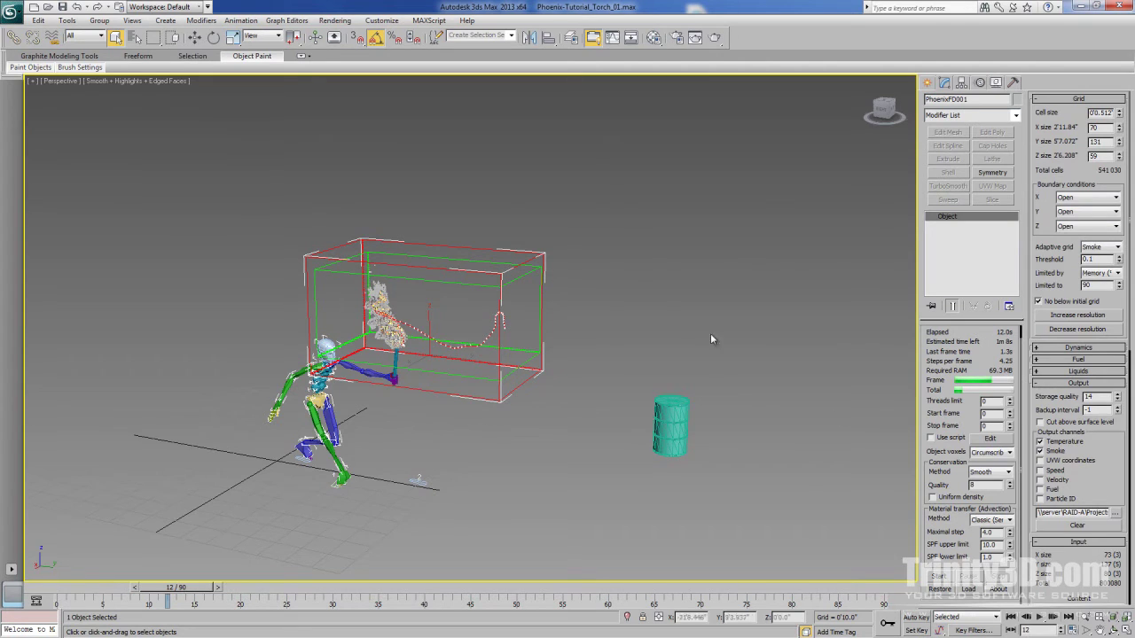
left_click(1097, 249)
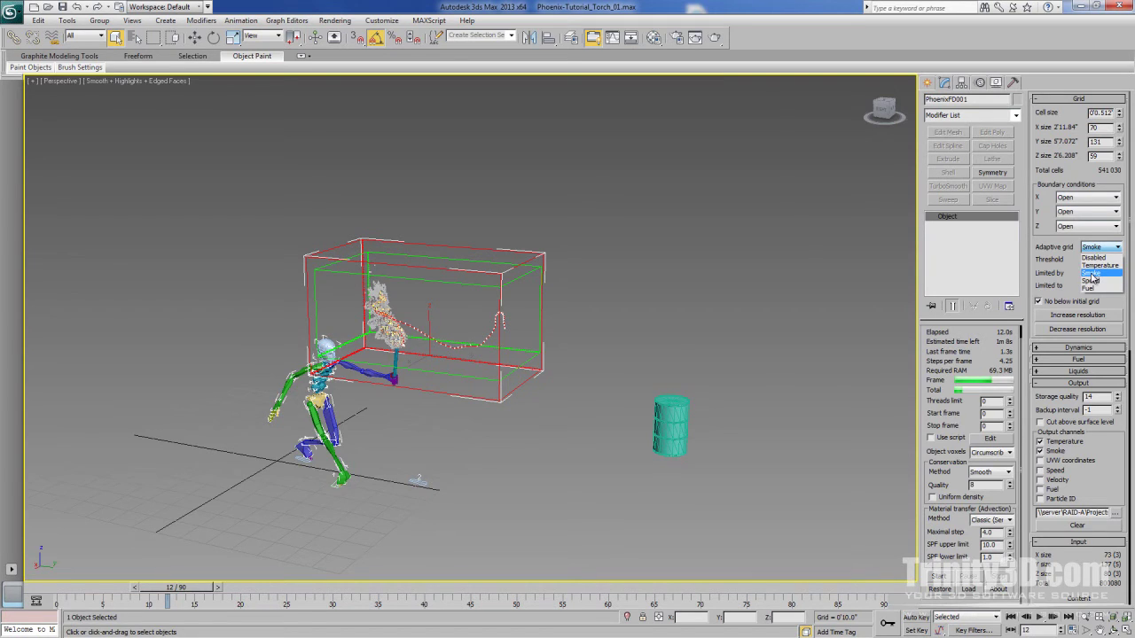
left_click(1091, 275)
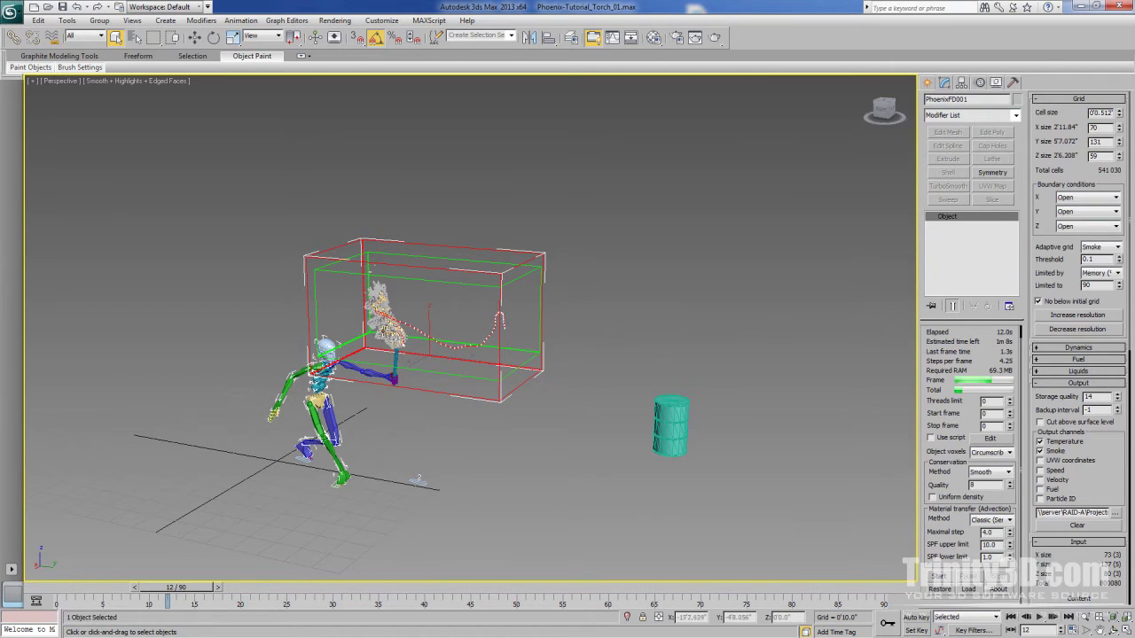
middle_click_drag(413, 361, 417, 388, "alt")
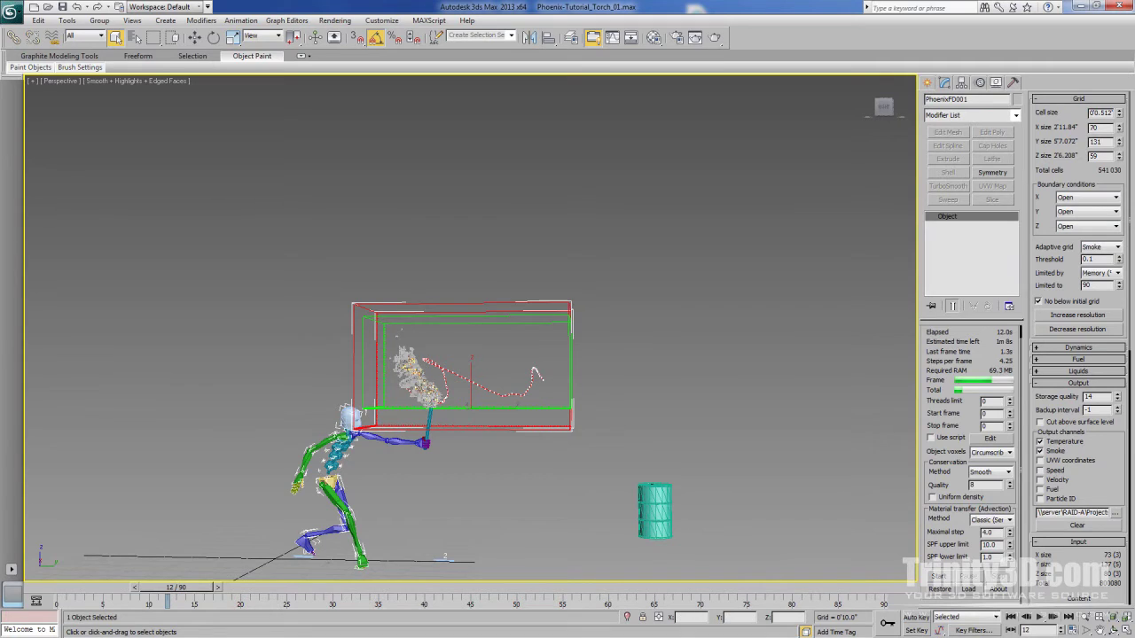
- Decrease the grid resolution twice to 0.8 cell size, resimulate, and review frame 11
left_click(1081, 334)
left_click(1080, 333)
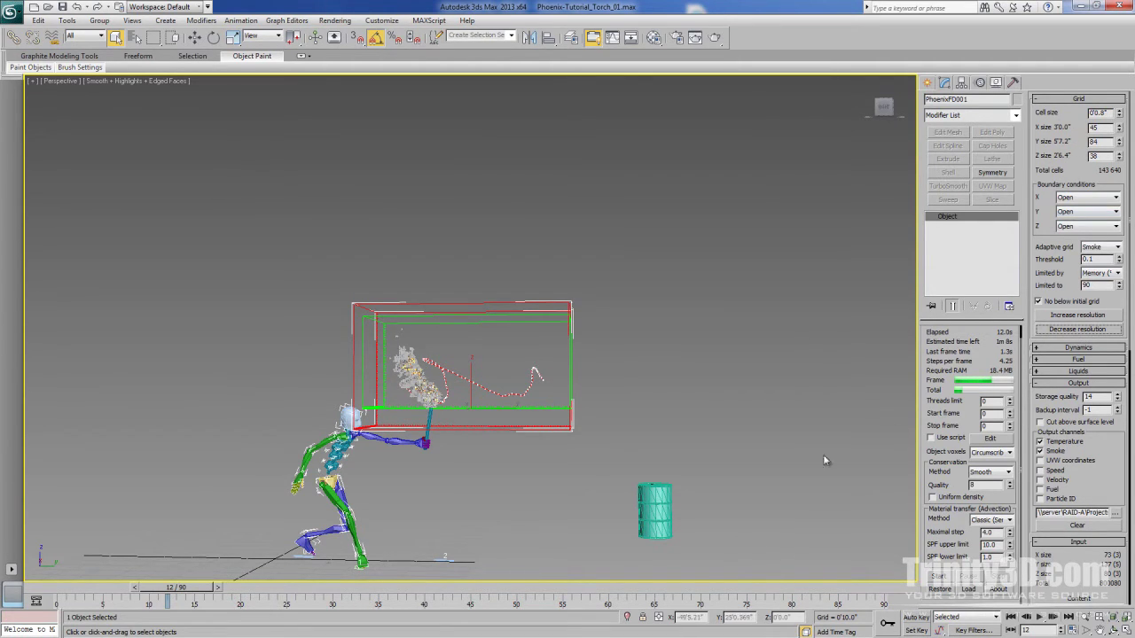
left_click(937, 577)
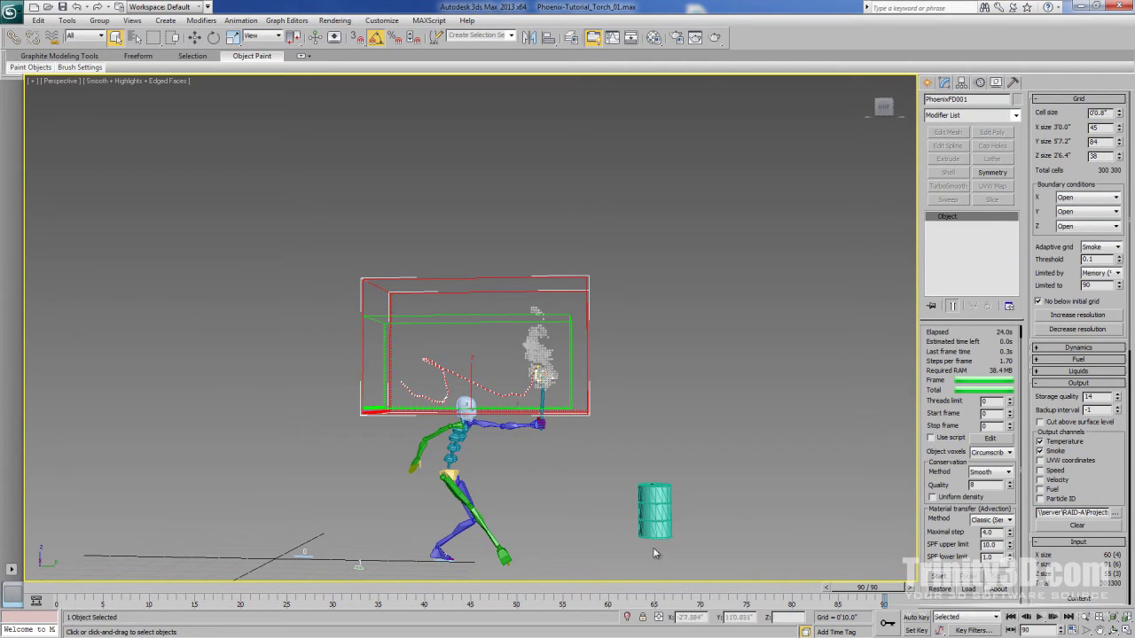
left_click_drag(867, 587, 561, 605)
middle_click_drag(559, 532, 509, 475, "alt")
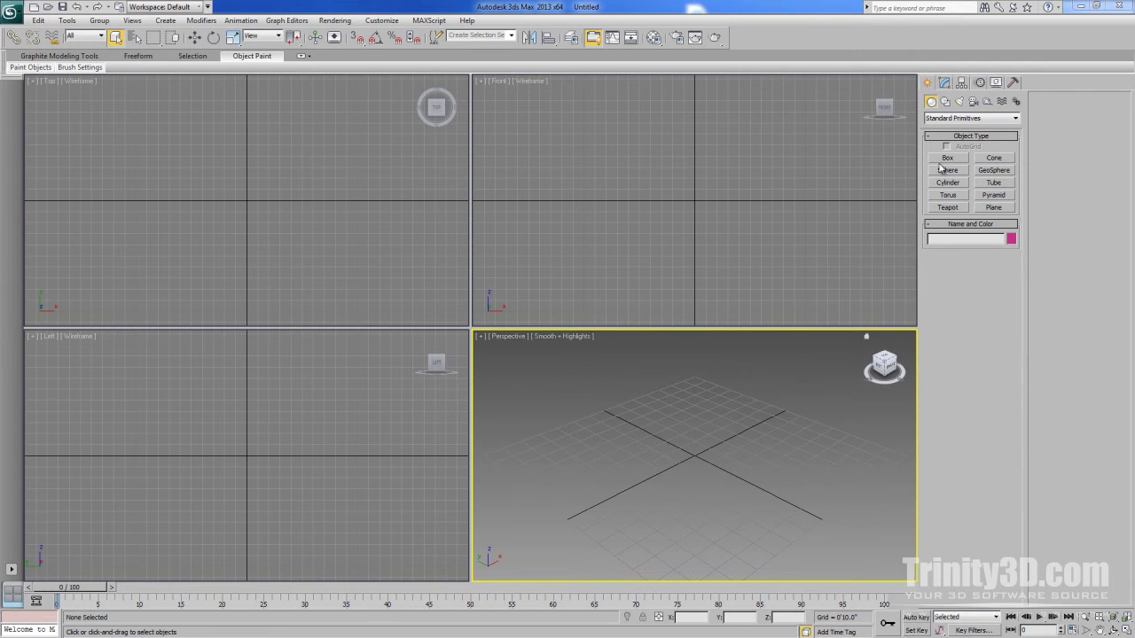
- Create a Phoenix FD simulation grid in the scene
left_click(941, 121)
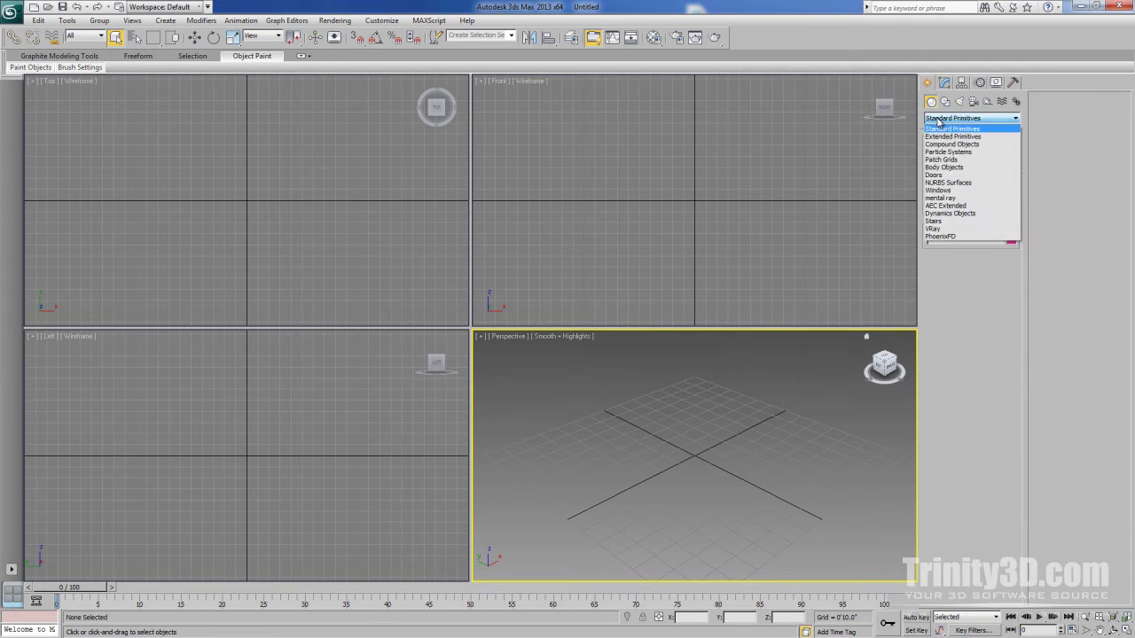
left_click(958, 237)
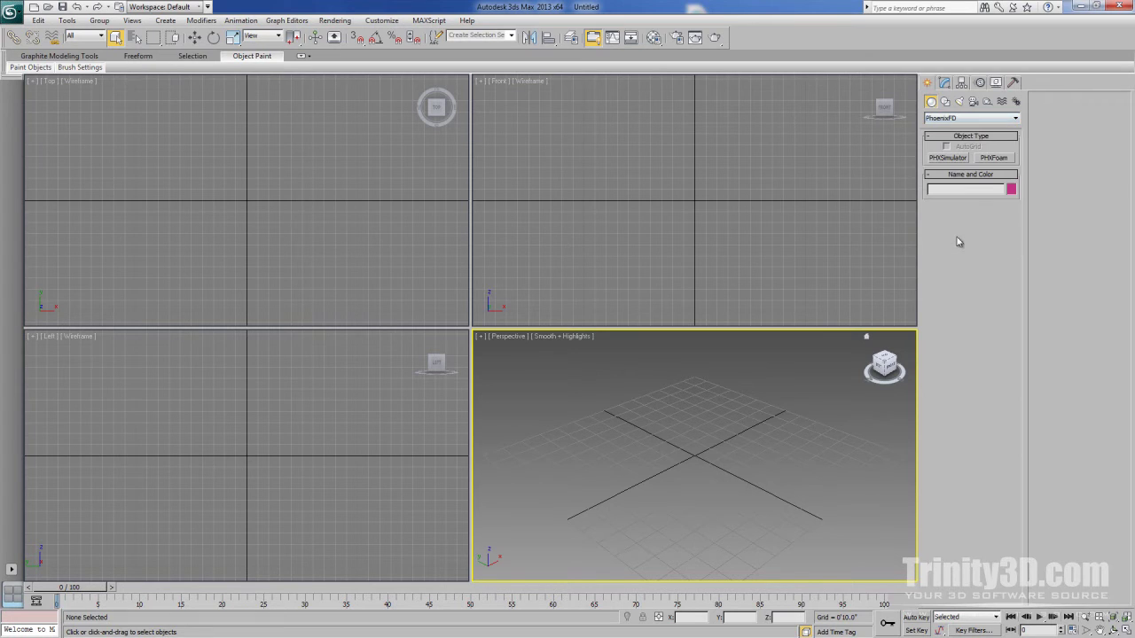
left_click(956, 160)
left_click_drag(692, 408, 700, 530)
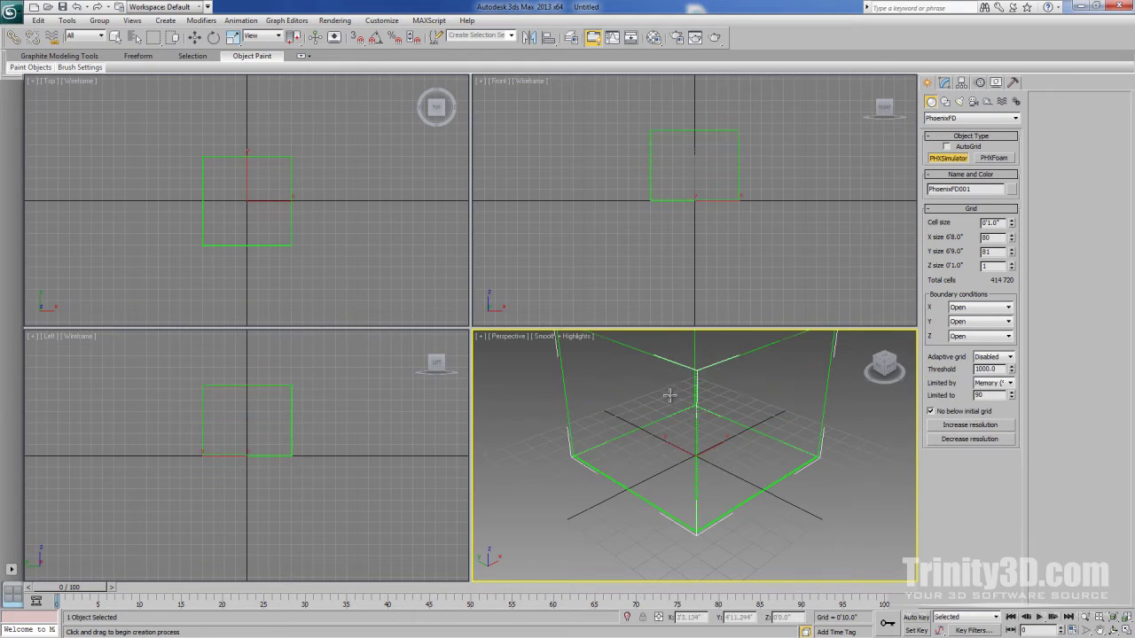
left_click(674, 421)
- Place a Phoenix FD source helper (PHXSource) beside the grid
left_click(987, 101)
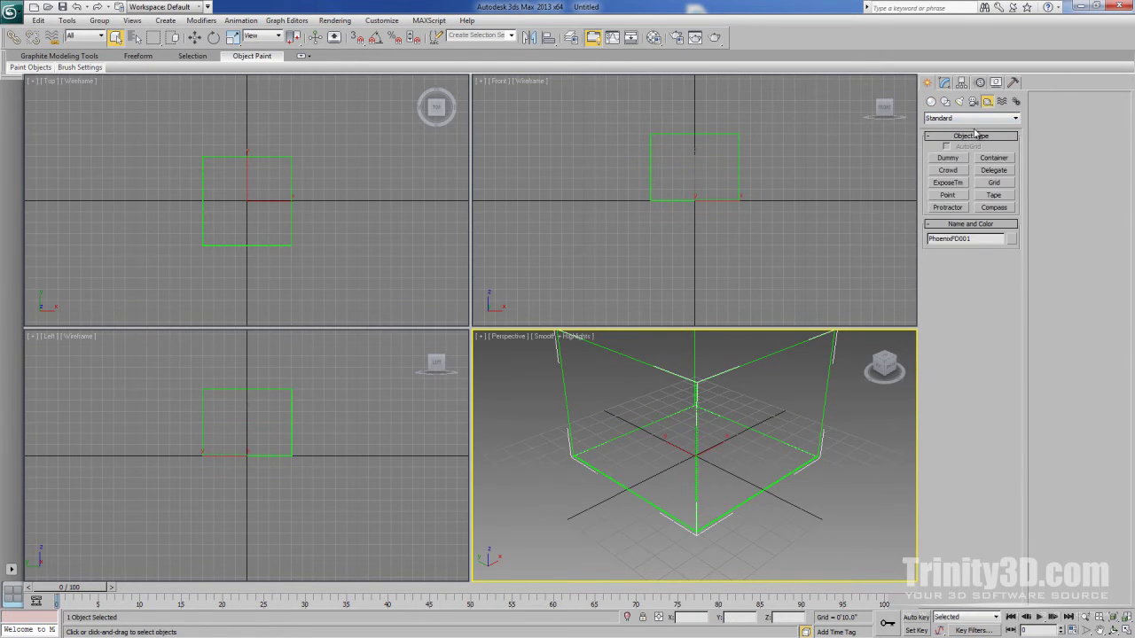
left_click(971, 118)
left_click(941, 205)
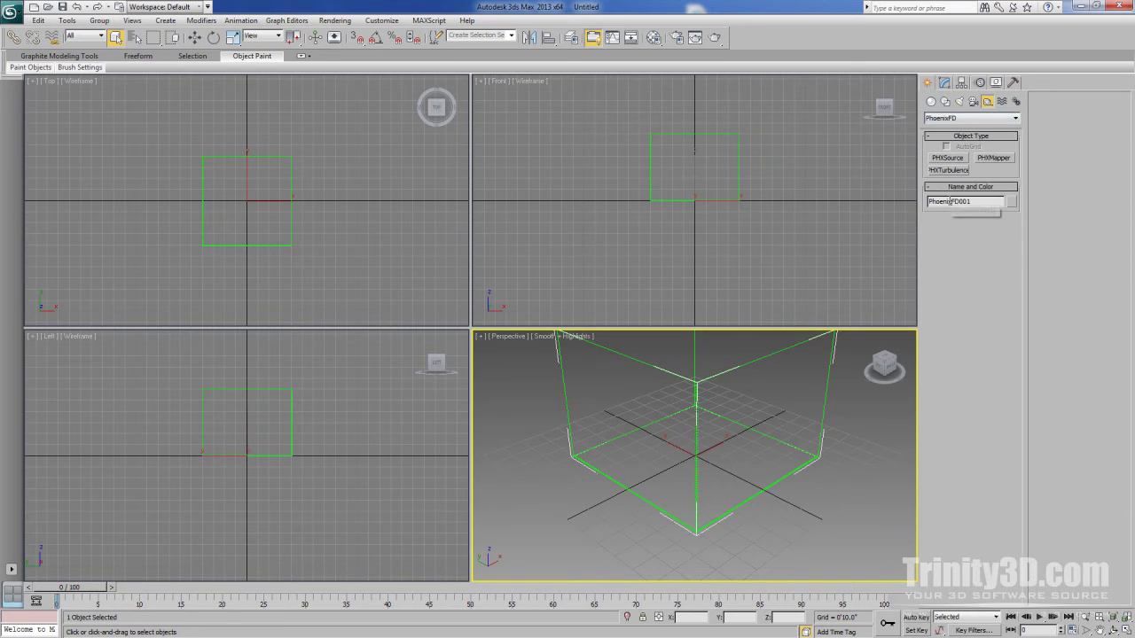
left_click(948, 158)
left_click(830, 529)
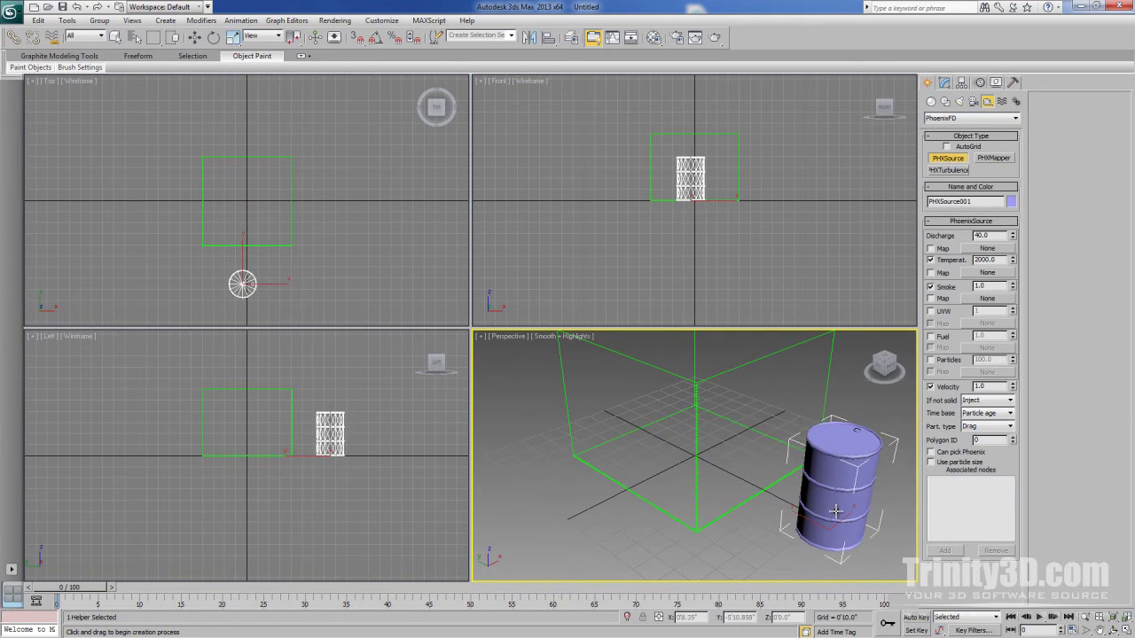
- Create a standard-primitive Cylinder near the top of the grid
left_click(931, 101)
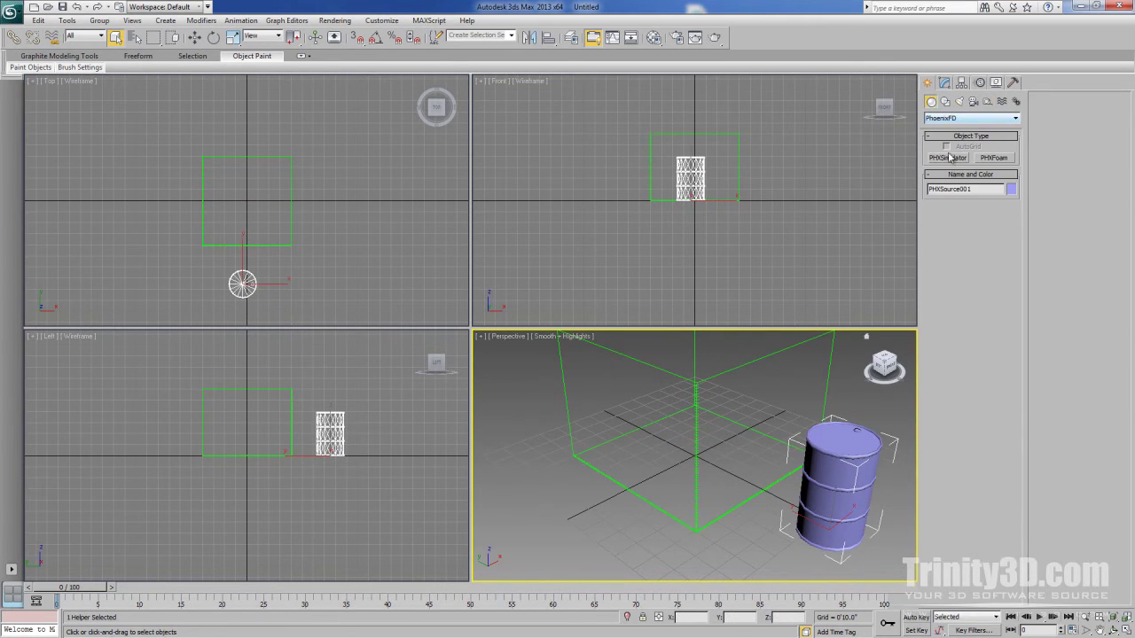
left_click(952, 117)
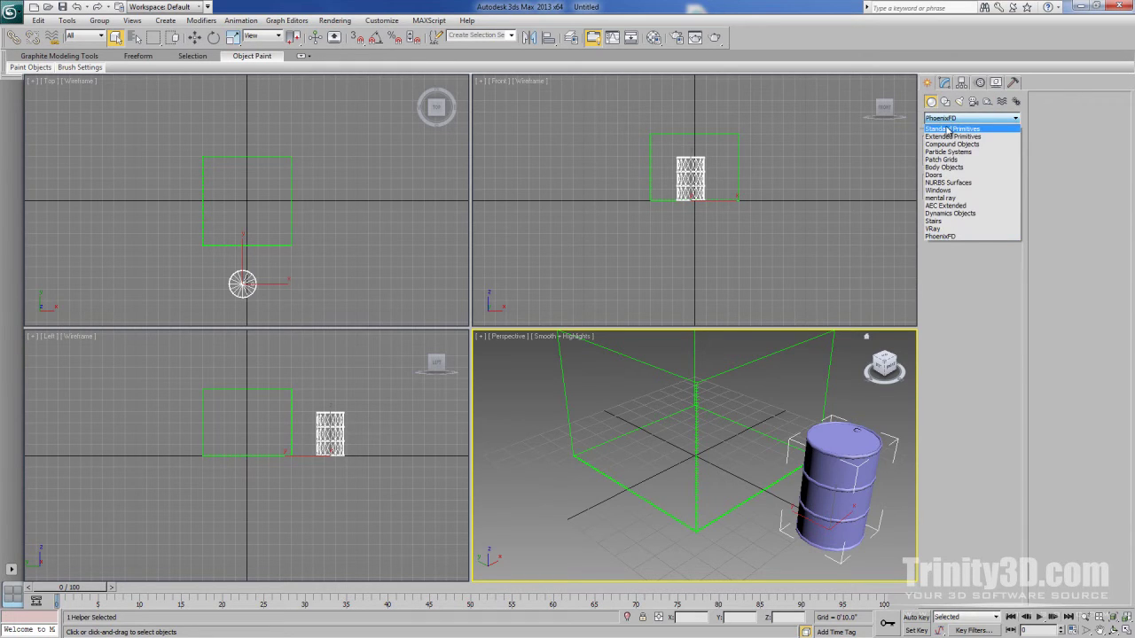
left_click(949, 130)
left_click(948, 182)
scroll(685, 148, "up", 5)
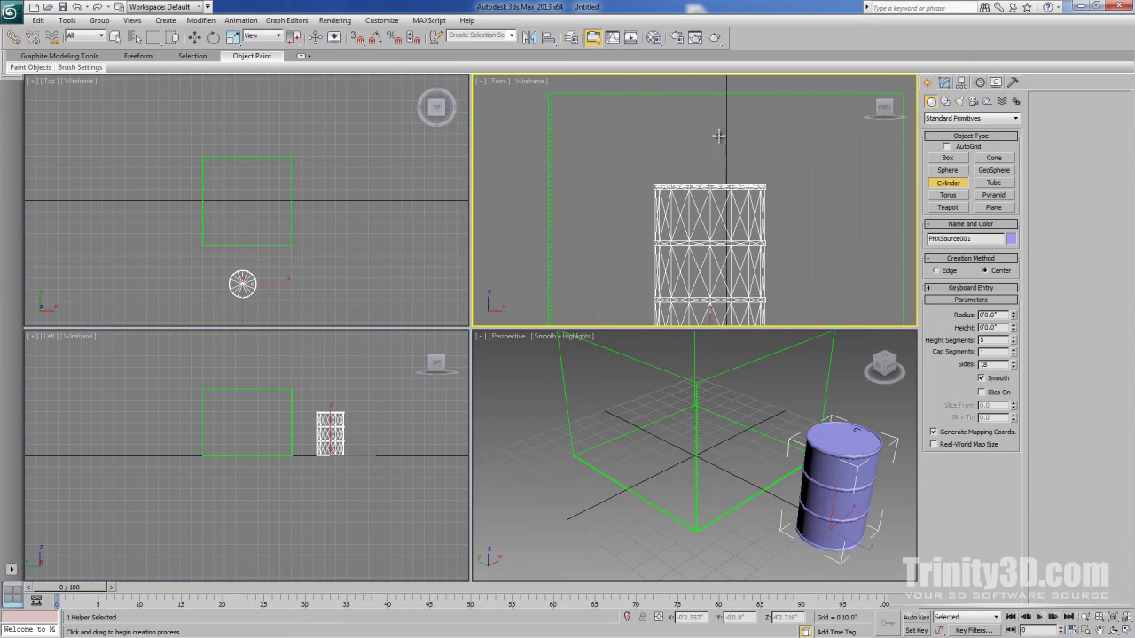
left_click_drag(720, 137, 739, 137)
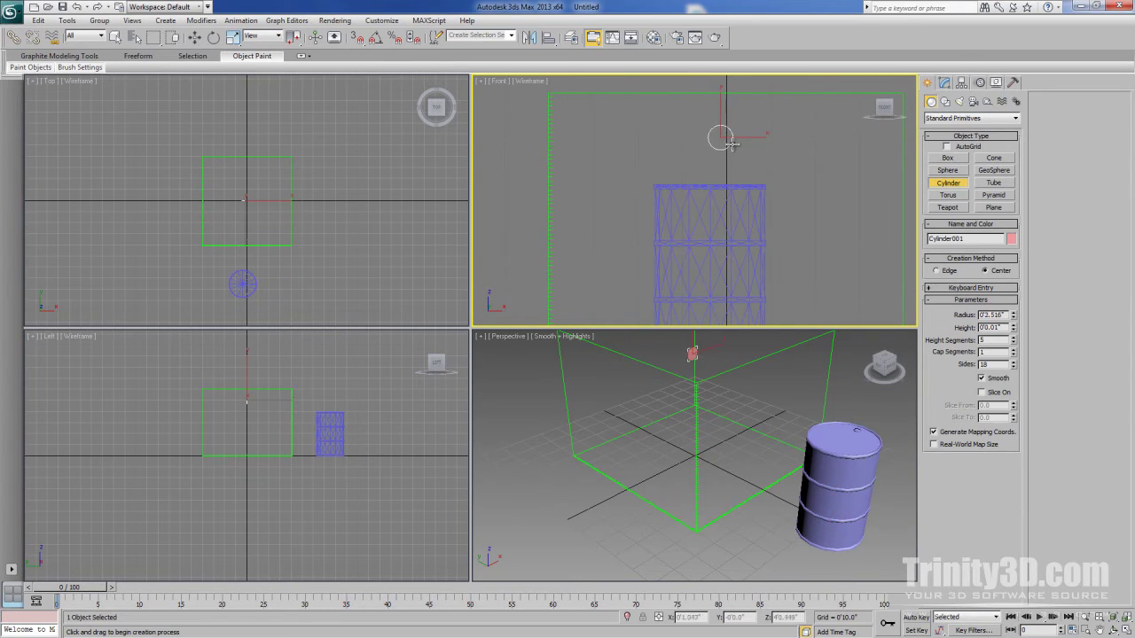
left_click(738, 73)
- Rotate the cylinder 90° onto its side with Angle Snap and slide it along Y
mouse_move(701, 400)
middle_mouse_down()
mouse_move(692, 445)
mouse_move(692, 417)
mouse_move(709, 407)
middle_mouse_up()
key("e")
key("a")
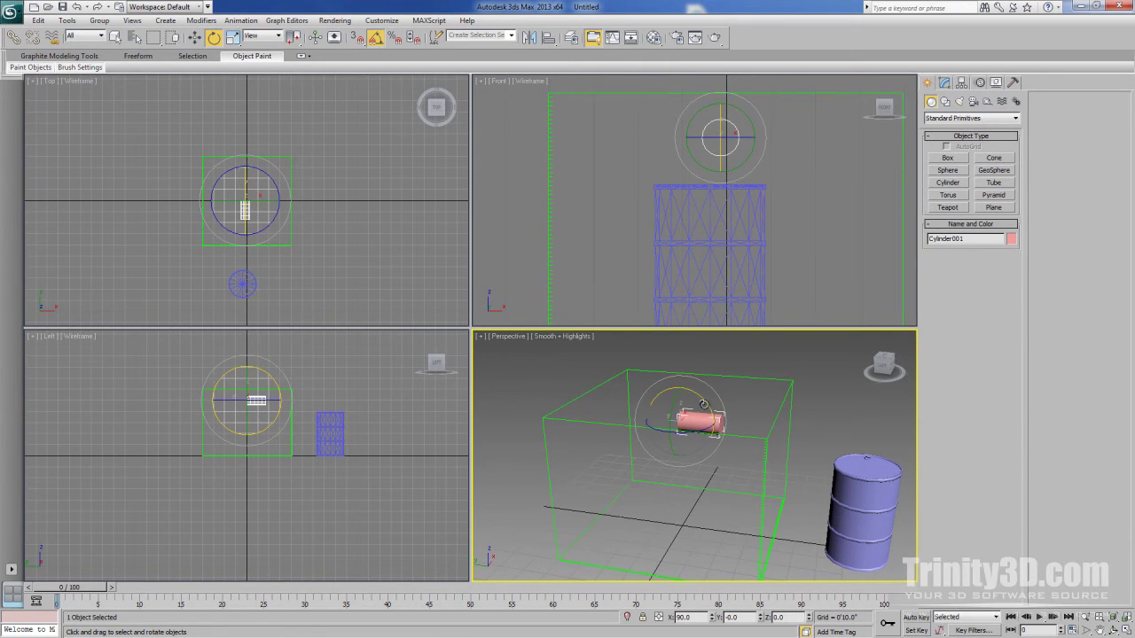
left_click_drag(704, 404, 622, 329)
key("w")
left_click_drag(654, 420, 592, 414)
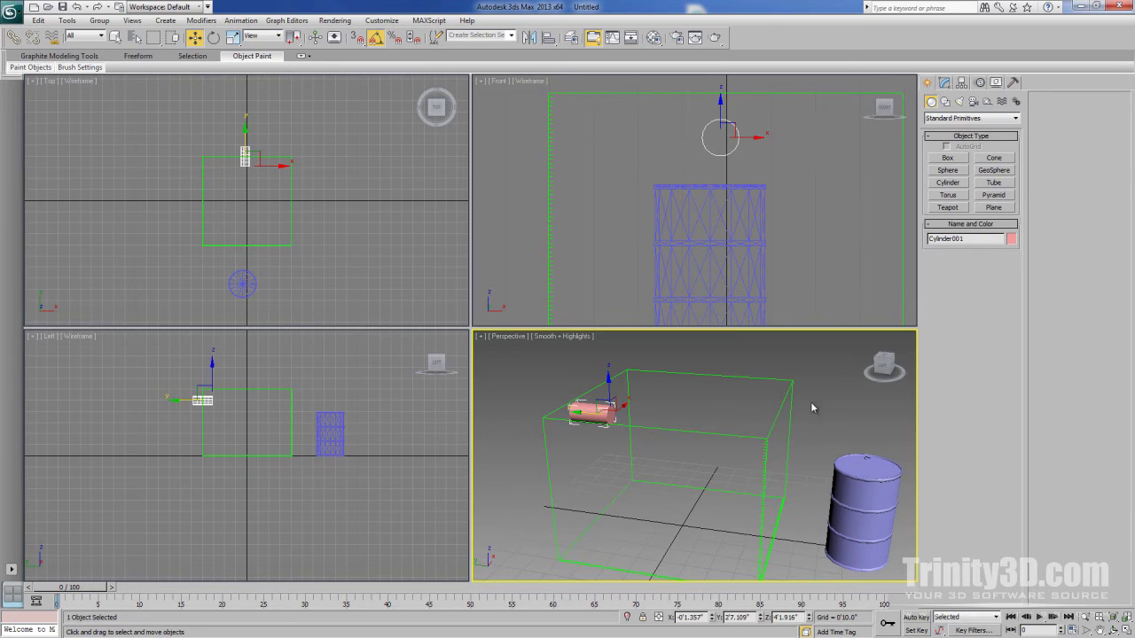
left_click(842, 484)
- Set the Phoenix source's Polygon ID to 2
left_click(945, 85)
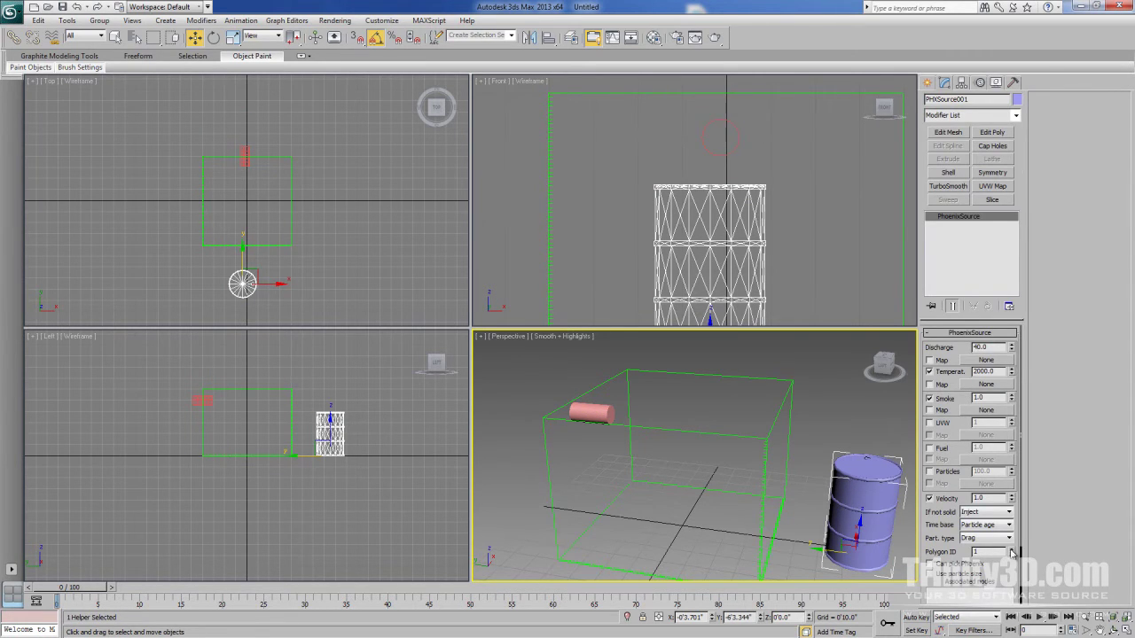
left_click(1010, 550)
left_click(594, 410)
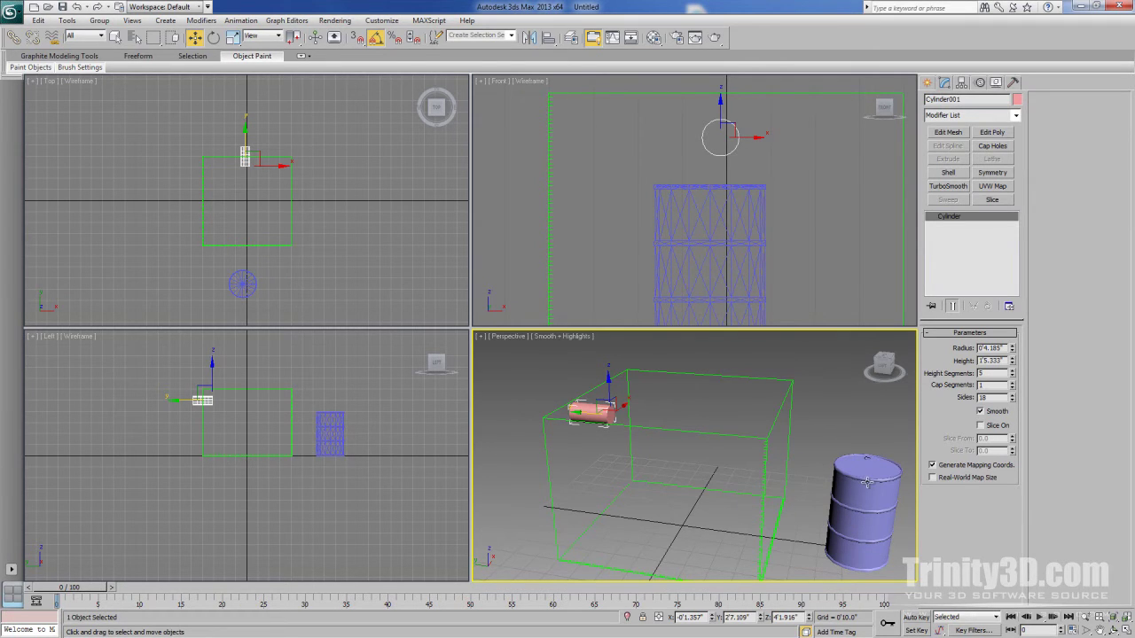
- Set the simulation grid's Liquid type to Fuel
left_click(768, 459)
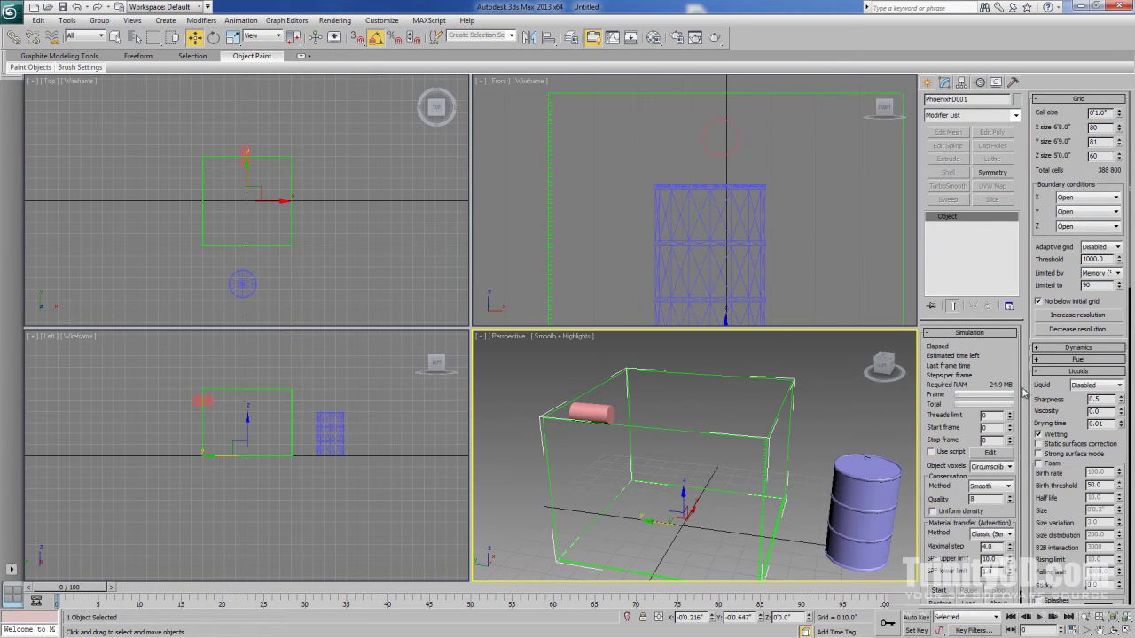
left_click_drag(1060, 401, 1060, 342)
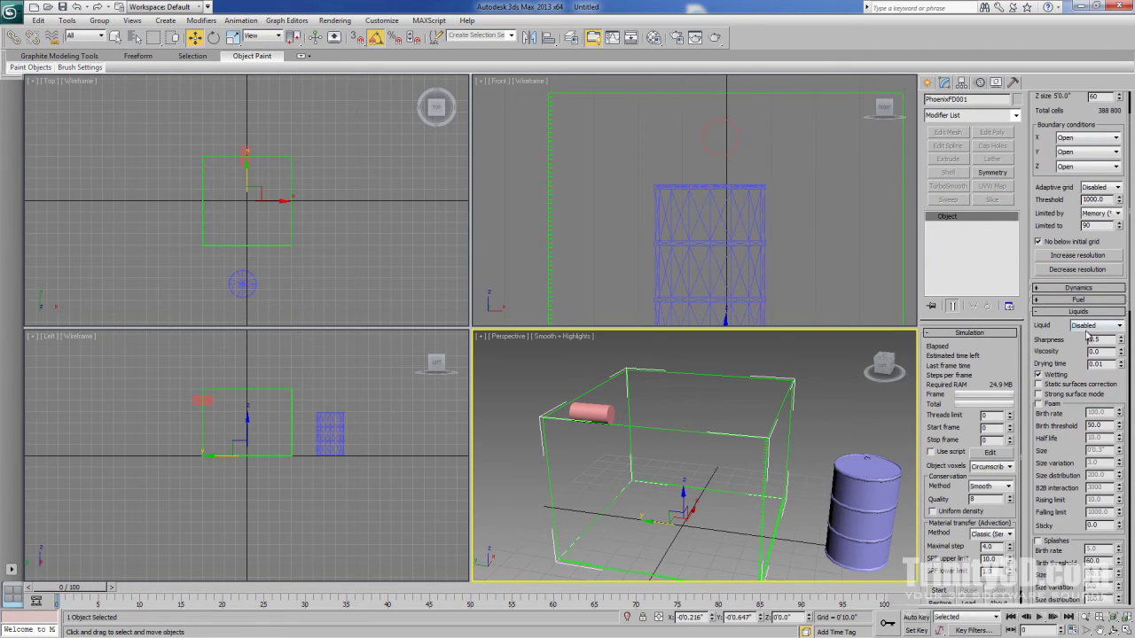
left_click(1091, 327)
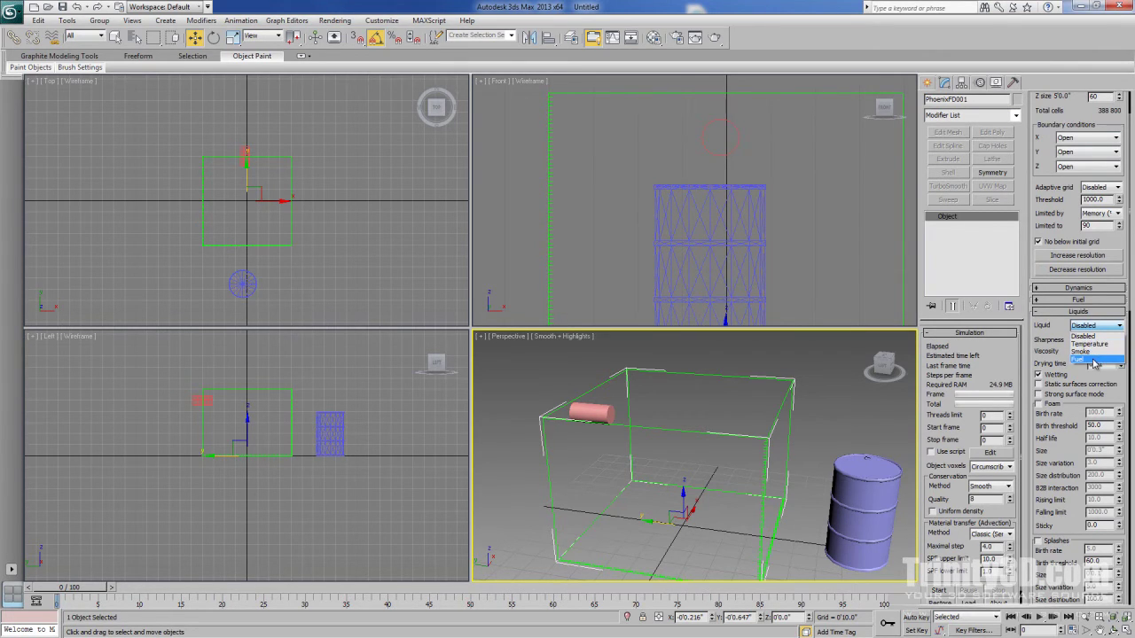
left_click(1094, 360)
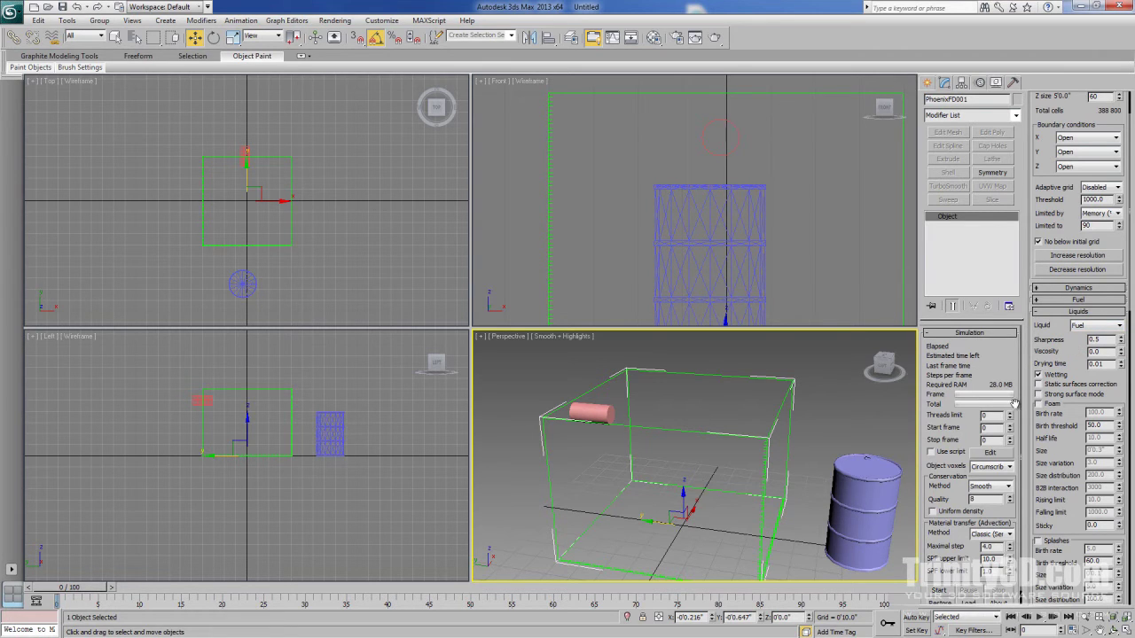
- Make the source emit Fuel instead of Smoke, using Cylinder001 as emitter
left_click(870, 501)
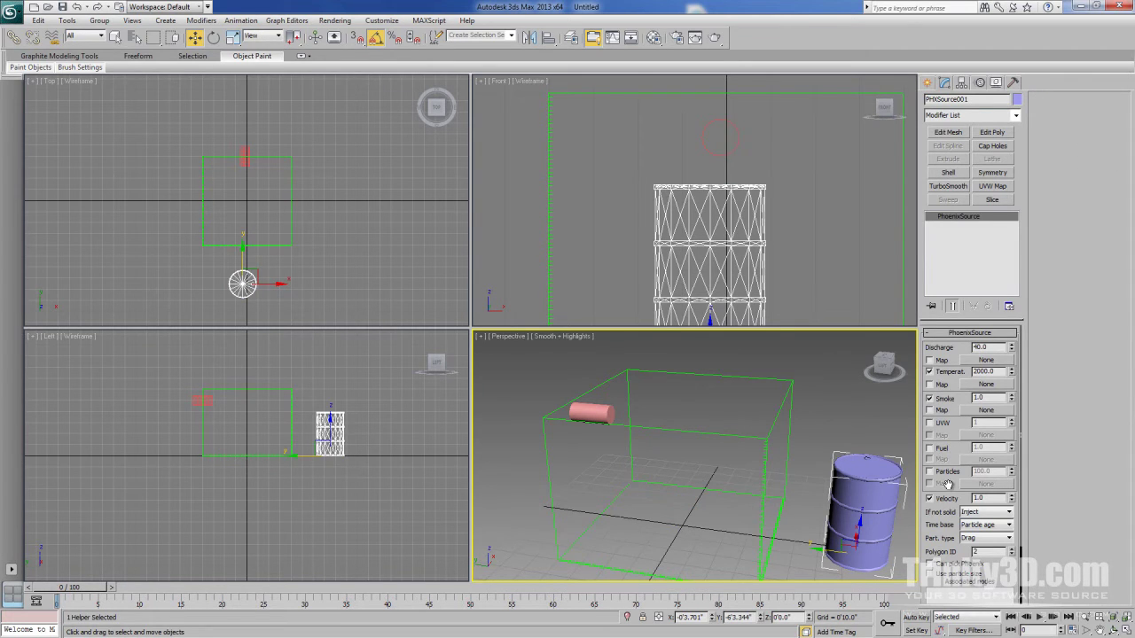
left_click(941, 450)
left_click(945, 399)
scroll(953, 523, "down", 3)
left_click(944, 592)
left_click(608, 413)
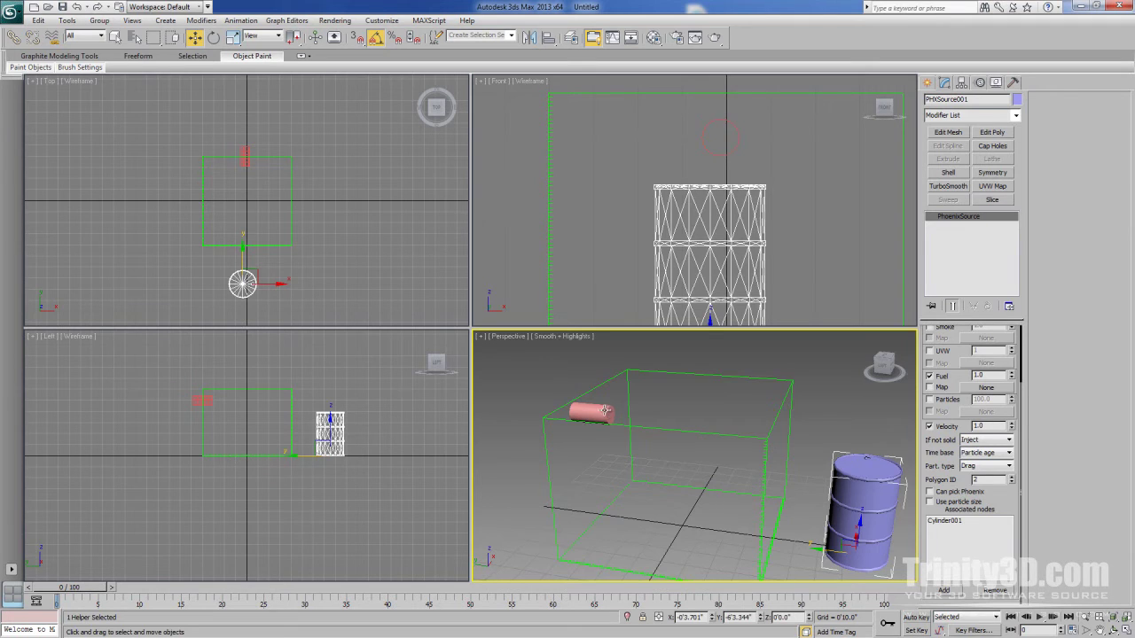
right_click(605, 410)
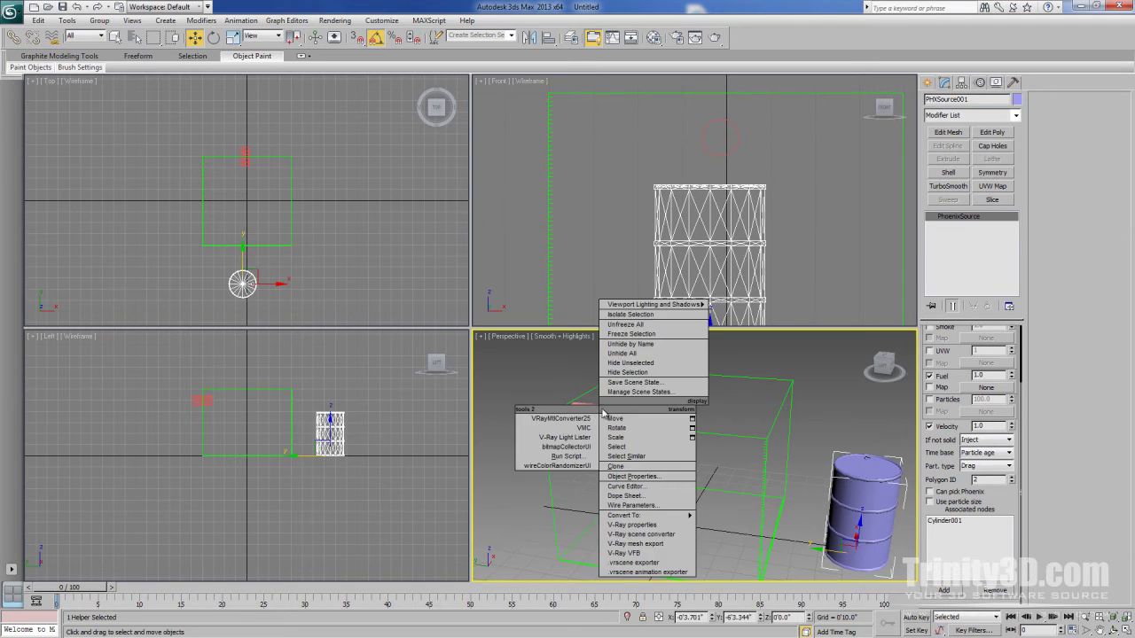
- Select the grid and scroll down to its output and simulation settings
left_click(766, 442)
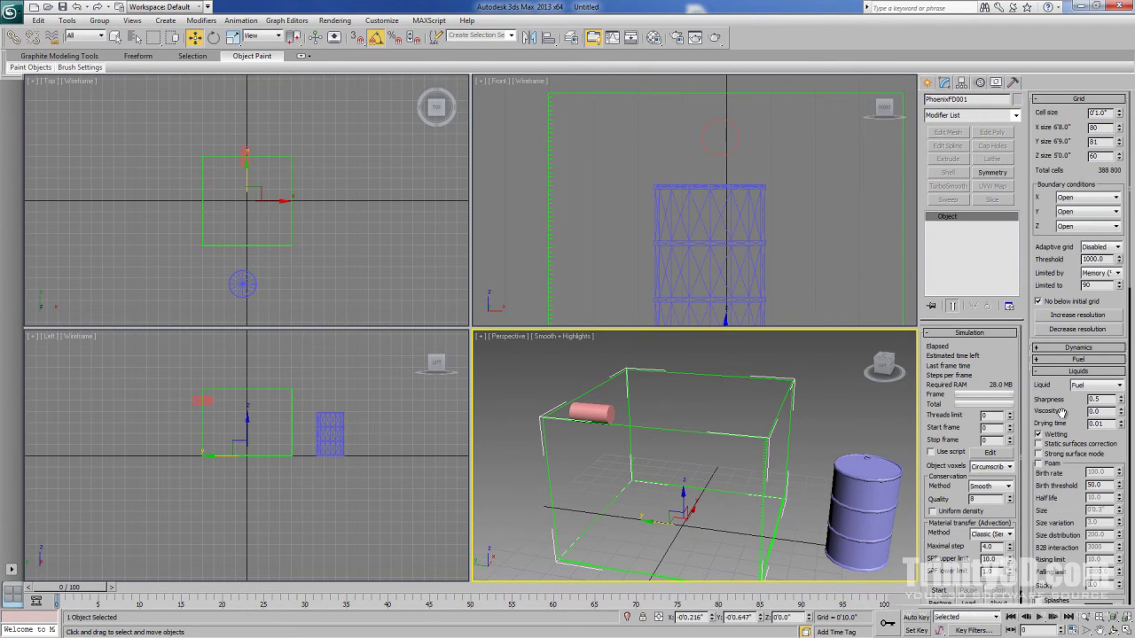
scroll(1064, 416, "down", 5)
scroll(1064, 376, "down", 5)
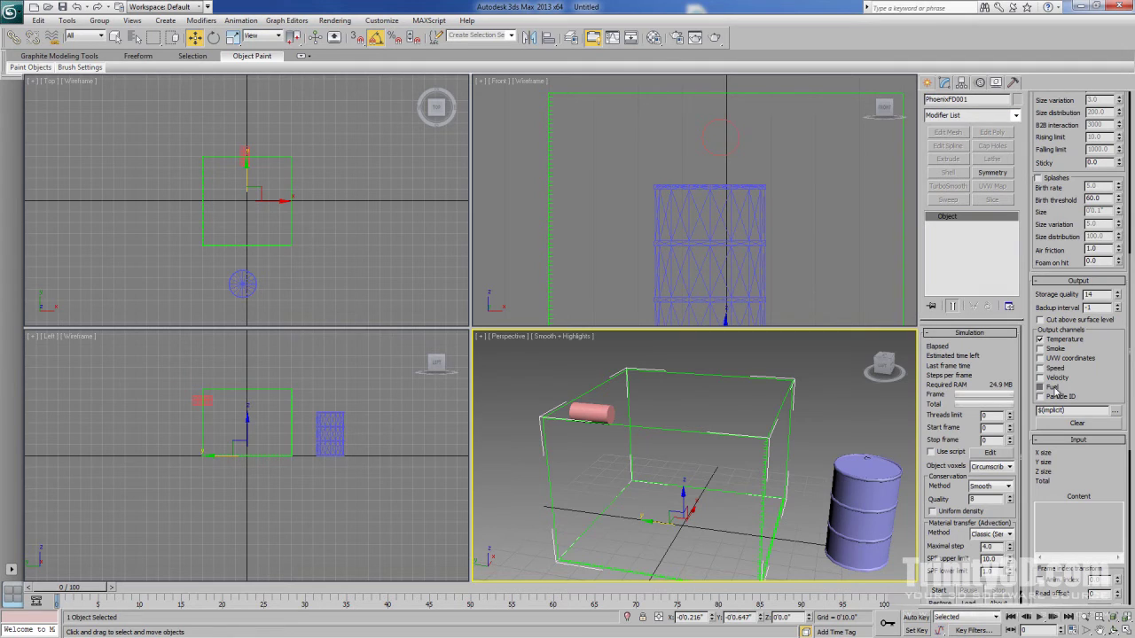
scroll(1113, 370, "down", 1)
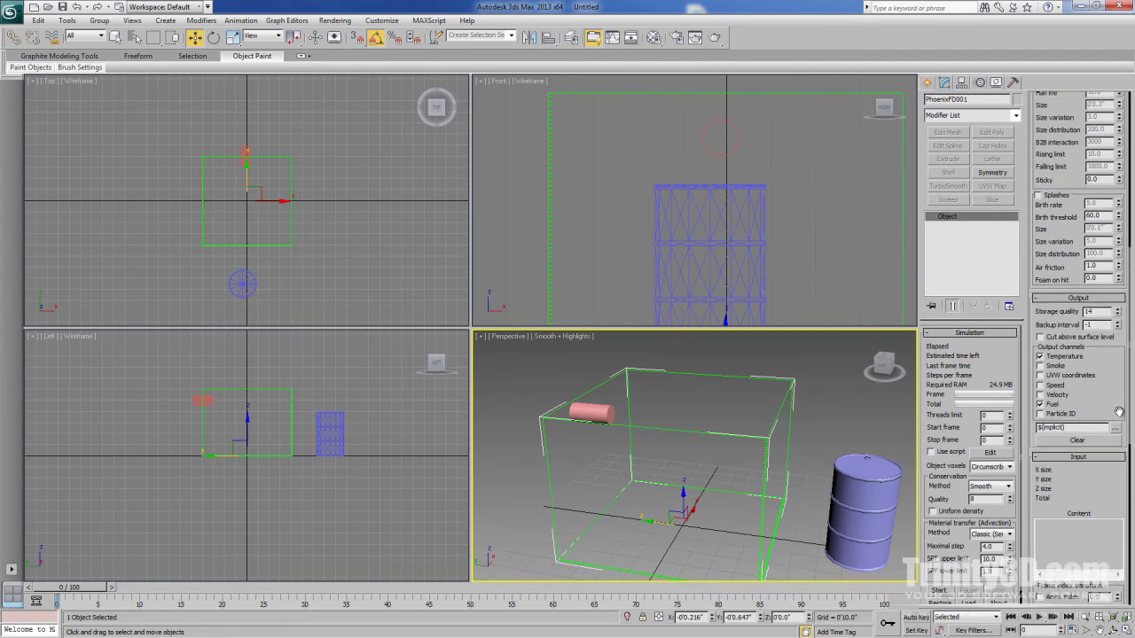
scroll(956, 549, "down", 1)
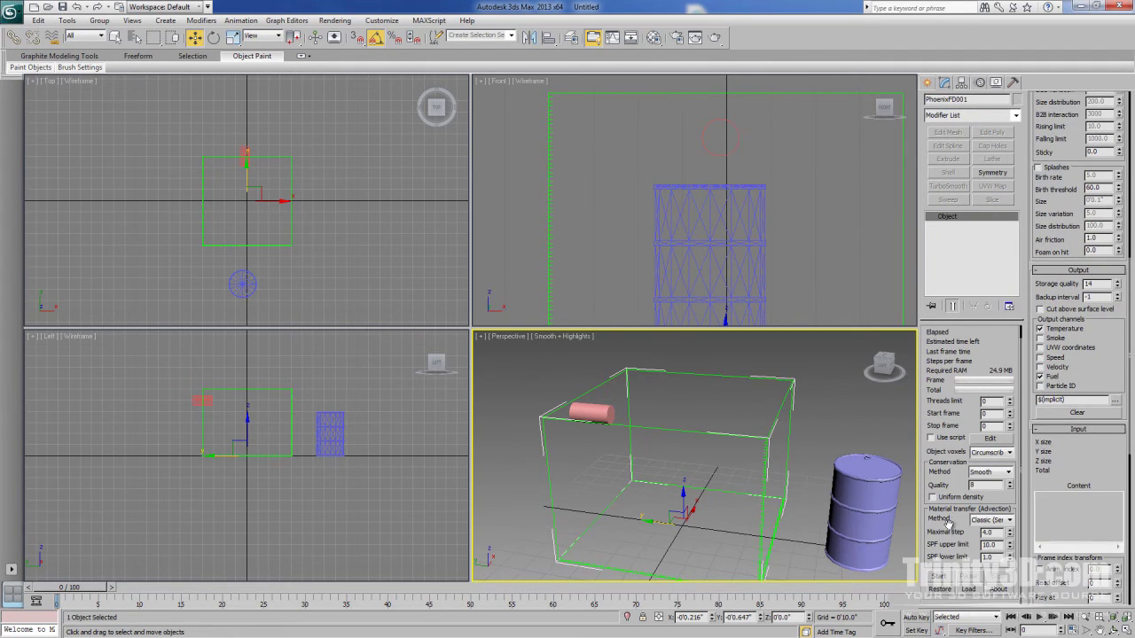
right_click(711, 548)
- Stop the first run, enter 2 in the Phoenix source settings, and restart the simulation
left_click(951, 576)
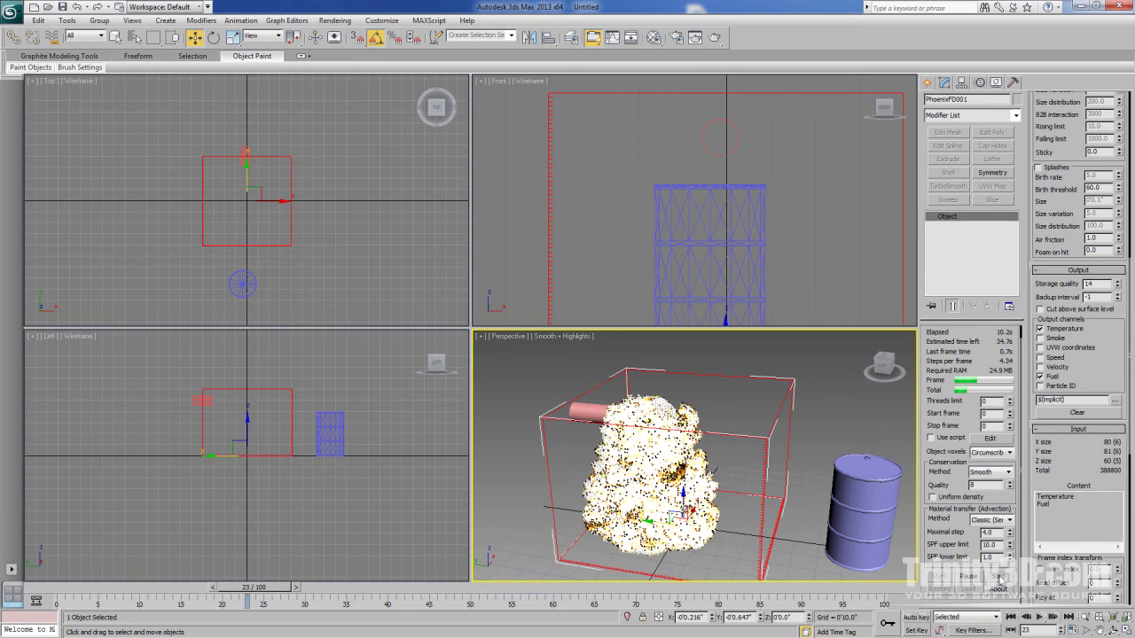
left_click(1000, 578)
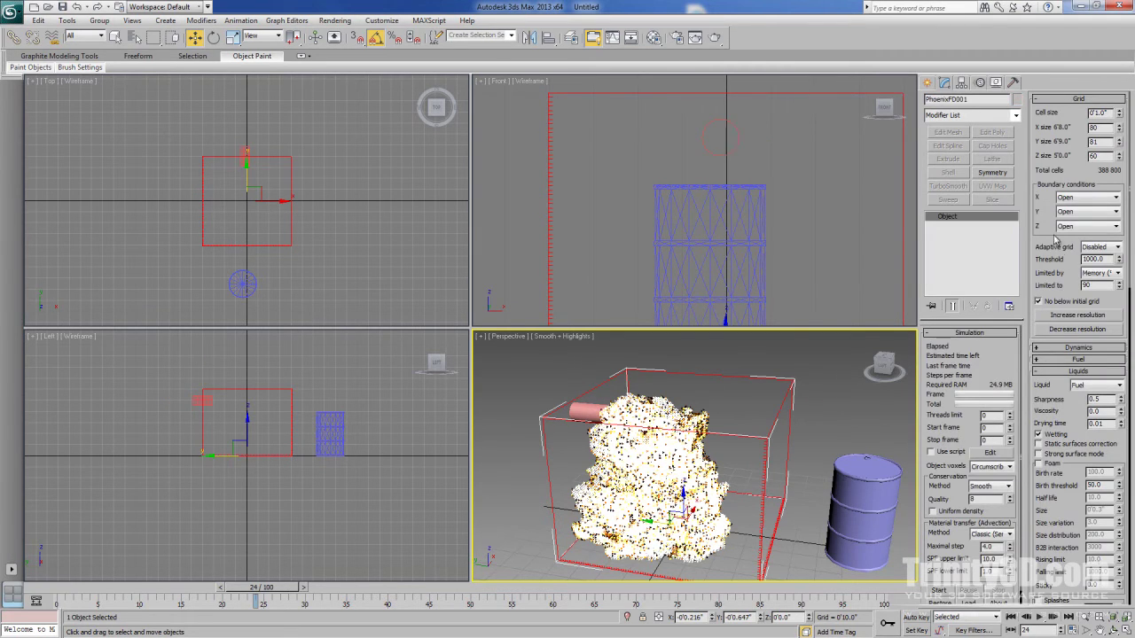
left_click(865, 488)
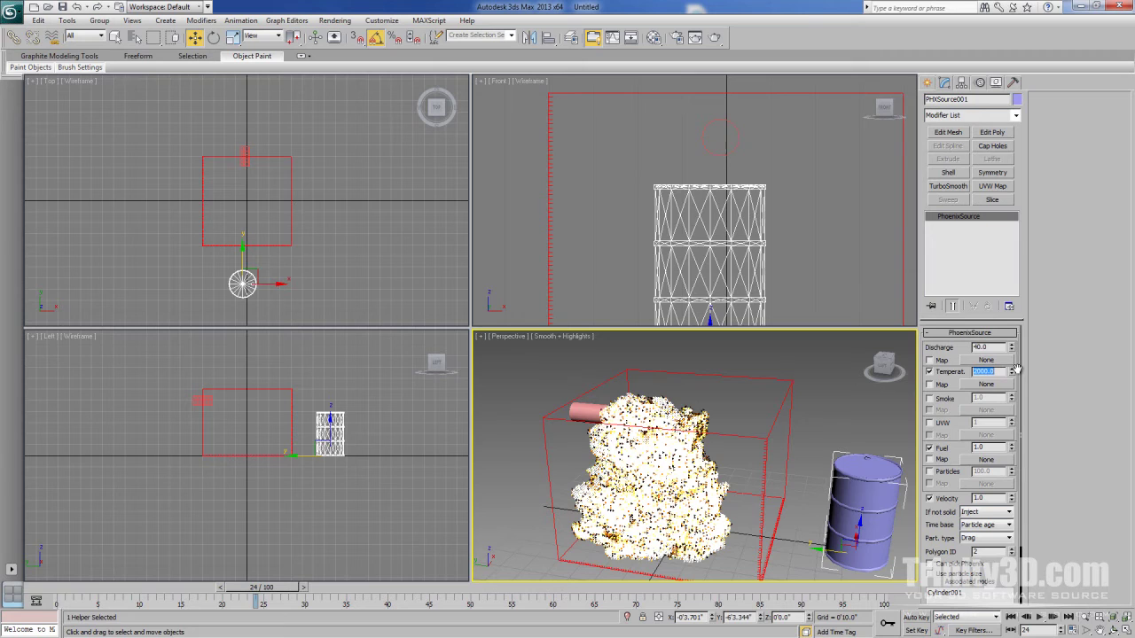
type("2")
left_click(783, 515)
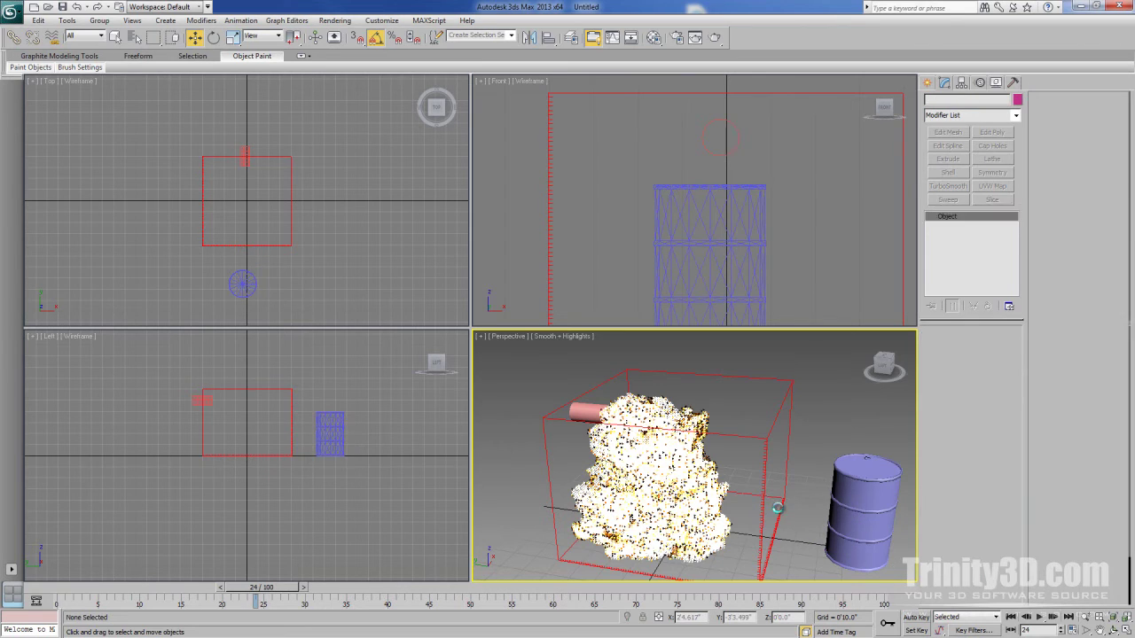
scroll(949, 545, "down", 2)
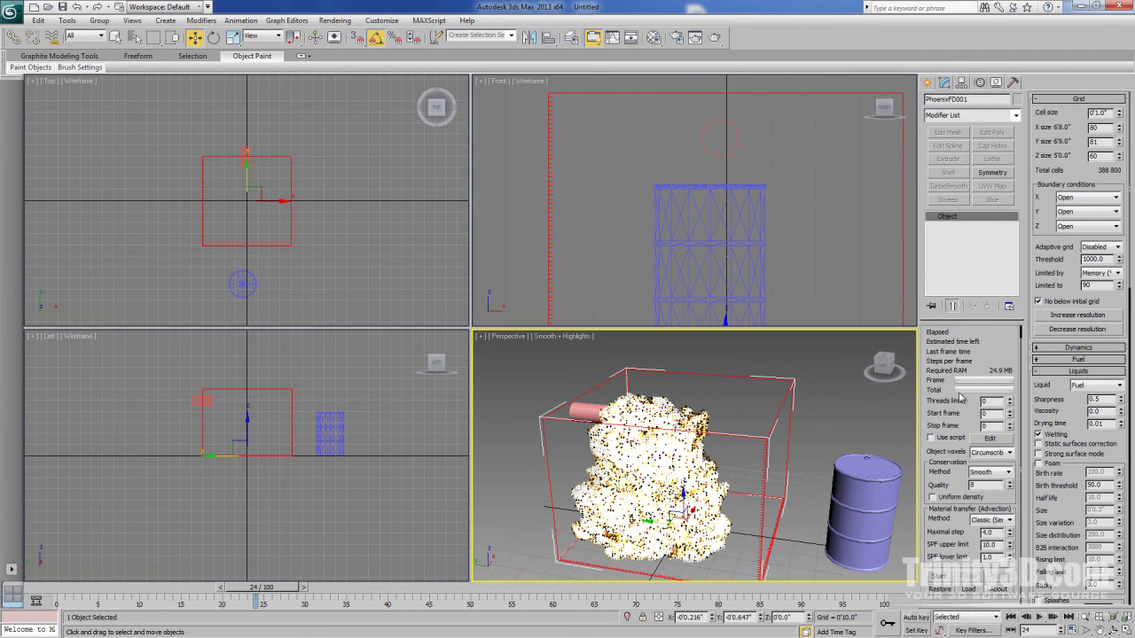
left_click(943, 577)
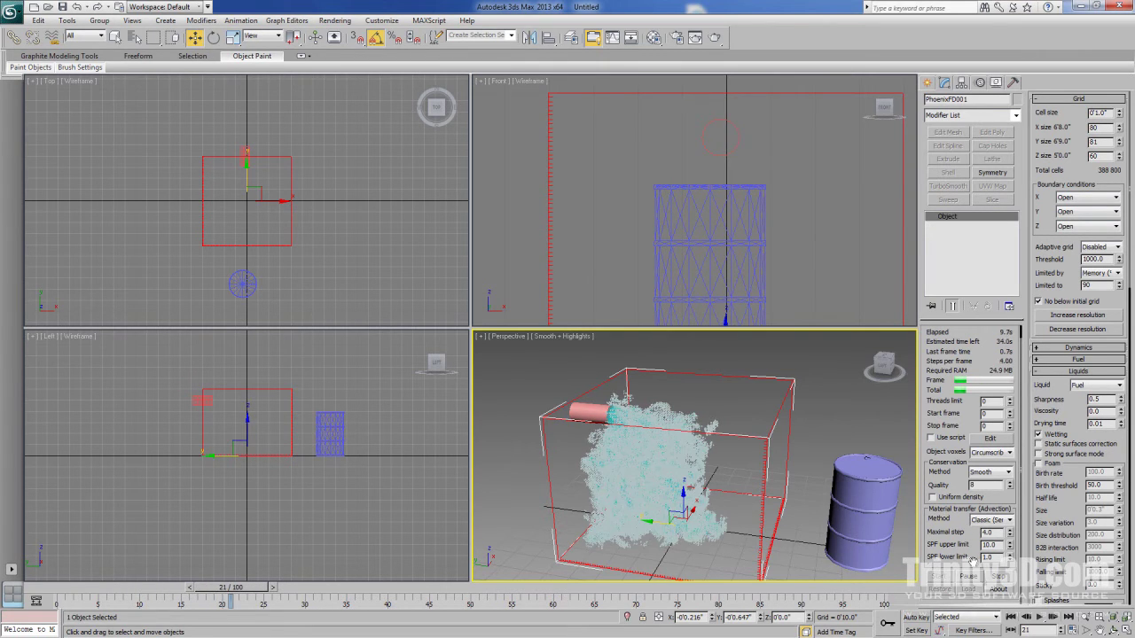
- Stop the simulation, review the Dynamics gravity settings, and start it again
left_click(1003, 578)
left_click(1078, 348)
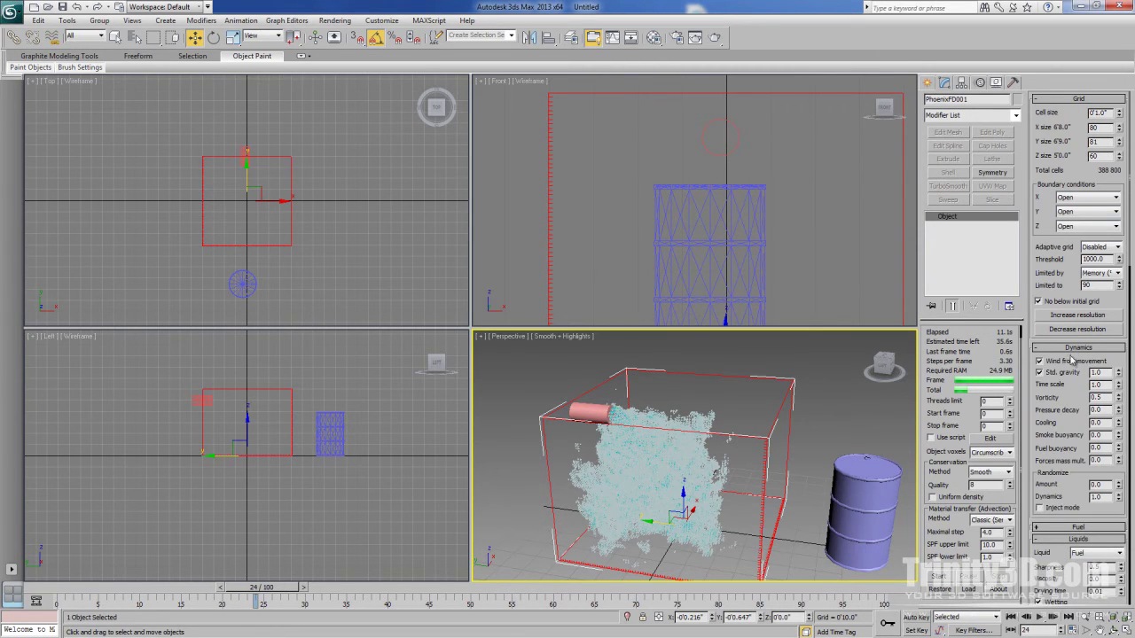
scroll(1058, 358, "down", 2)
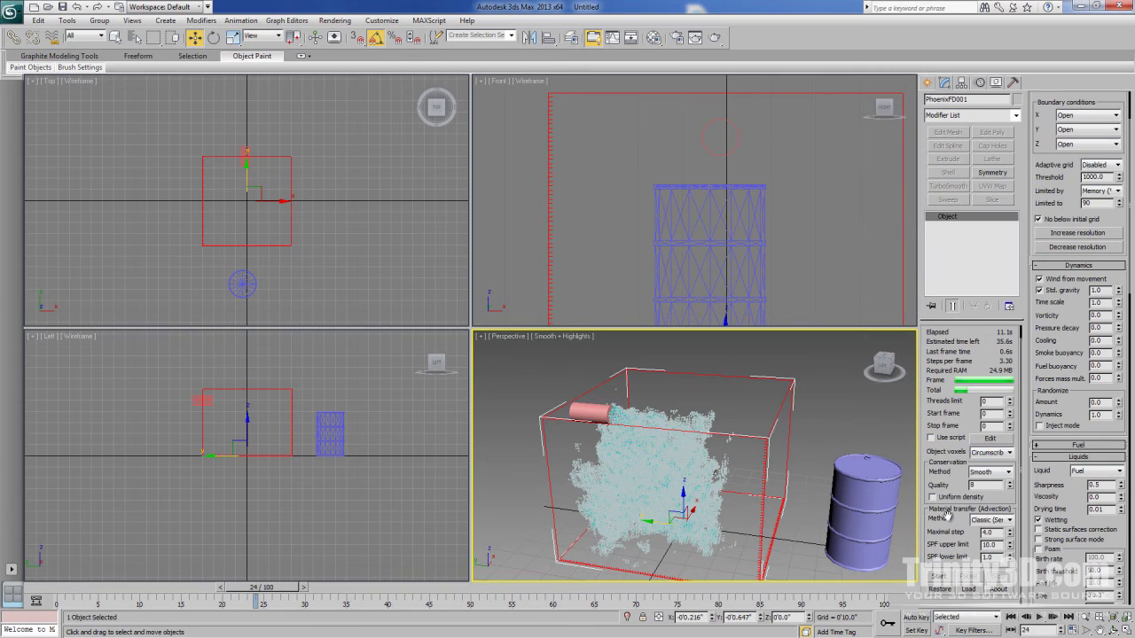
left_click(939, 577)
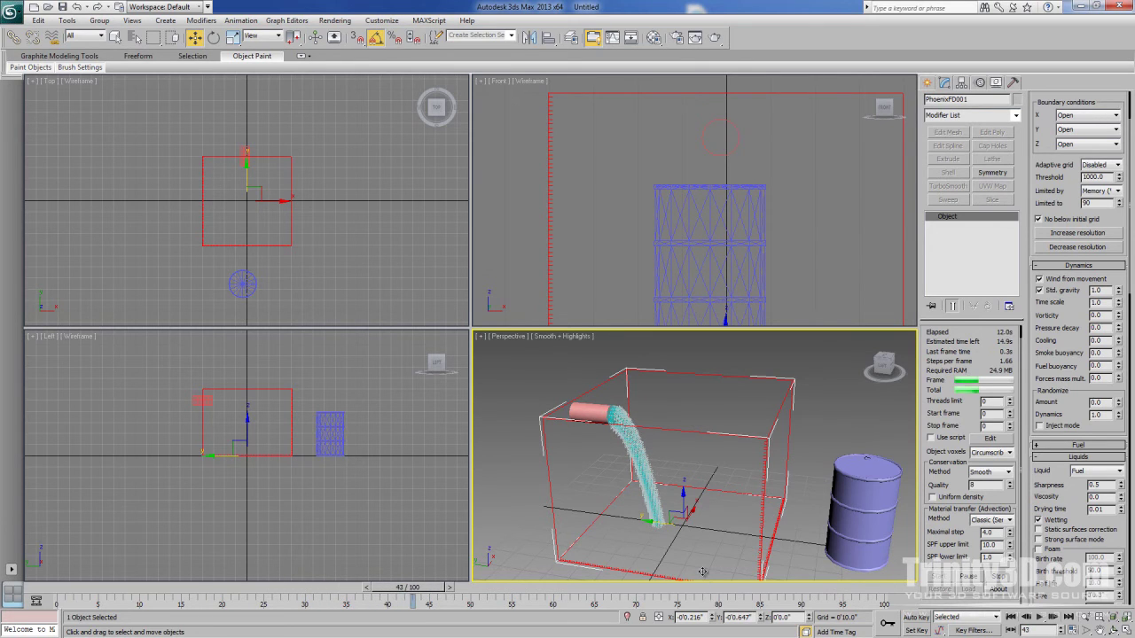
scroll(1063, 207, "up", 3)
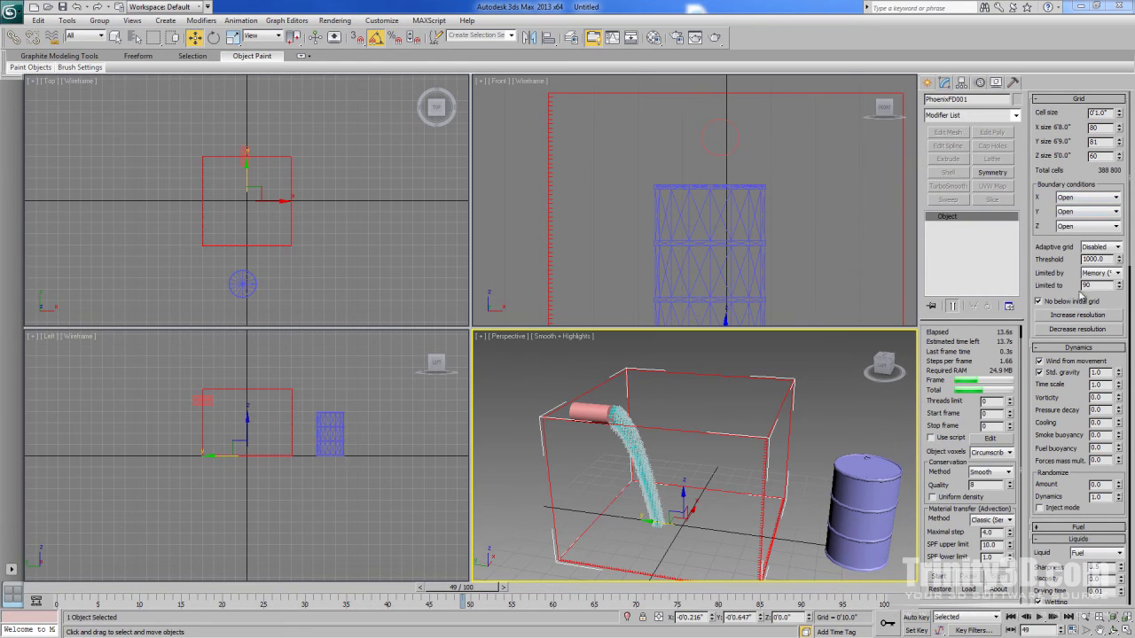
- Set the X, Y and Z boundary conditions to Jammed both
scroll(1078, 218, "down", 1)
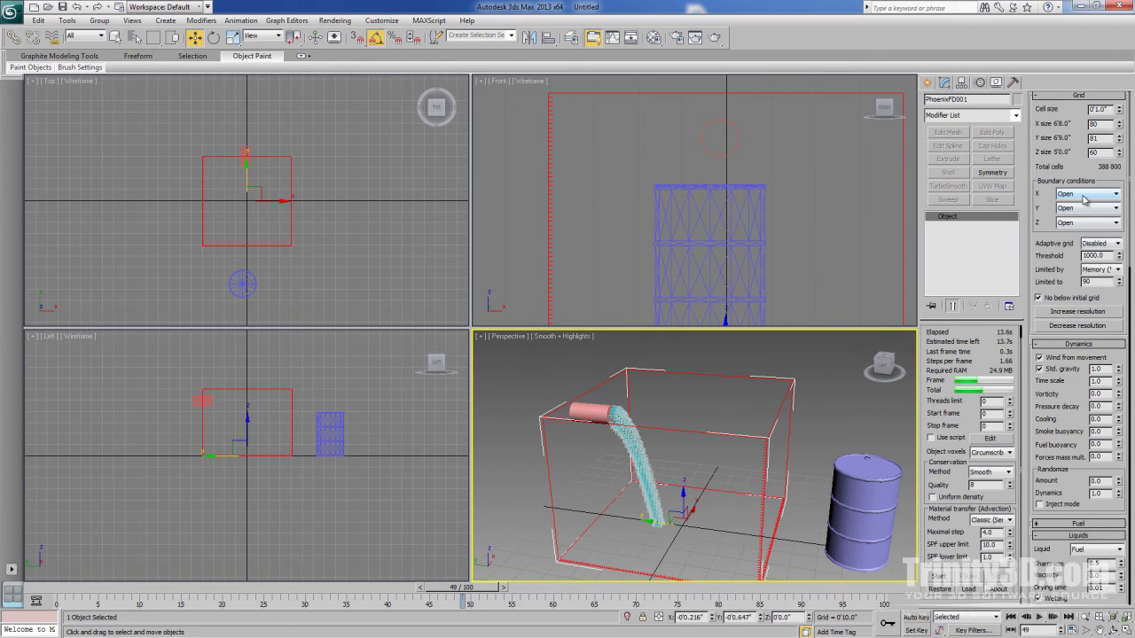
left_click(1085, 195)
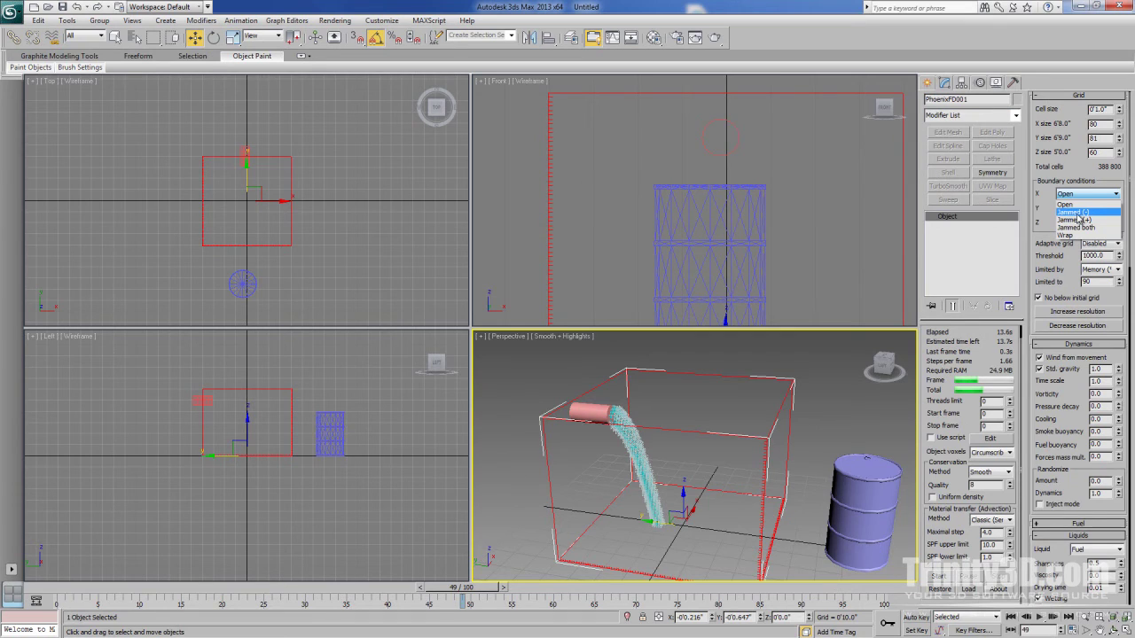
left_click(1065, 213)
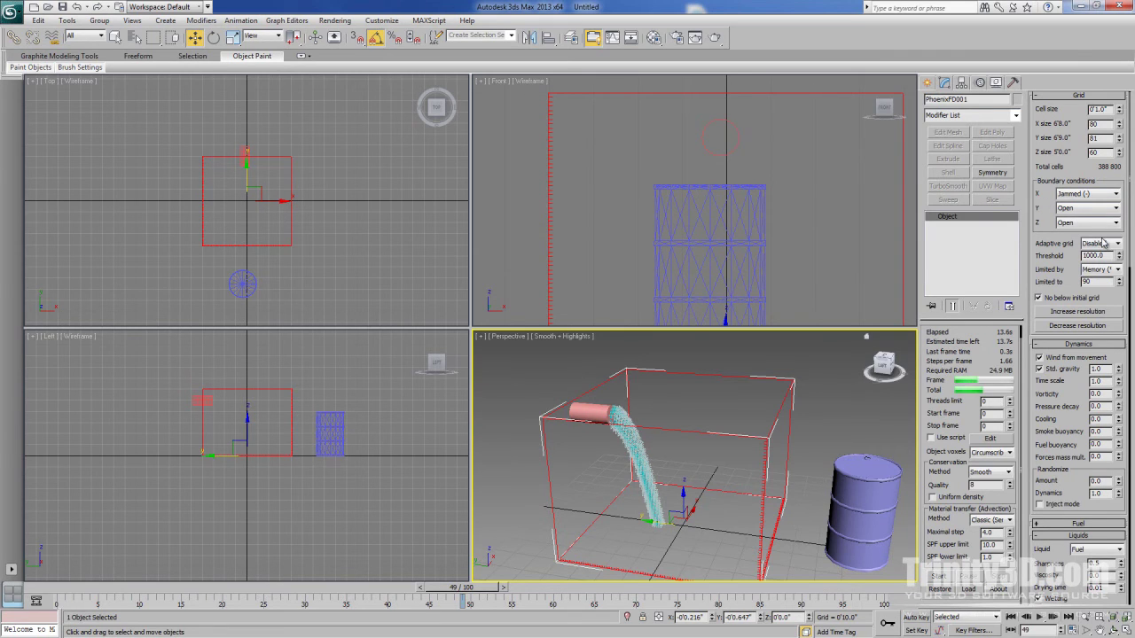
left_click(1089, 196)
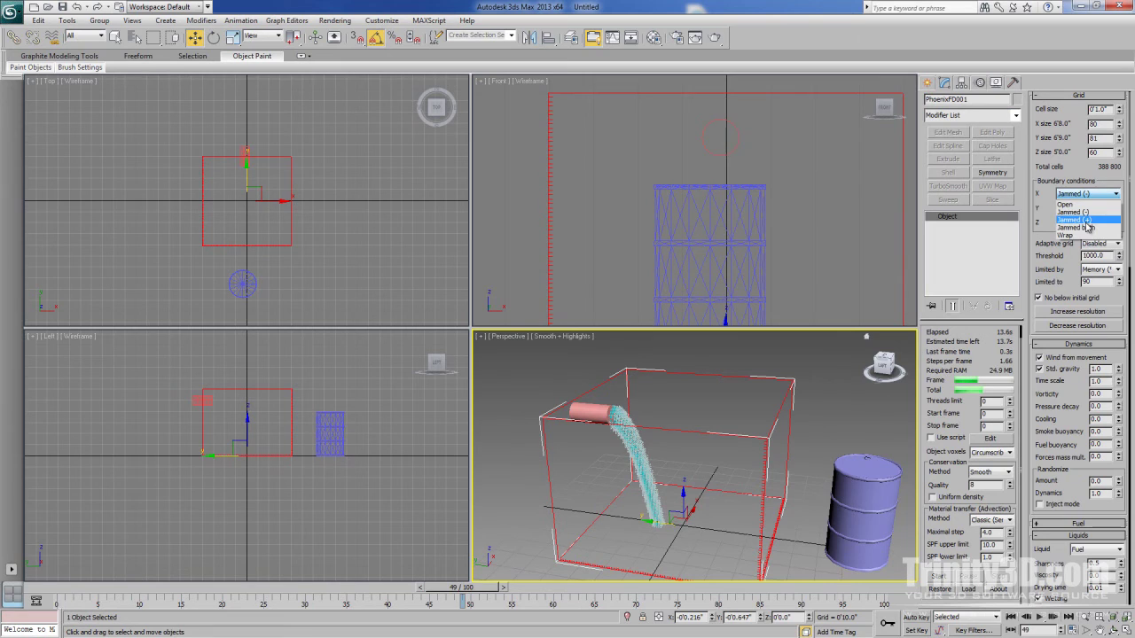
left_click(1087, 220)
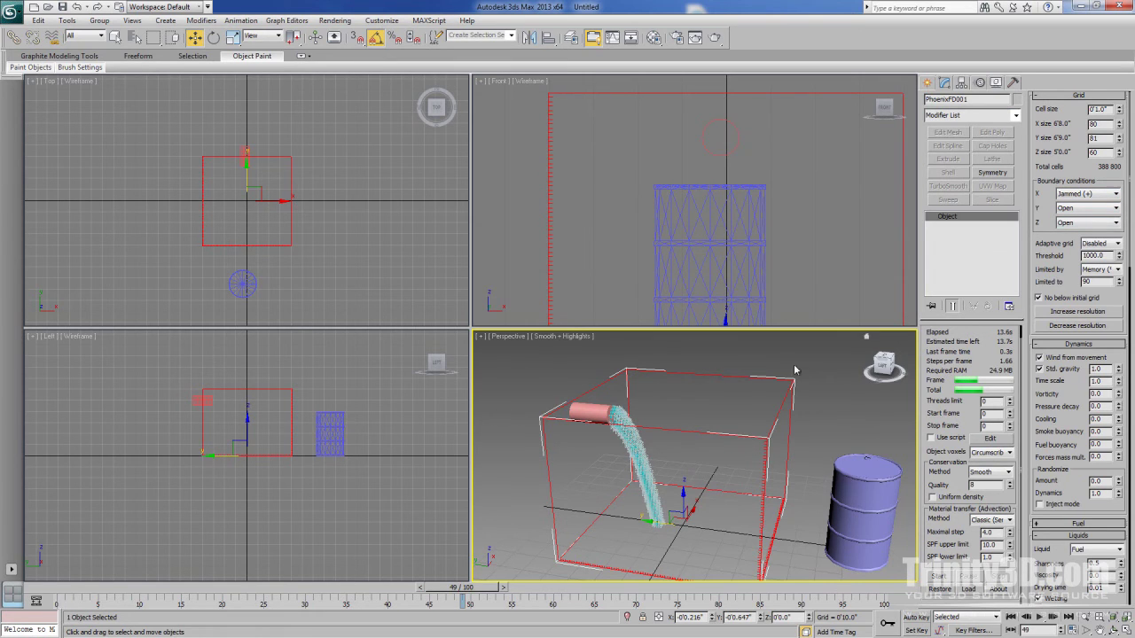
left_click(1091, 195)
left_click(1082, 228)
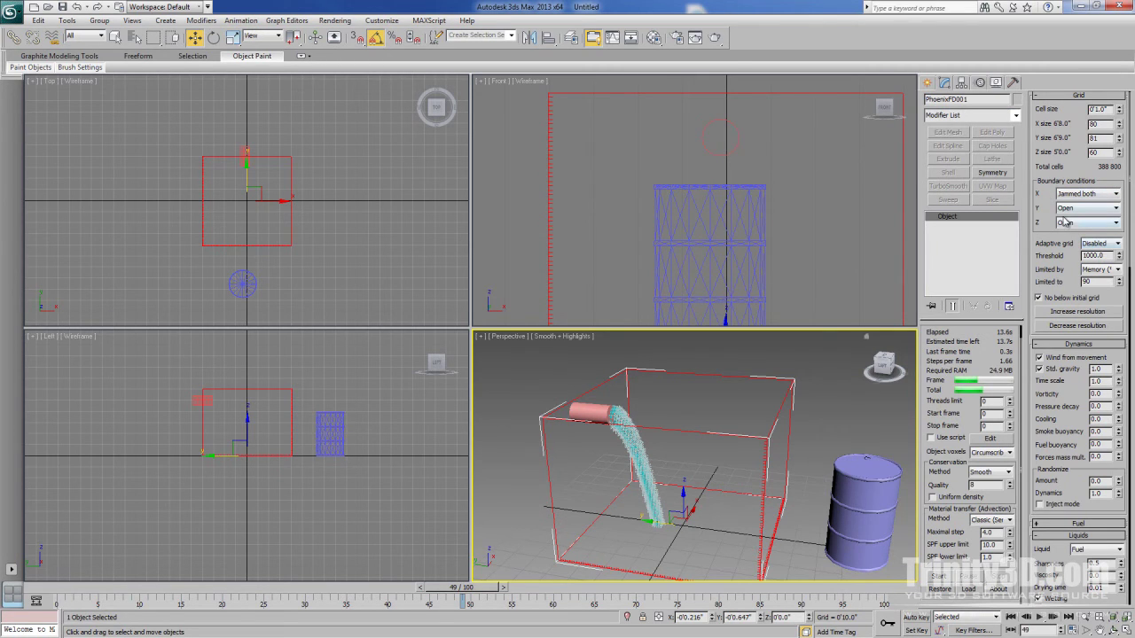
left_click(1090, 210)
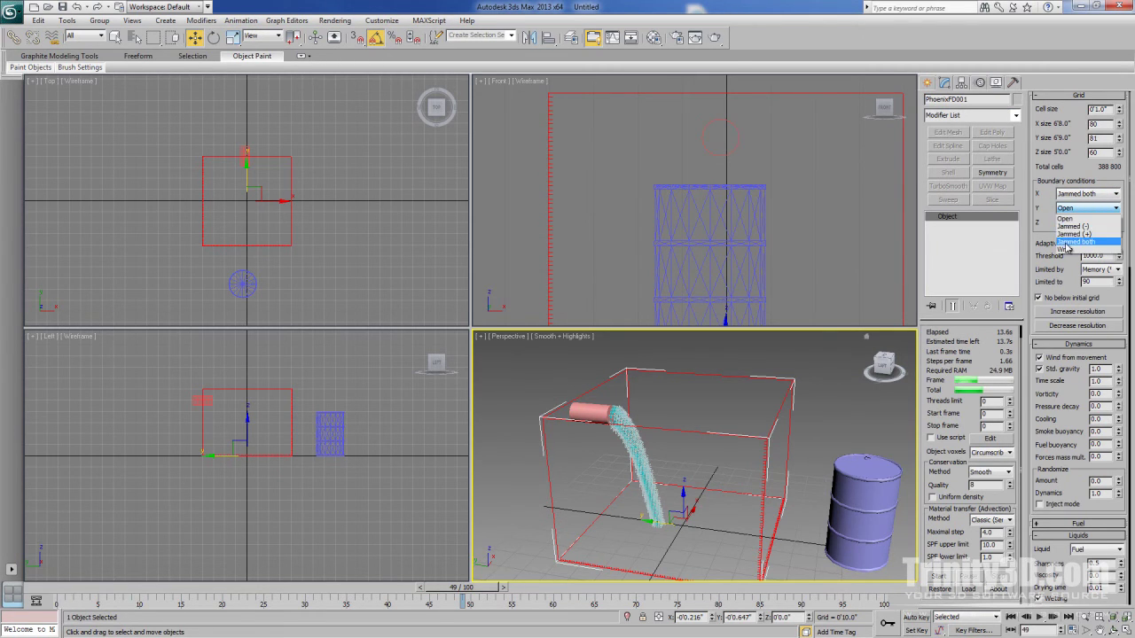
left_click(1079, 228)
left_click(1079, 225)
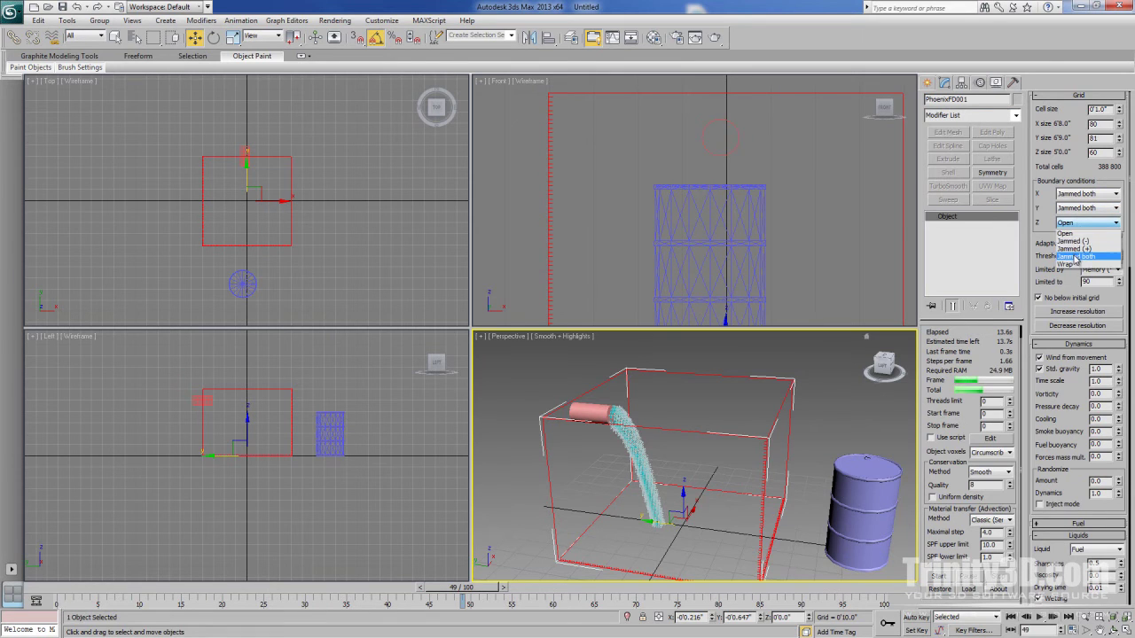
left_click(1077, 250)
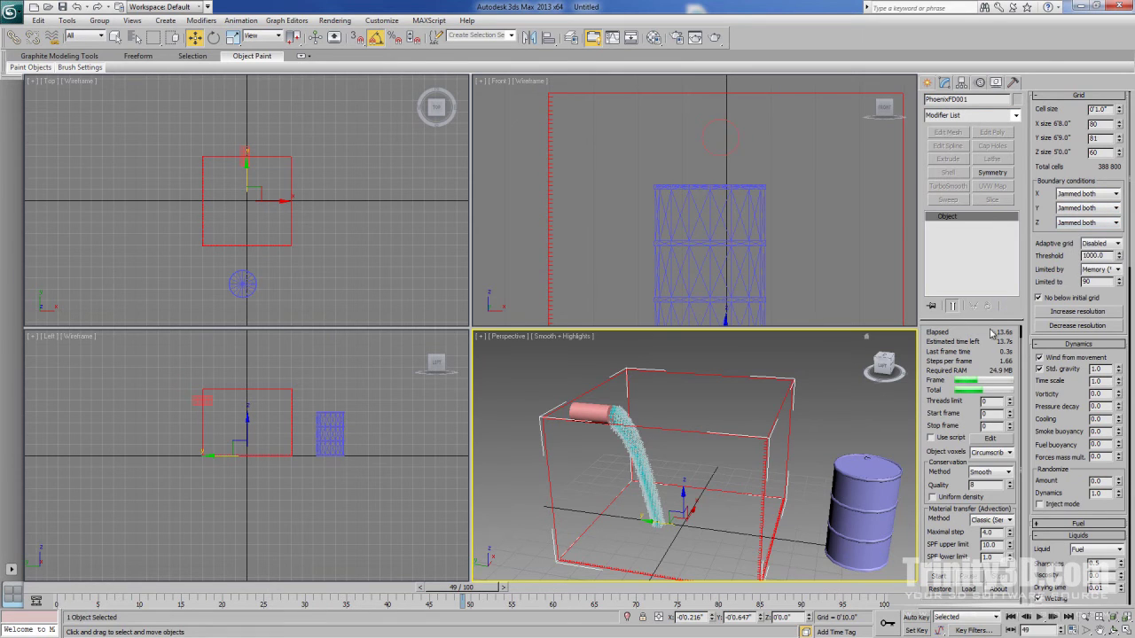
- Rerun the simulation, stop it at frame 62, and keep Z as Jammed both
left_click(938, 578)
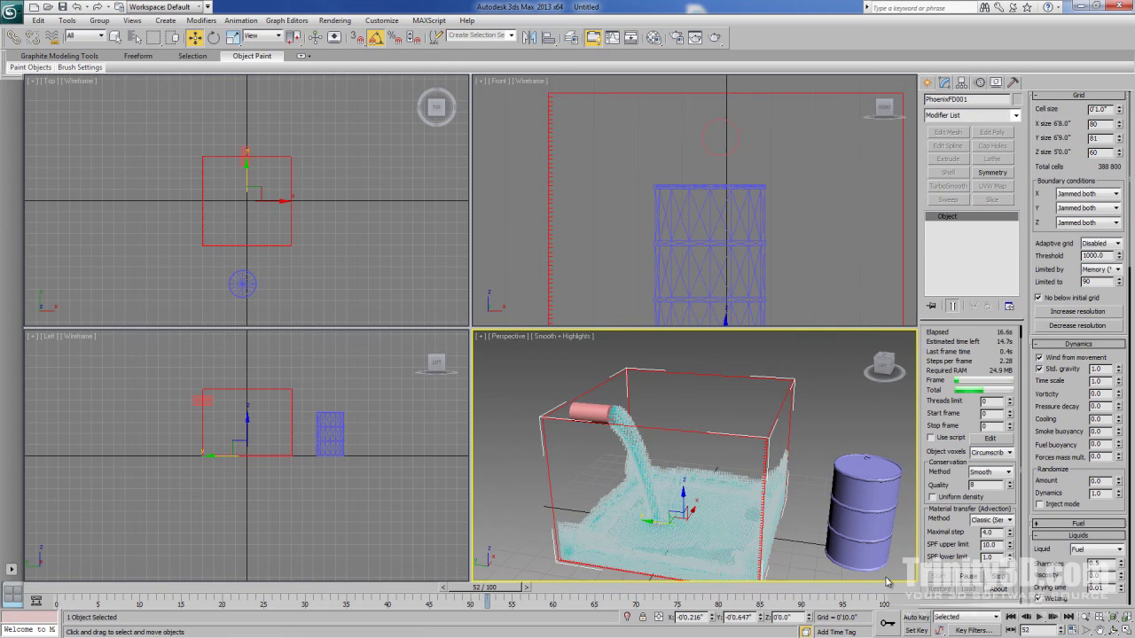
left_click(996, 577)
left_click(1082, 222)
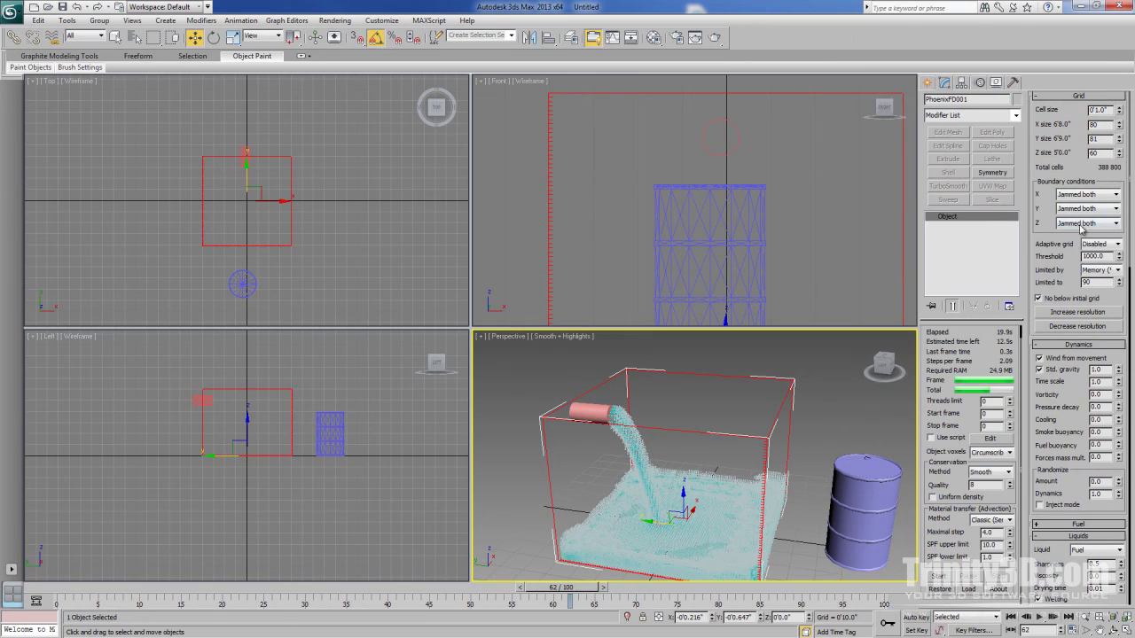
left_click(1047, 287)
- Deselect the grid and do a quick test render of the perspective view
scroll(1058, 431, "down", 3)
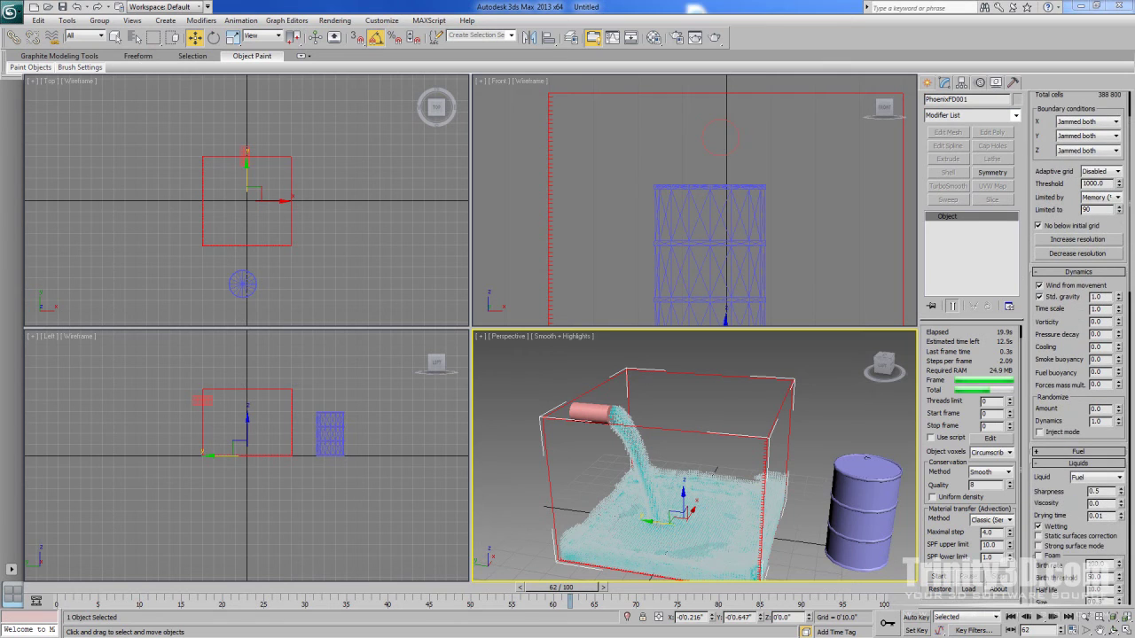
left_click(911, 512)
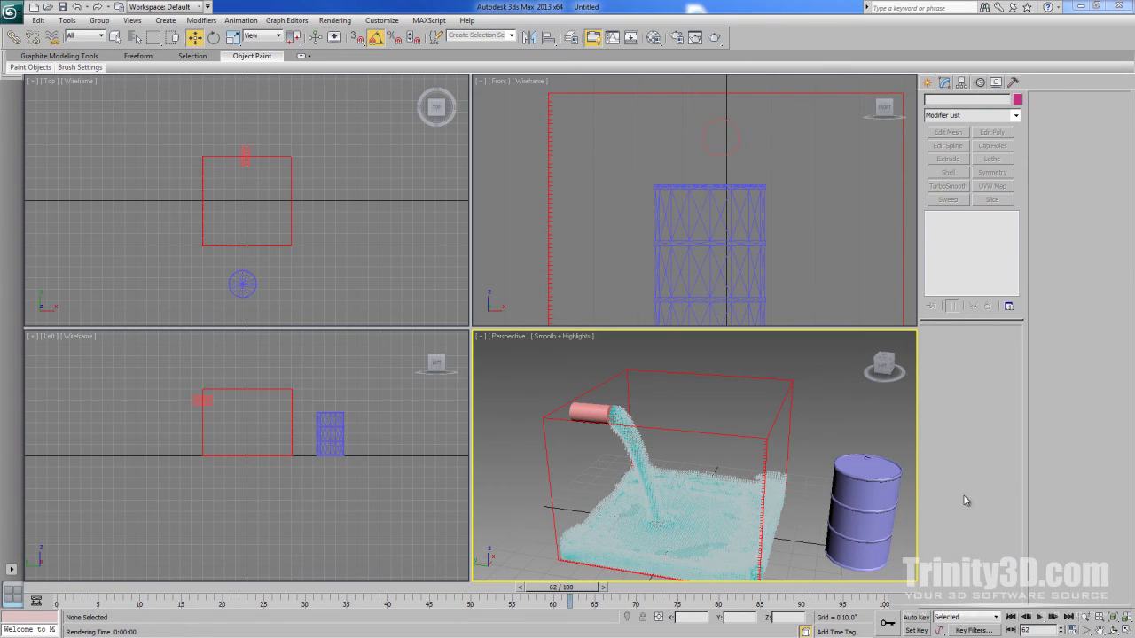
left_click(715, 37)
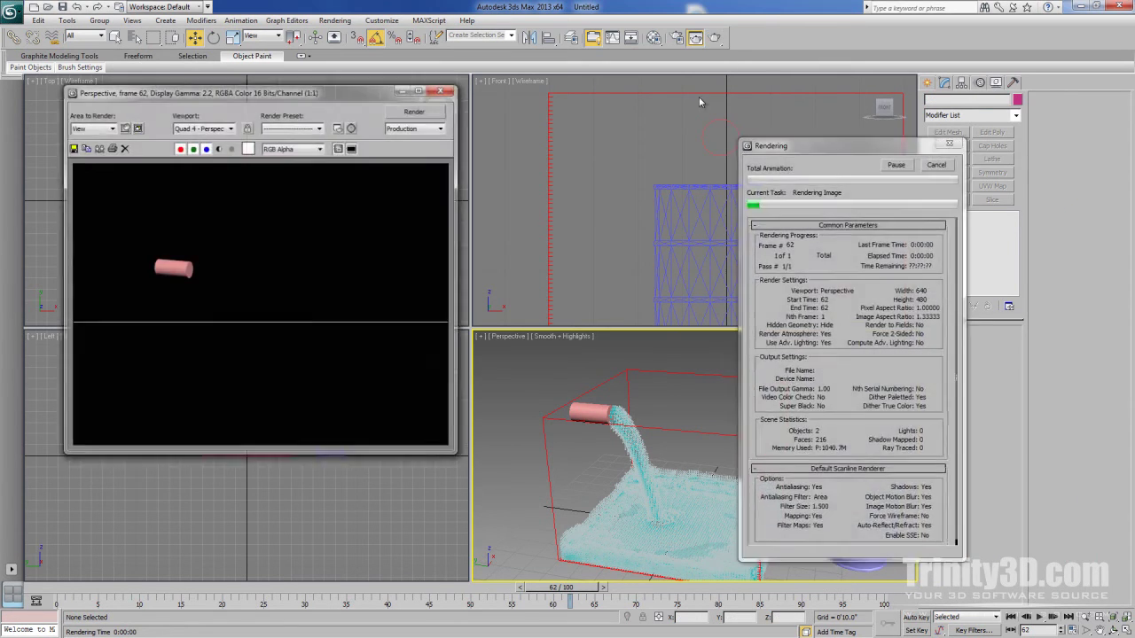
left_click(439, 91)
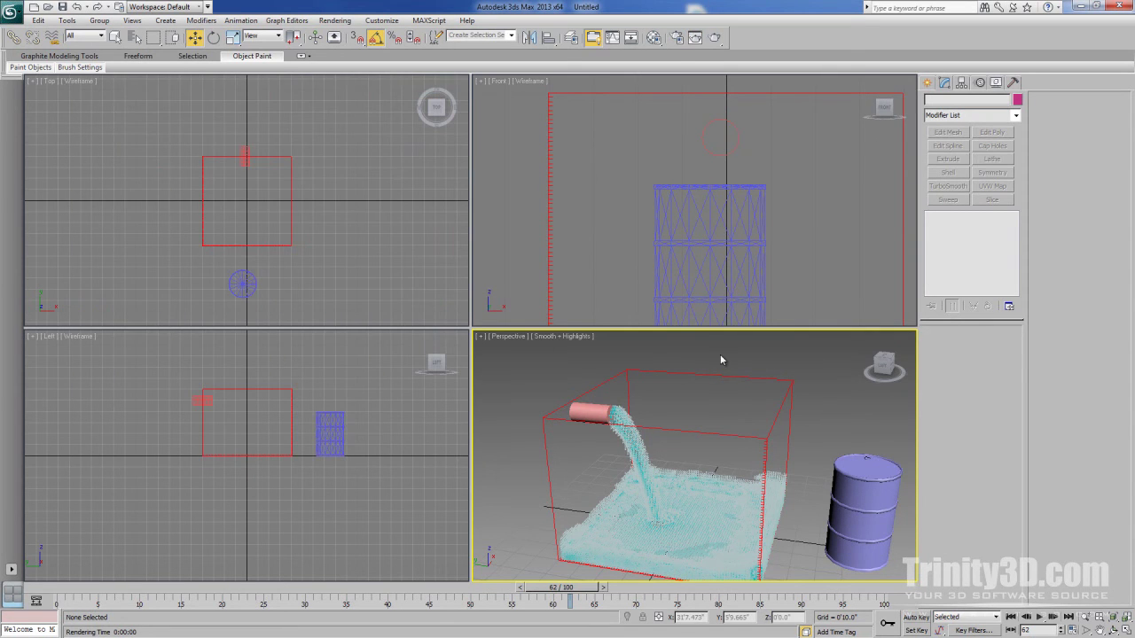
- Assign V-Ray Adv as the production renderer in Render Setup
left_click(676, 38)
scroll(865, 362, "down", 2)
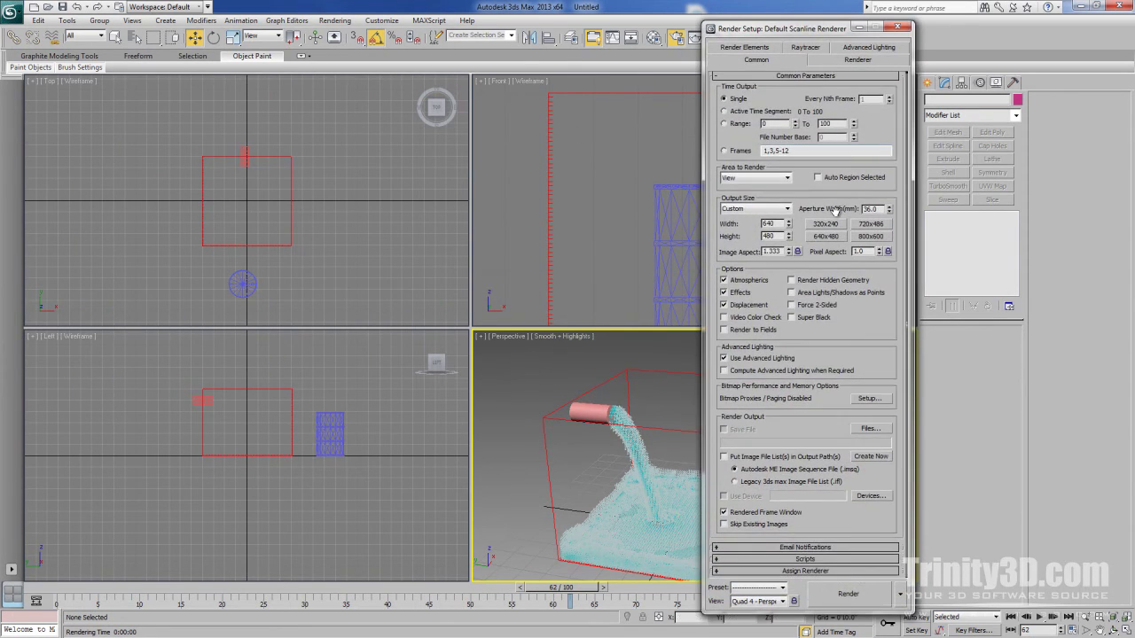
left_click(857, 573)
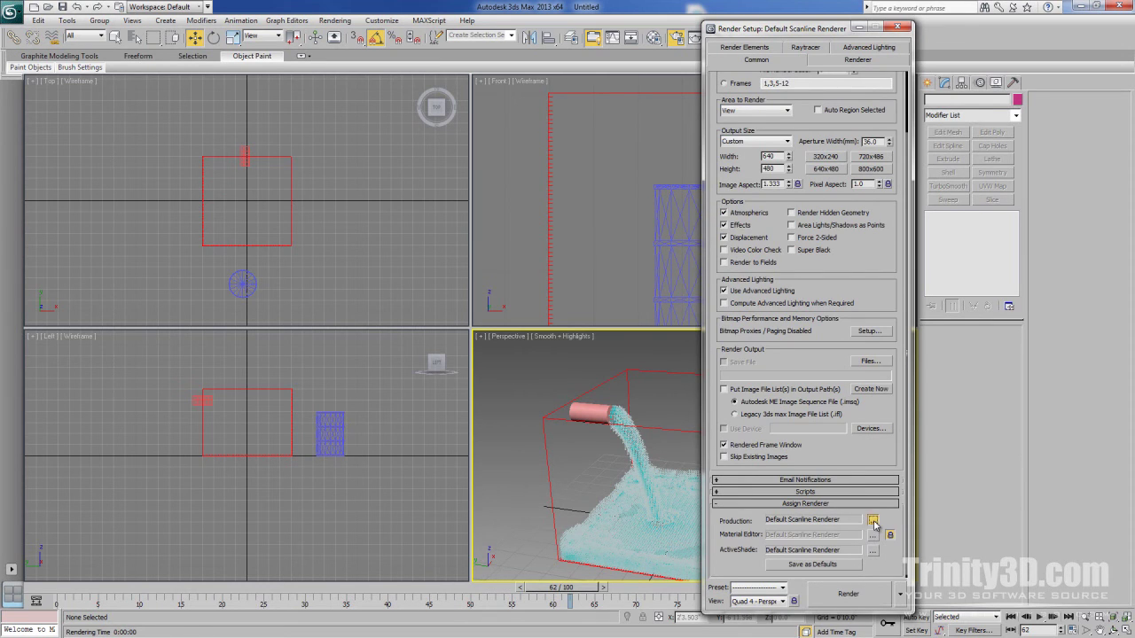
left_click(872, 521)
double_click(778, 269)
left_click(963, 29)
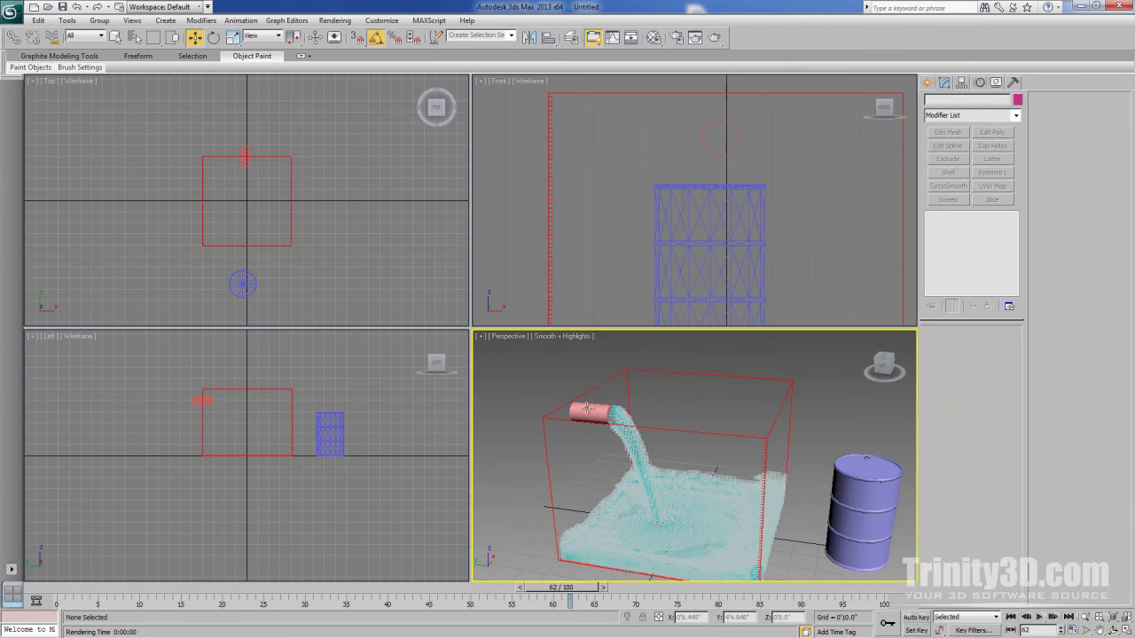
- Set the Phoenix grid's effects channel to Fuel
left_click(627, 372)
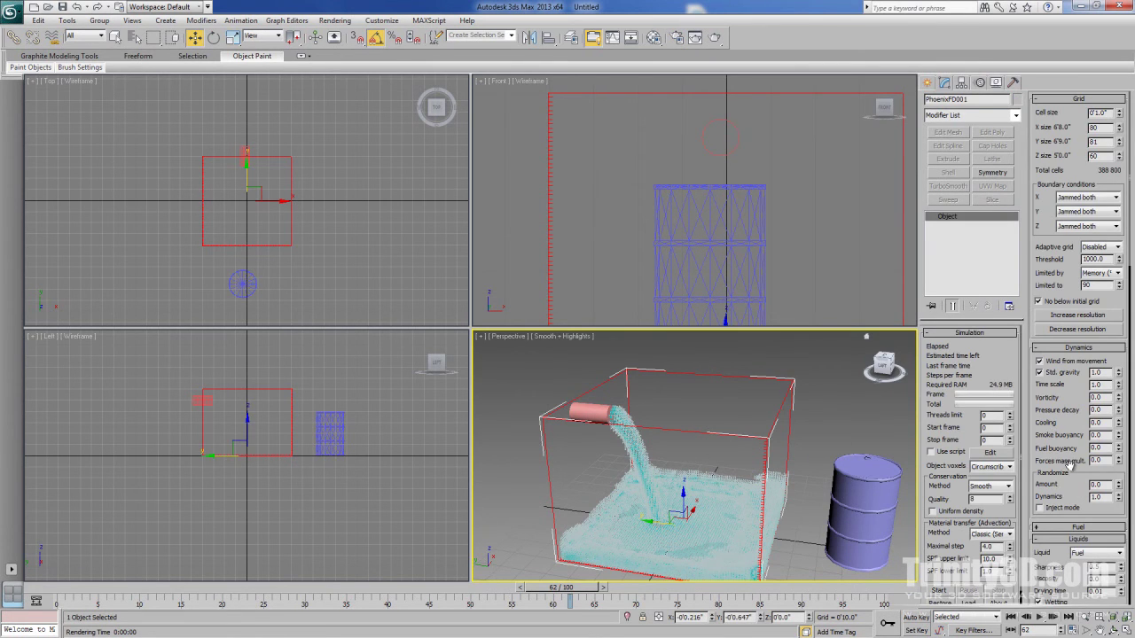
scroll(1064, 456, "down", 10)
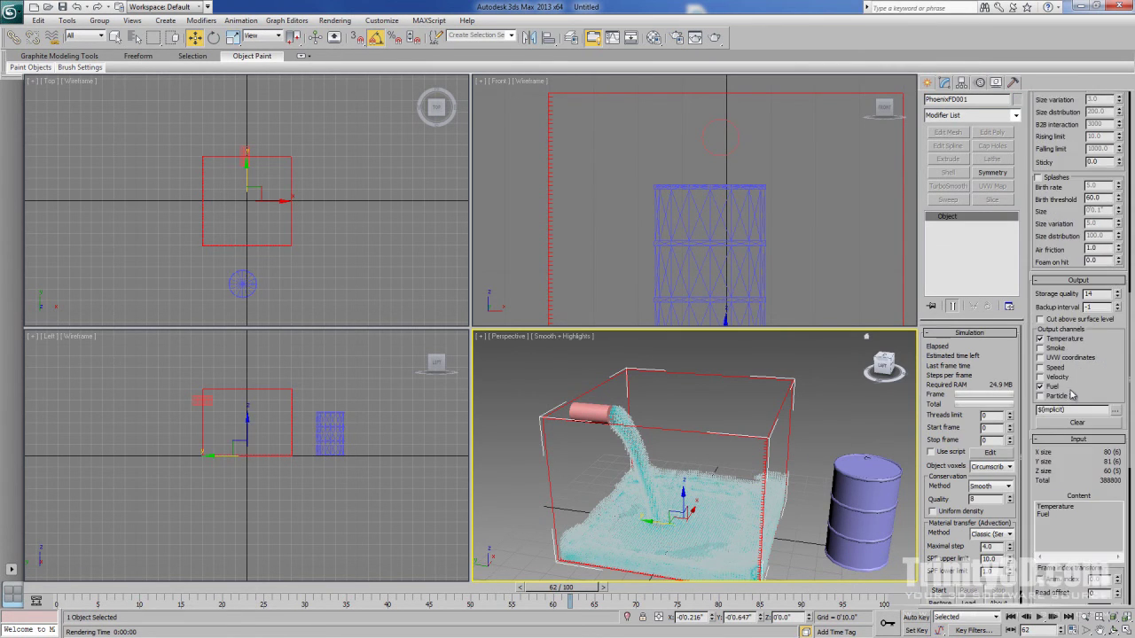
scroll(1093, 356, "down", 5)
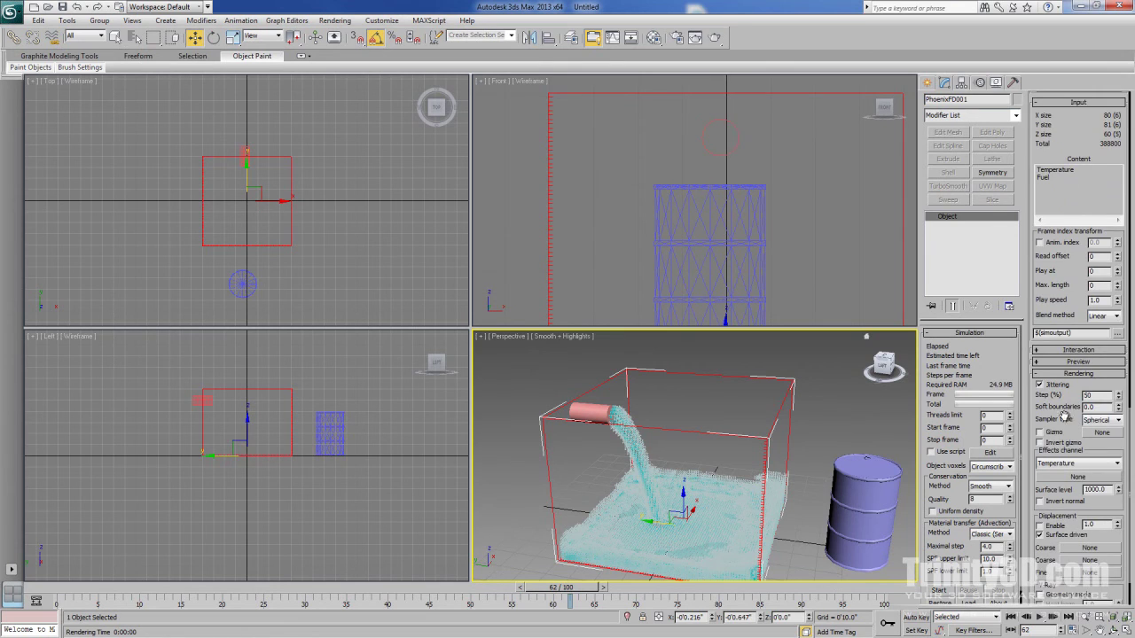
scroll(1056, 390, "down", 2)
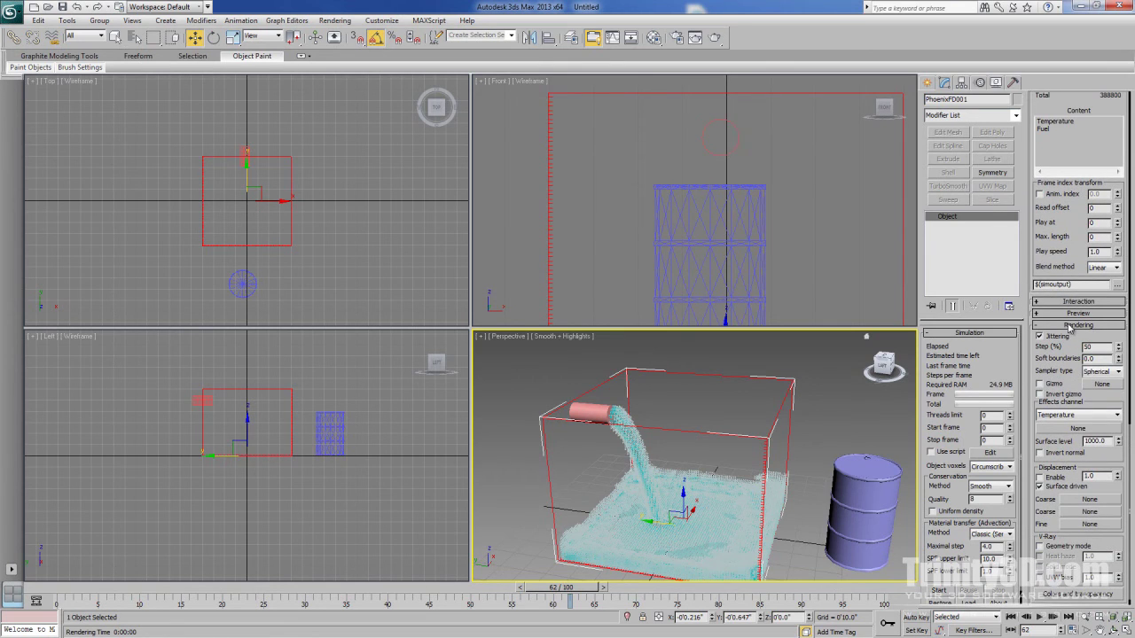
left_click(1065, 416)
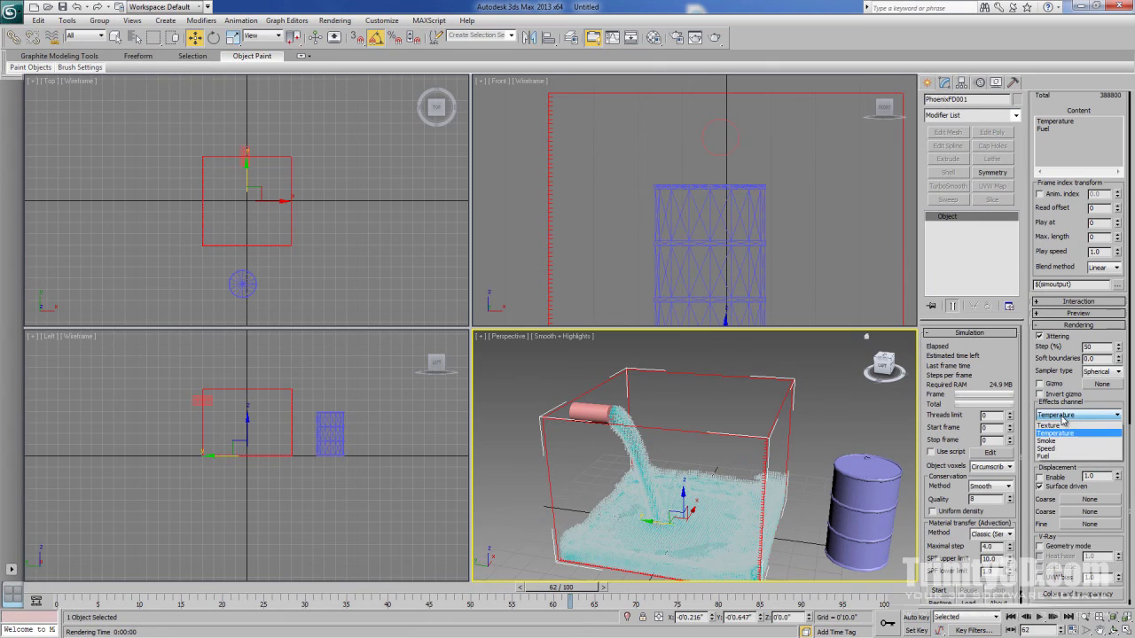
left_click(1055, 456)
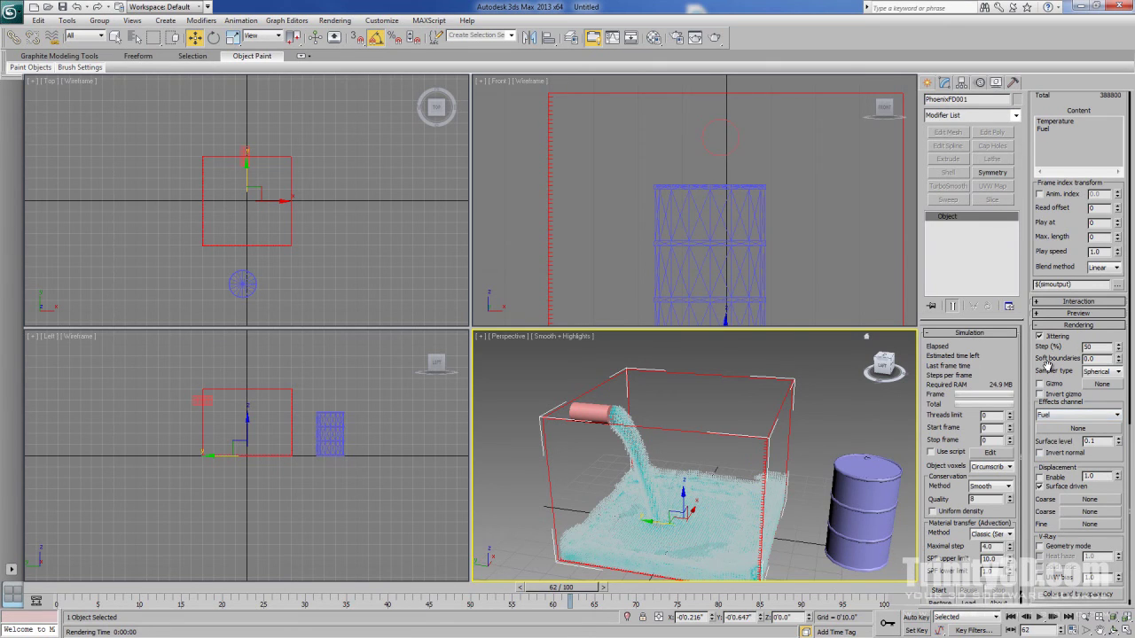
- Render, turn on V-Ray Geometry mode, and re-render the liquid as a solid mesh
scroll(1047, 367, "down", 1)
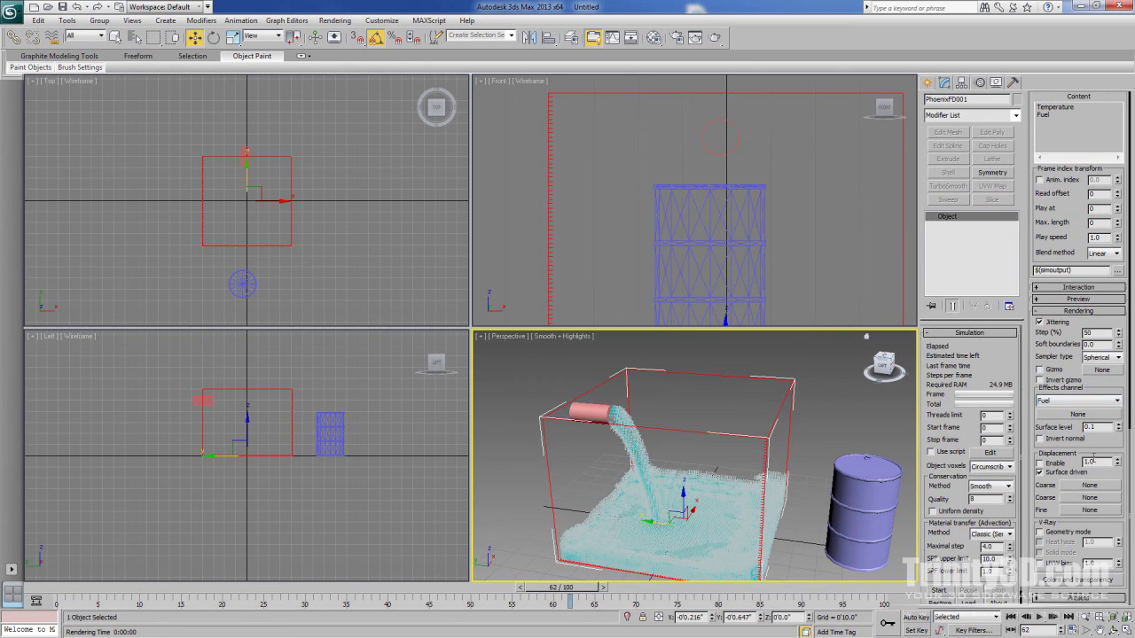
left_click(715, 38)
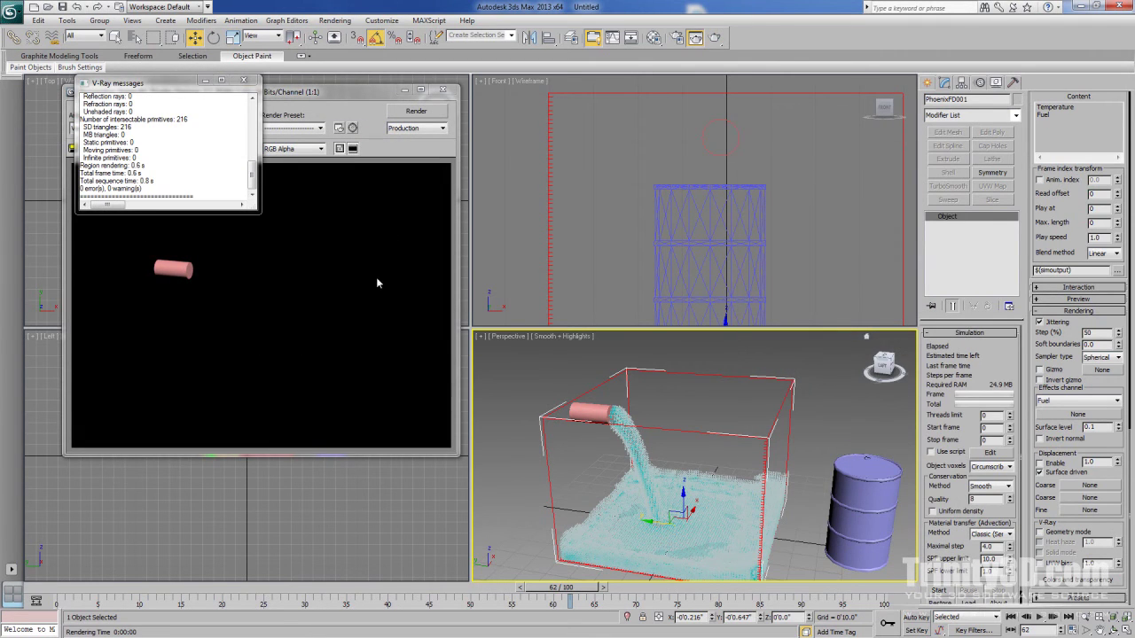
left_click(1052, 534)
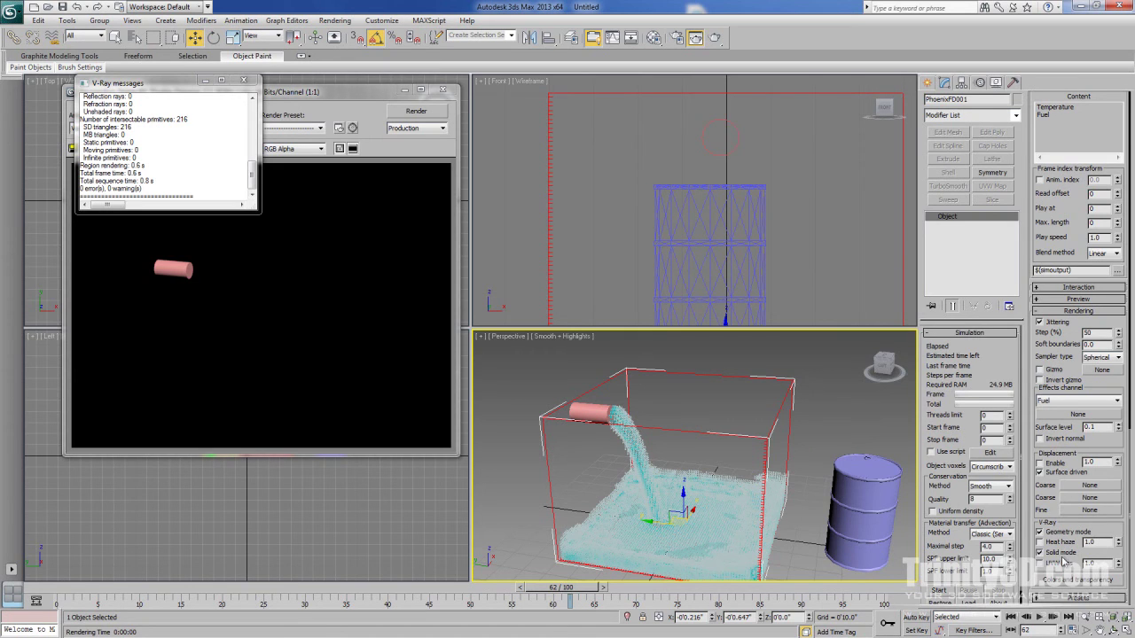
left_click(429, 115)
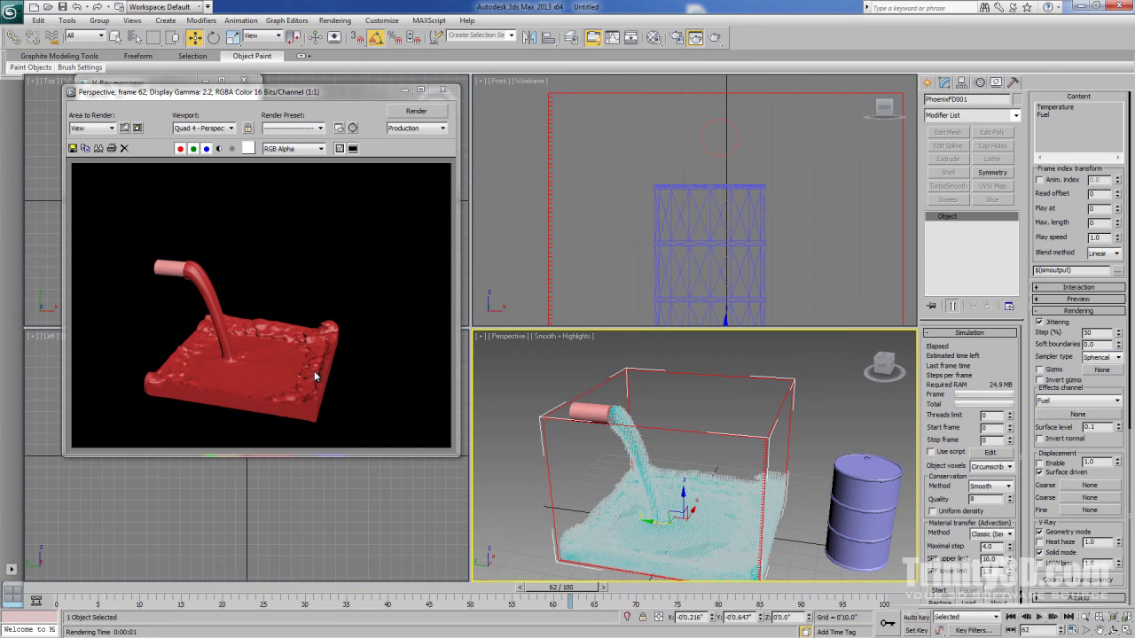
- Switch a Material Editor slot to a VRayMtl
left_click(491, 431)
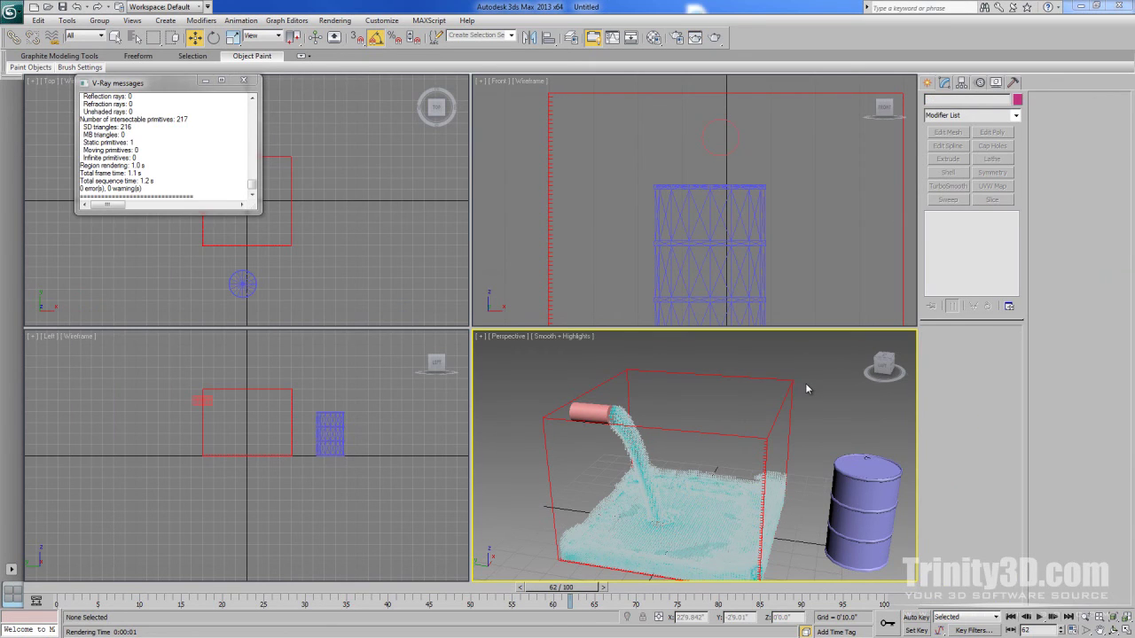
left_click(654, 37)
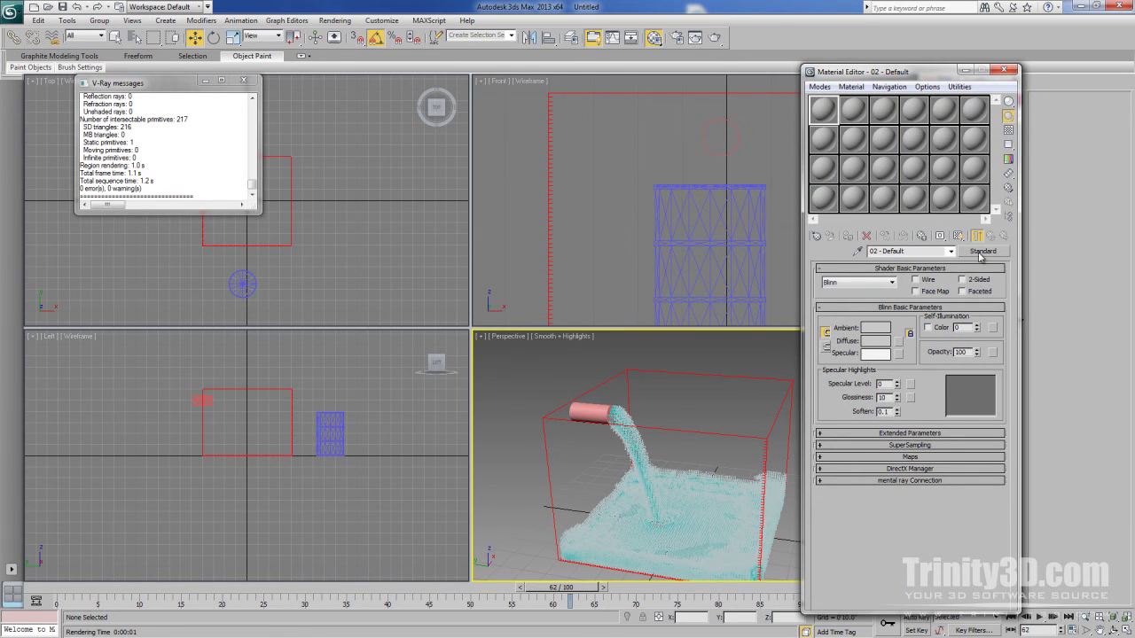
left_click(981, 252)
double_click(635, 321)
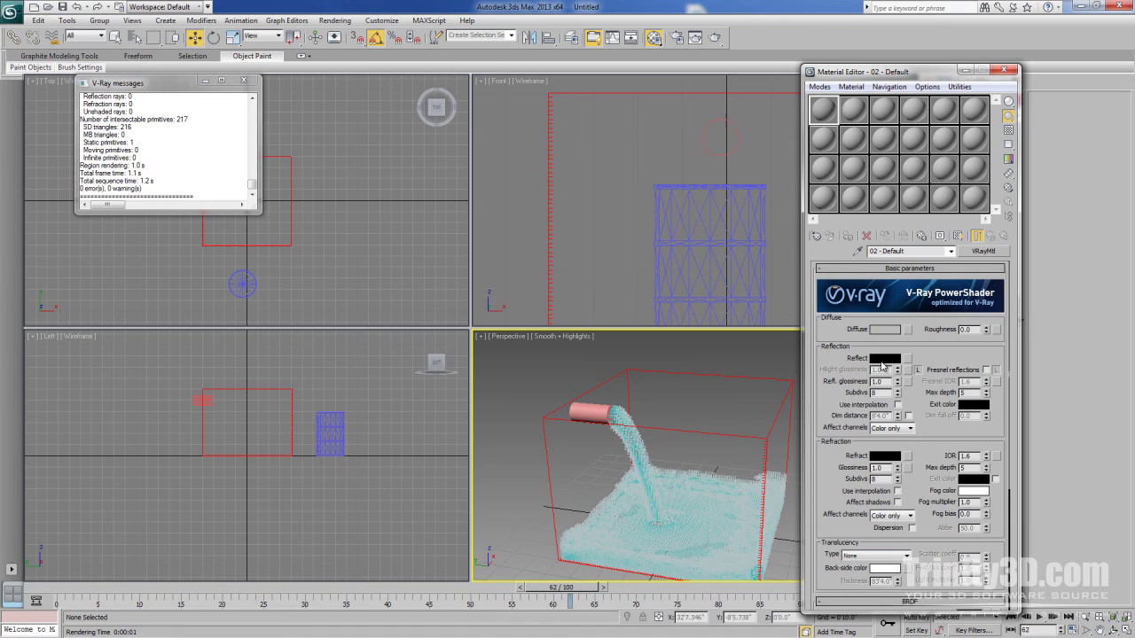
- Make Reflect and Refract white and set reflection glossiness to 0.95
left_click(884, 358)
left_click_drag(433, 133, 458, 133)
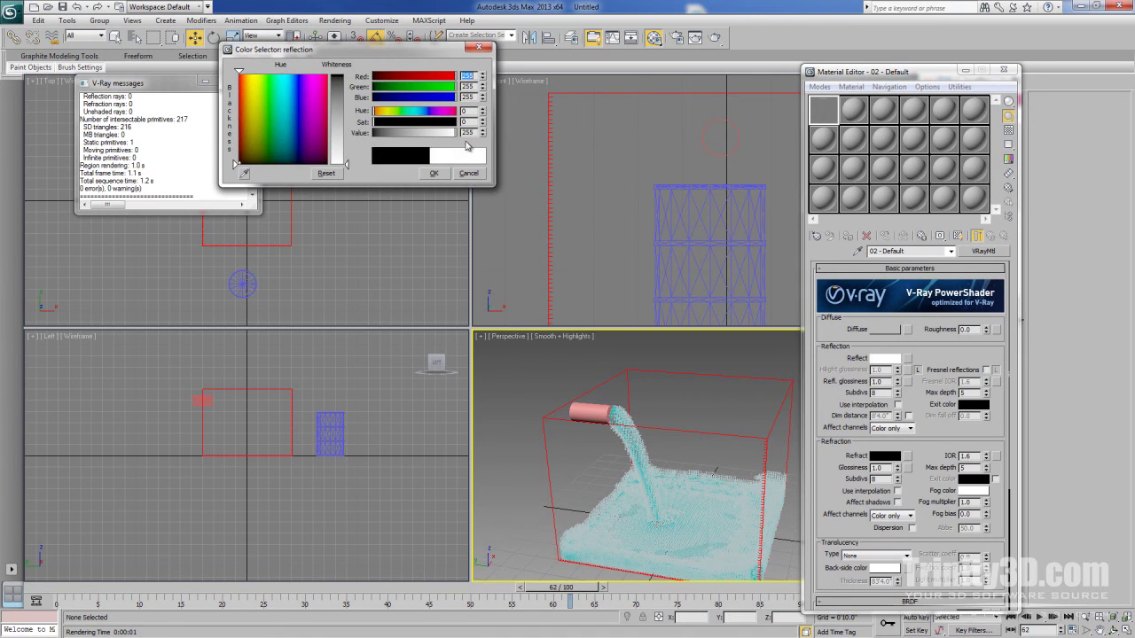
left_click(434, 174)
scroll(881, 340, "down", 5)
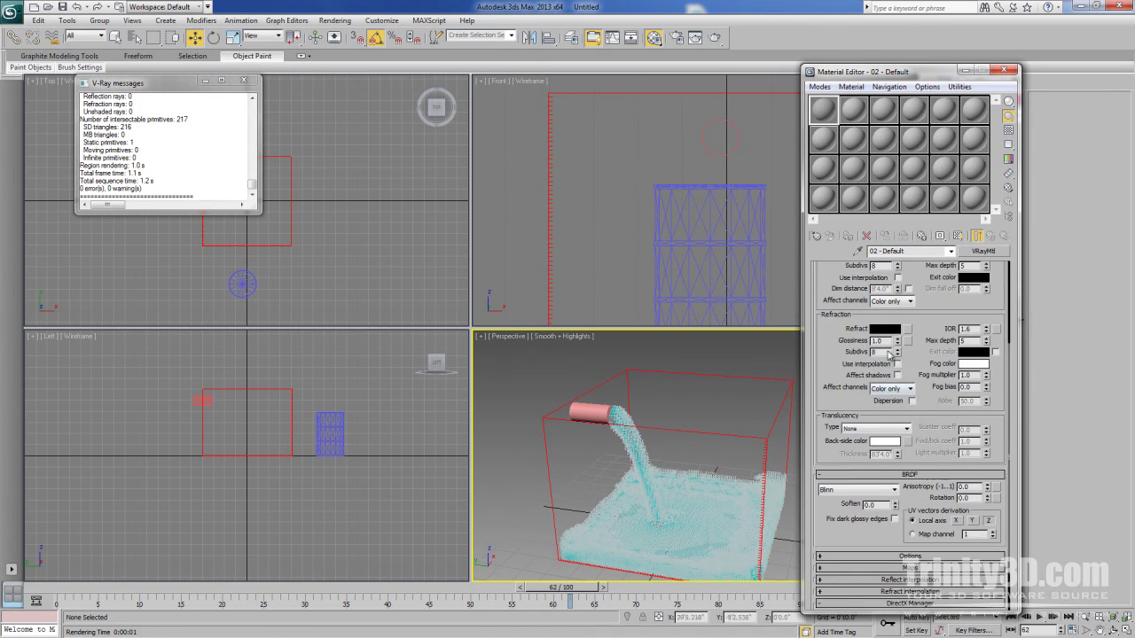
left_click(884, 329)
left_click(417, 134)
left_click_drag(418, 134, 457, 133)
left_click(434, 173)
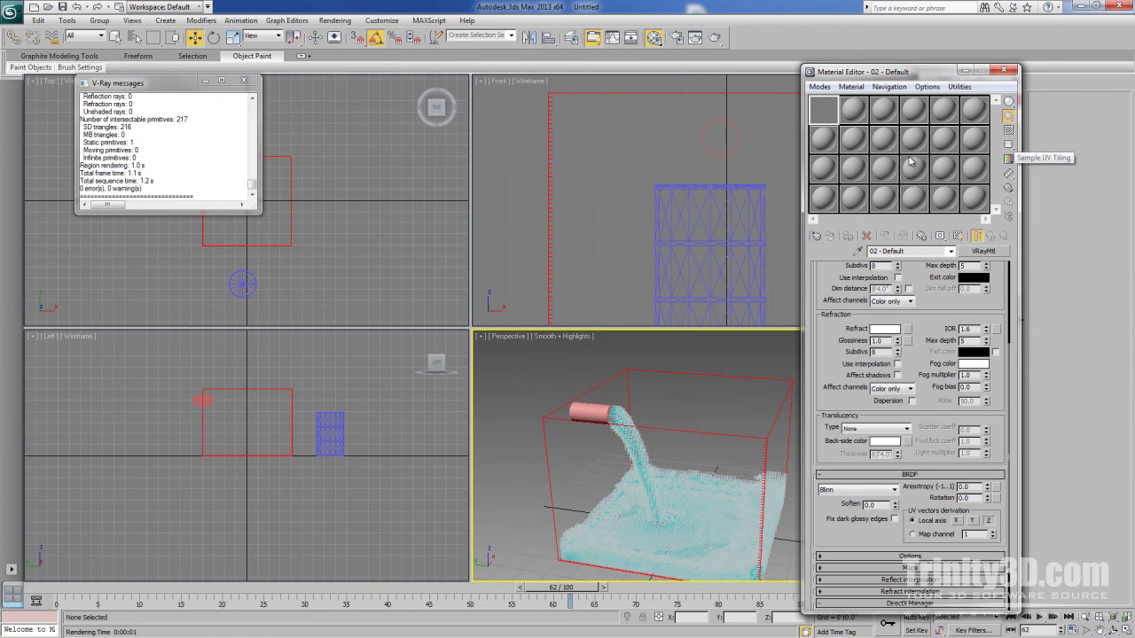
scroll(884, 326, "up", 2)
double_click(880, 315)
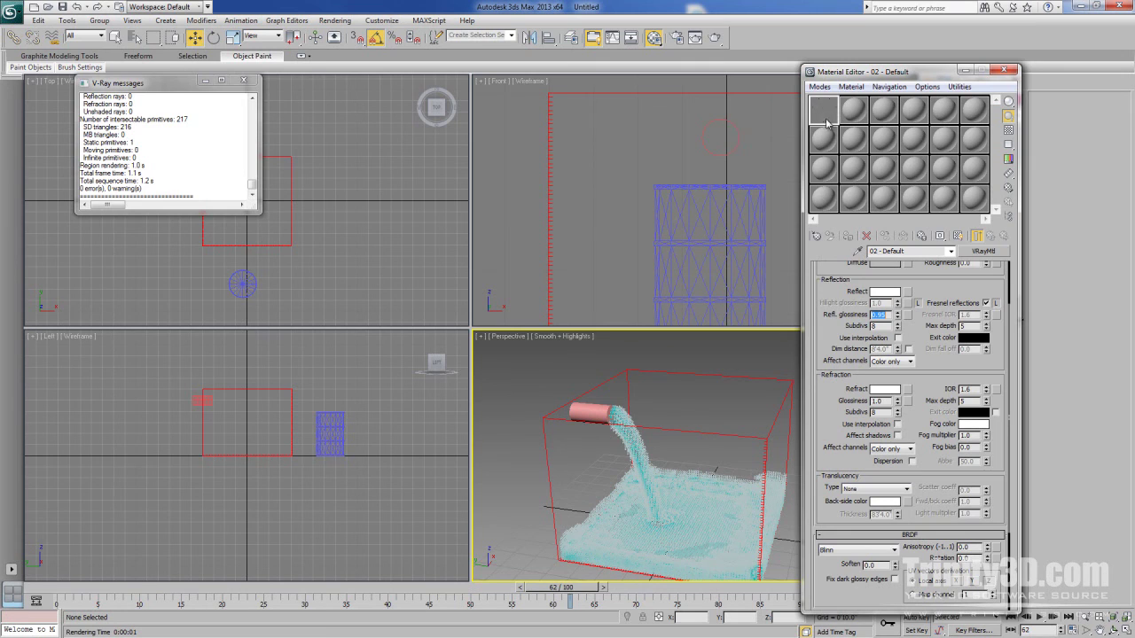
- Assign the VRayMtl to the Phoenix grid and render frame 62
left_click(700, 376)
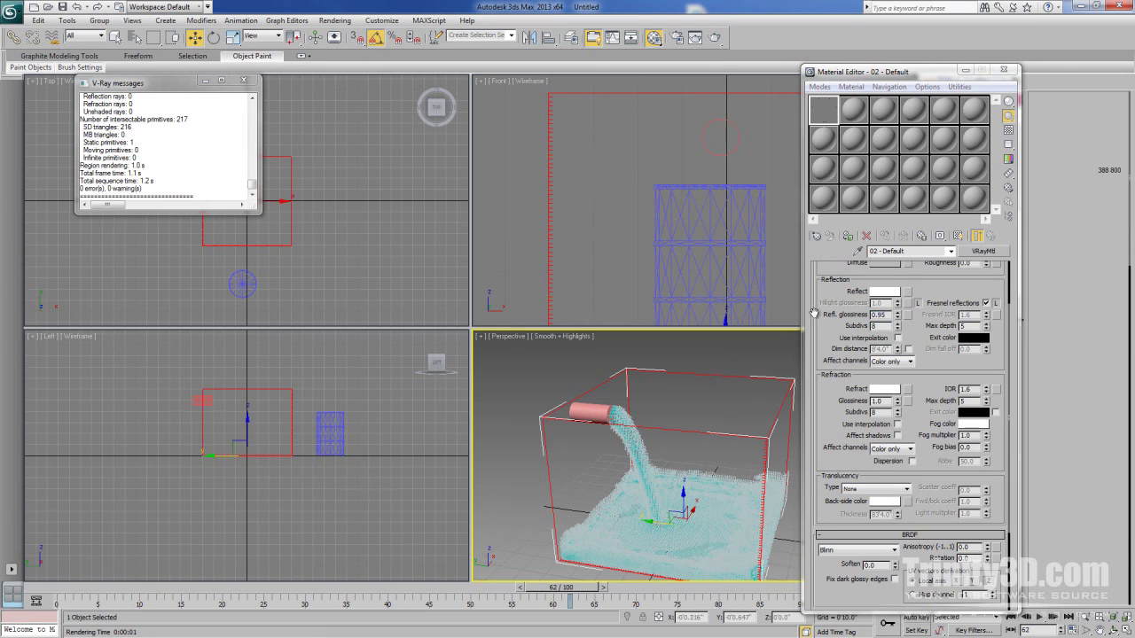
left_click(849, 237)
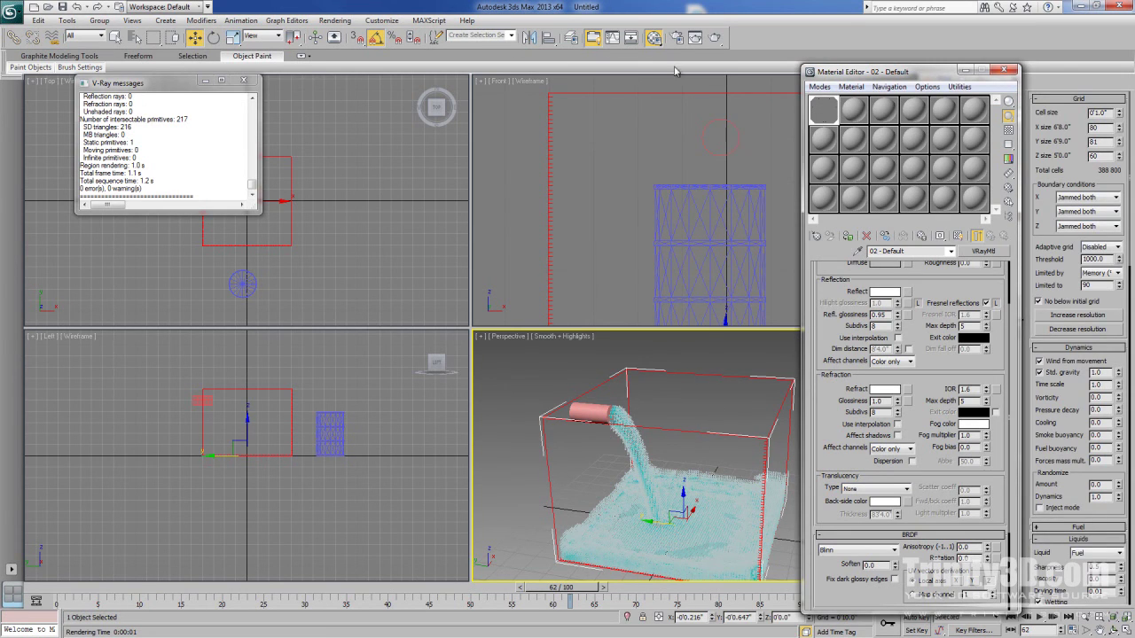
left_click(714, 37)
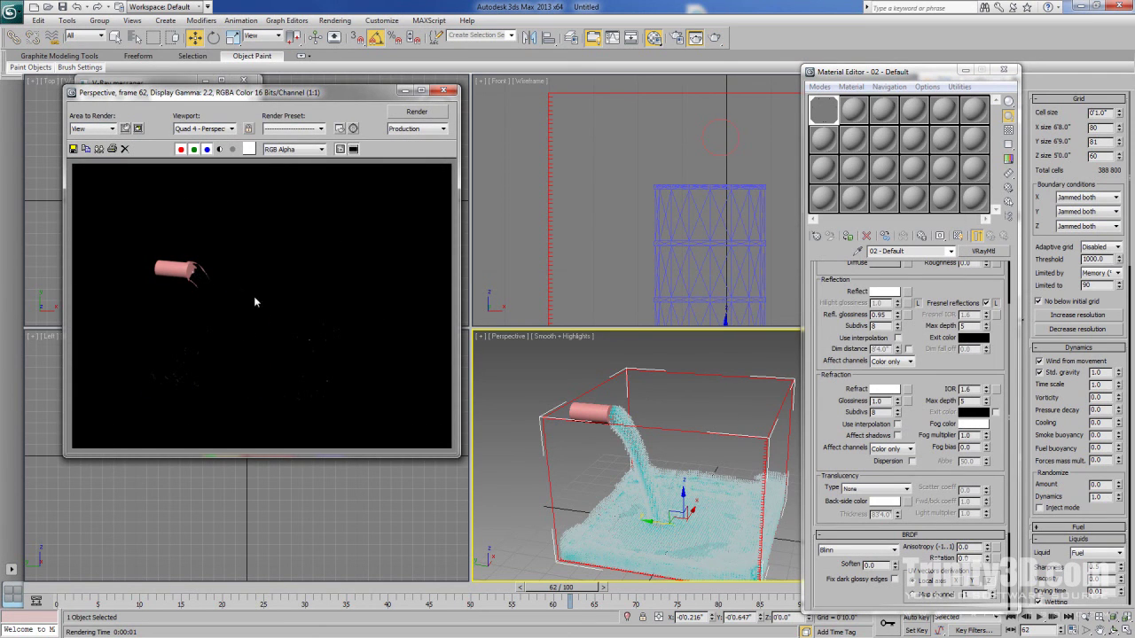
- Check the render's alpha channel, then deselect the liquid container
left_click(220, 149)
left_click(220, 149)
left_click(537, 357)
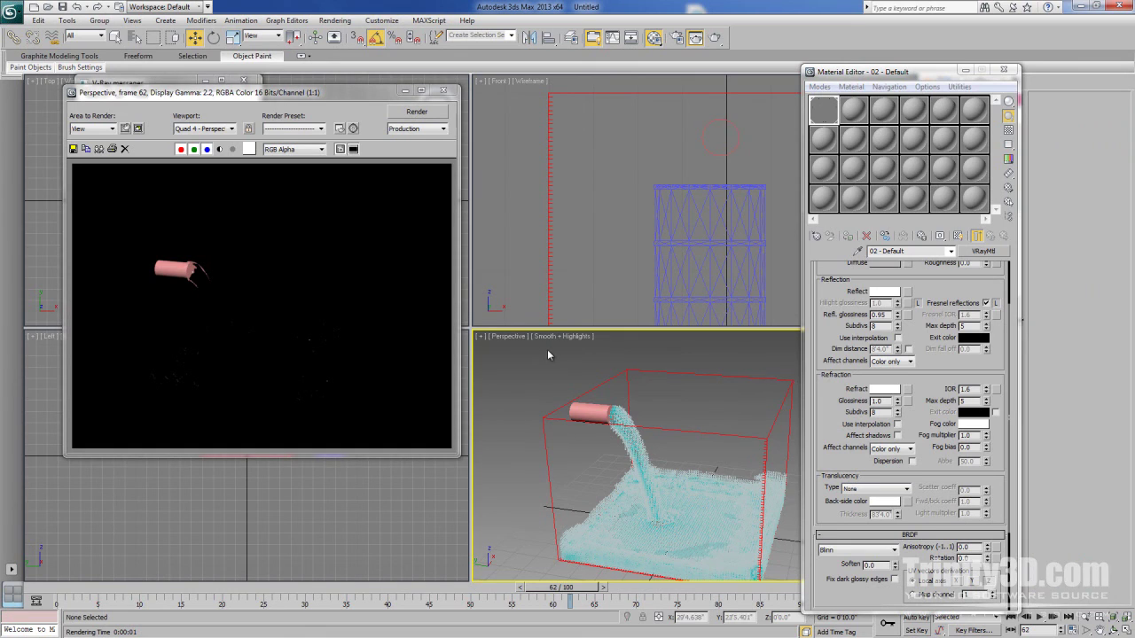
- Create a Gradient Ramp map with Spherical Environment mapping and W angle 90
key("8")
left_click(824, 140)
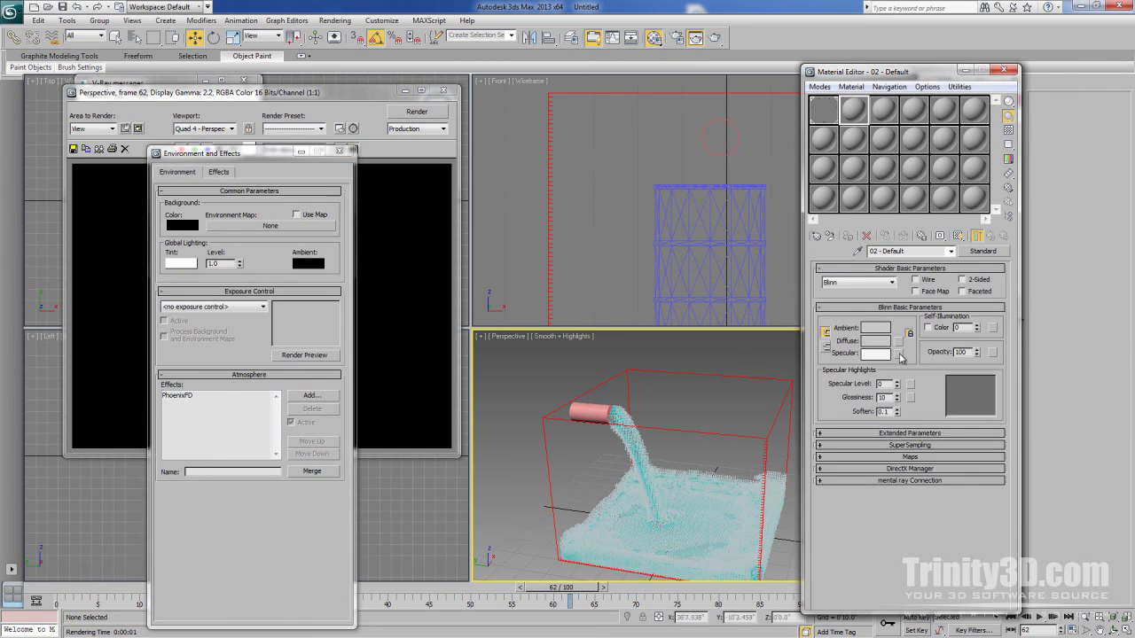
left_click(904, 346)
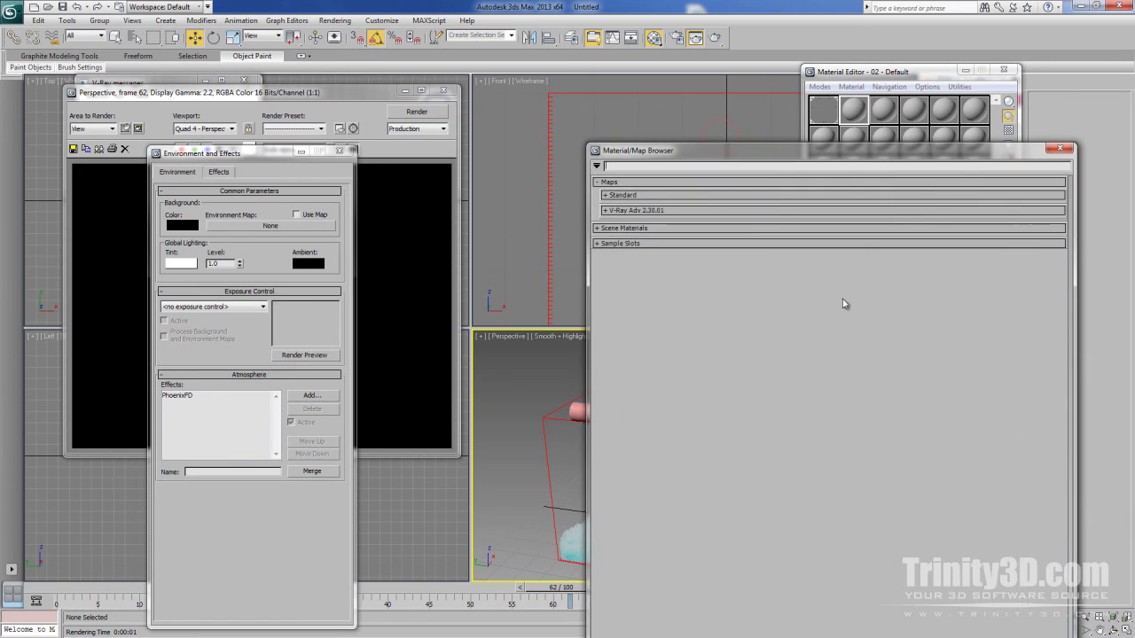
left_click(622, 195)
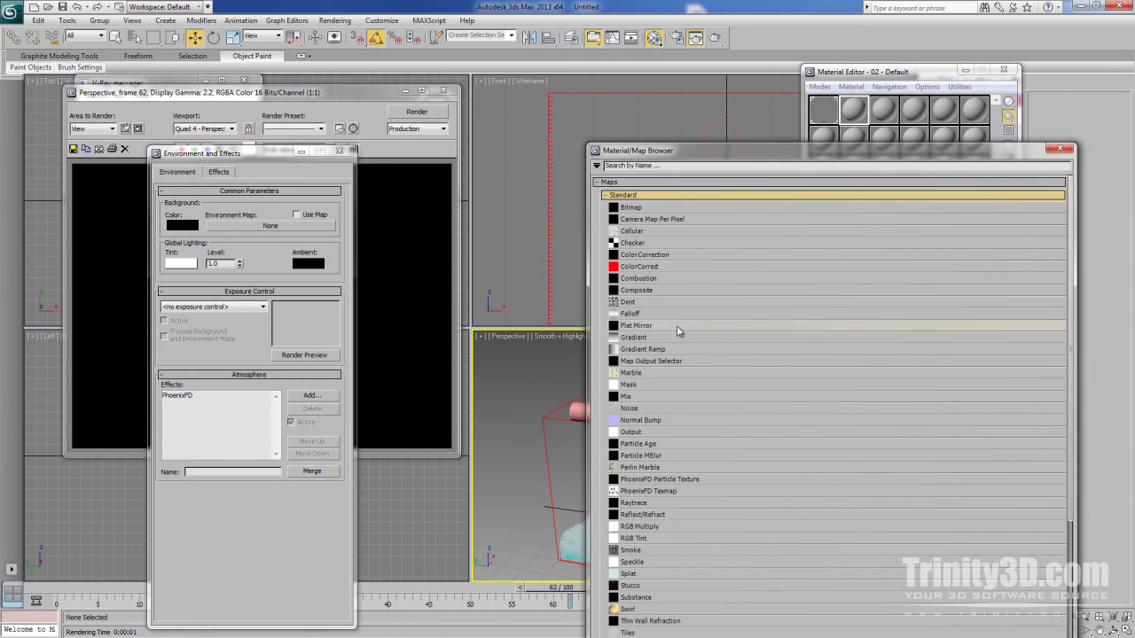
double_click(636, 351)
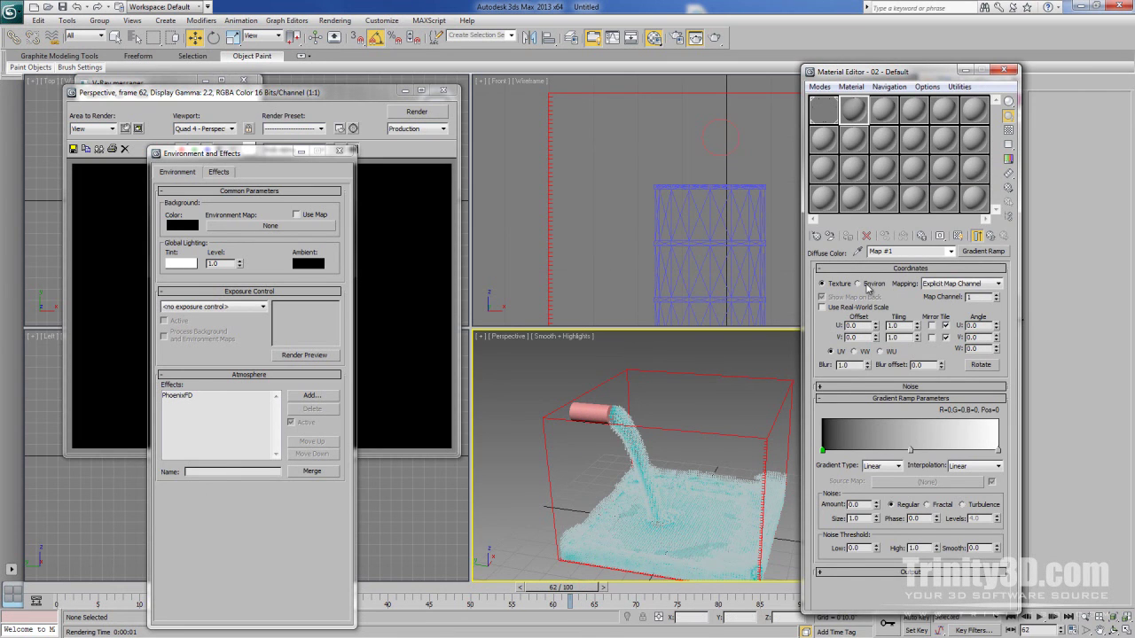
left_click(867, 285)
left_click(947, 284)
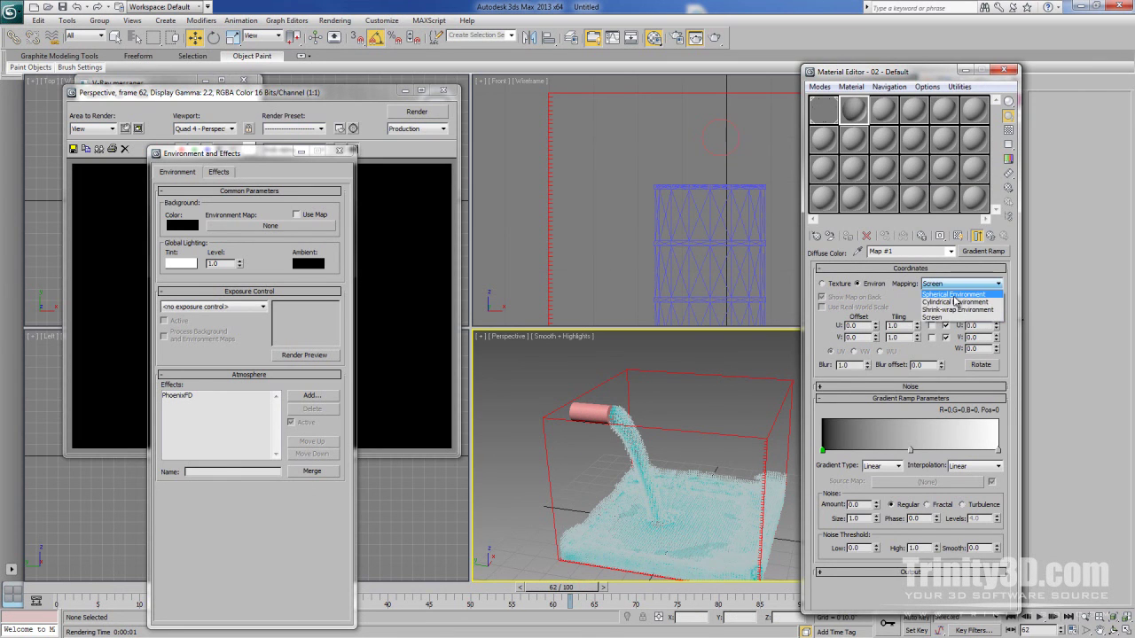
left_click(955, 295)
type("90")
key("Return")
- Instance the Gradient Ramp into its own slot and into the Environment Map
left_click(991, 236)
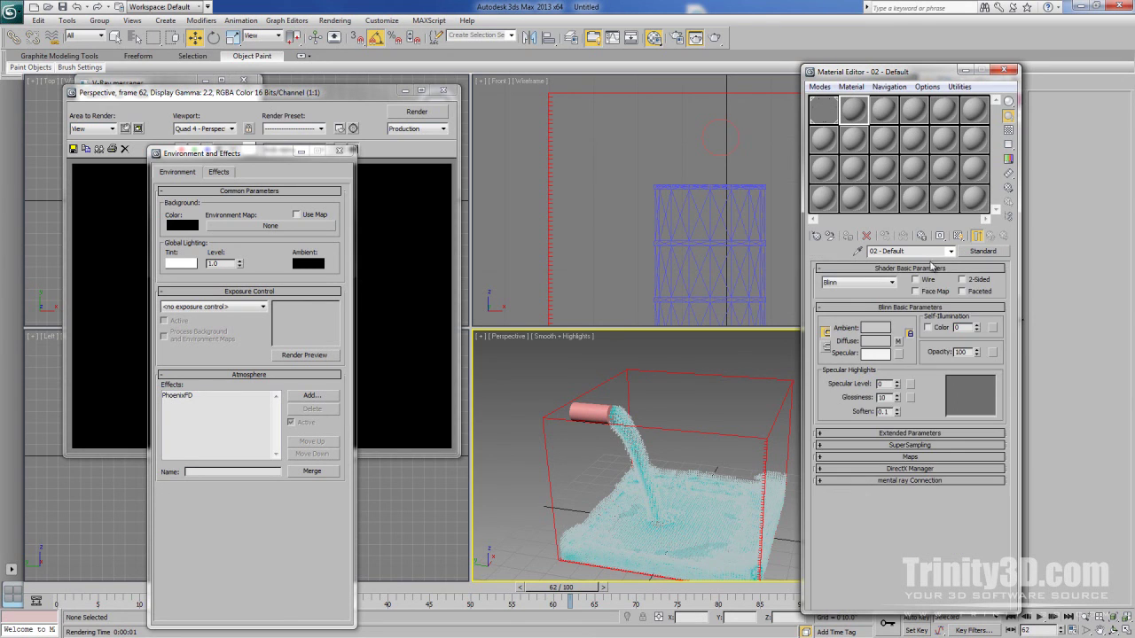
left_click_drag(898, 340, 853, 108)
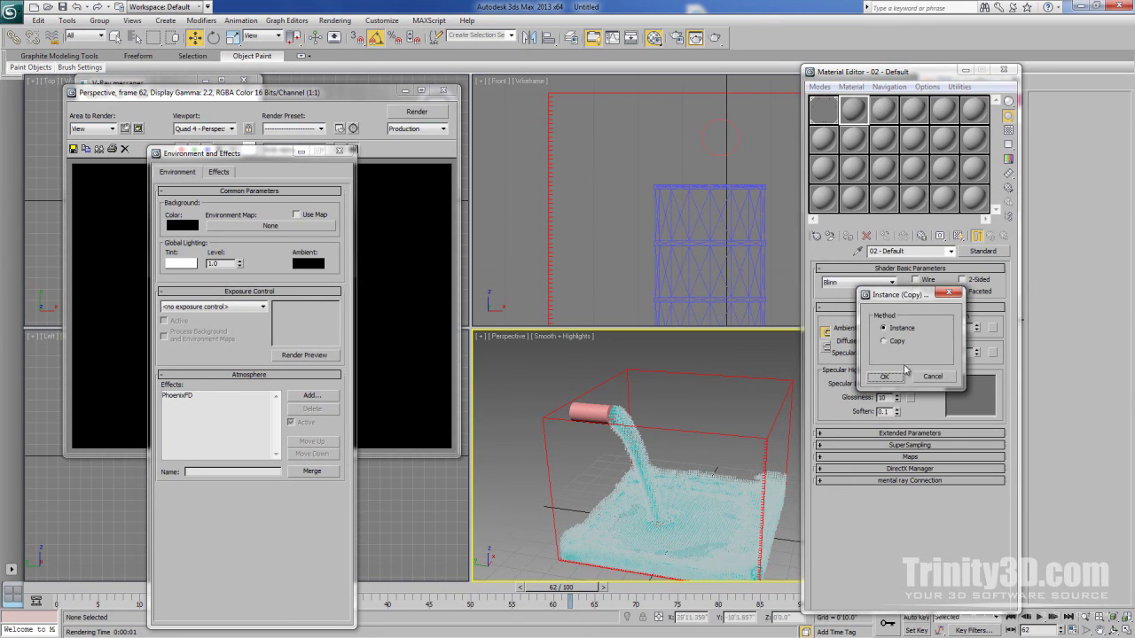
left_click(931, 355)
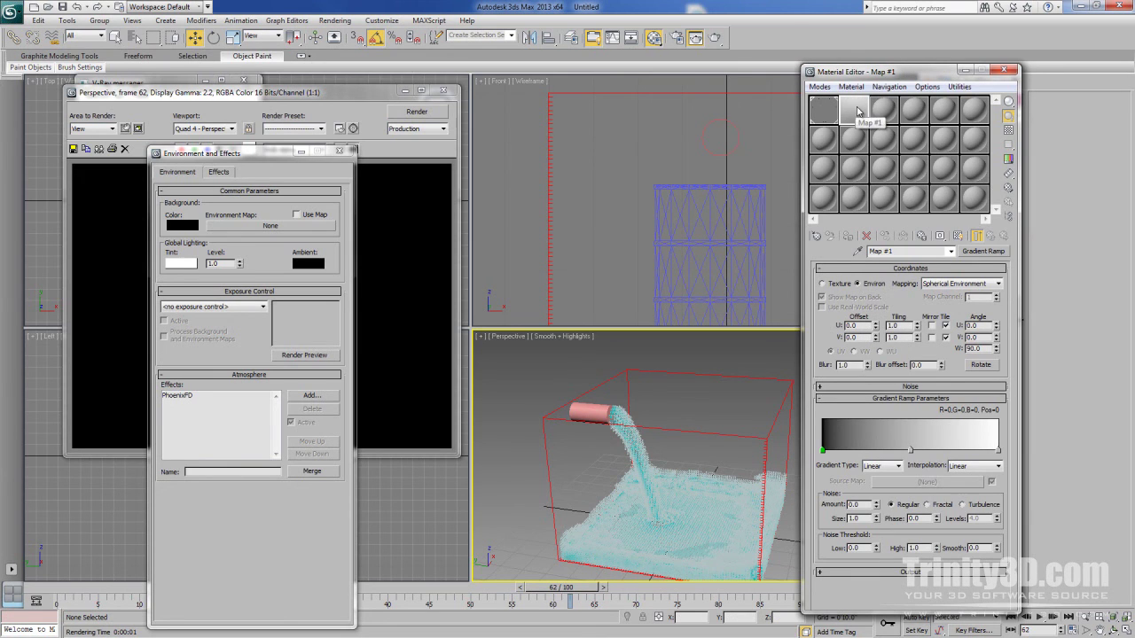
left_click_drag(855, 112, 266, 231)
left_click(222, 429)
- Re-render the frame against the gradient environment to show the glassy liquid
left_click(421, 113)
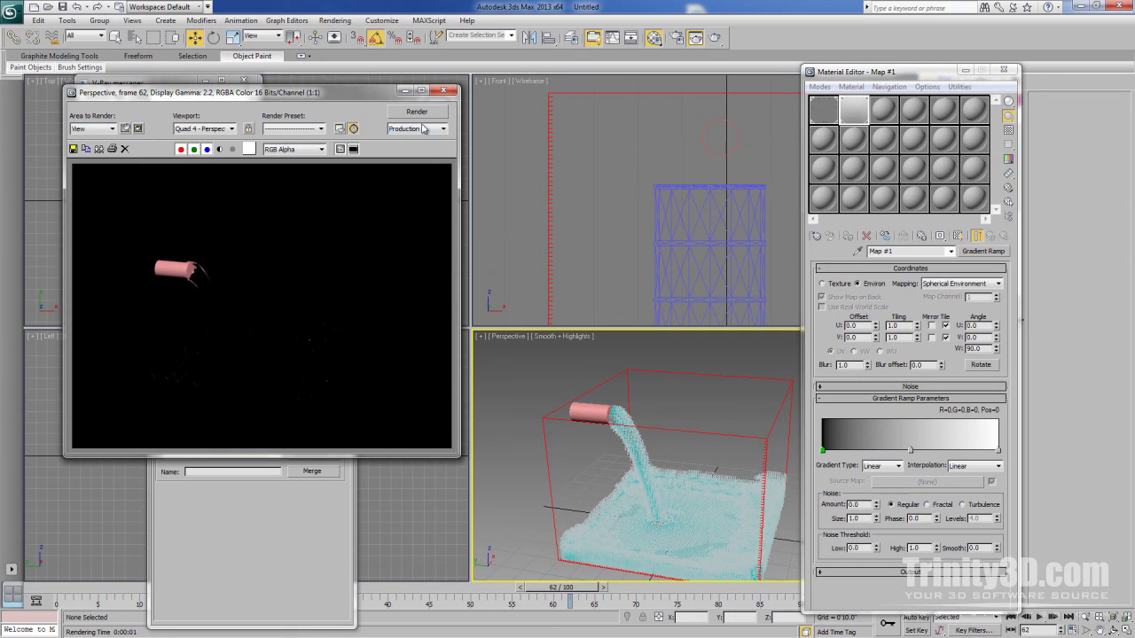